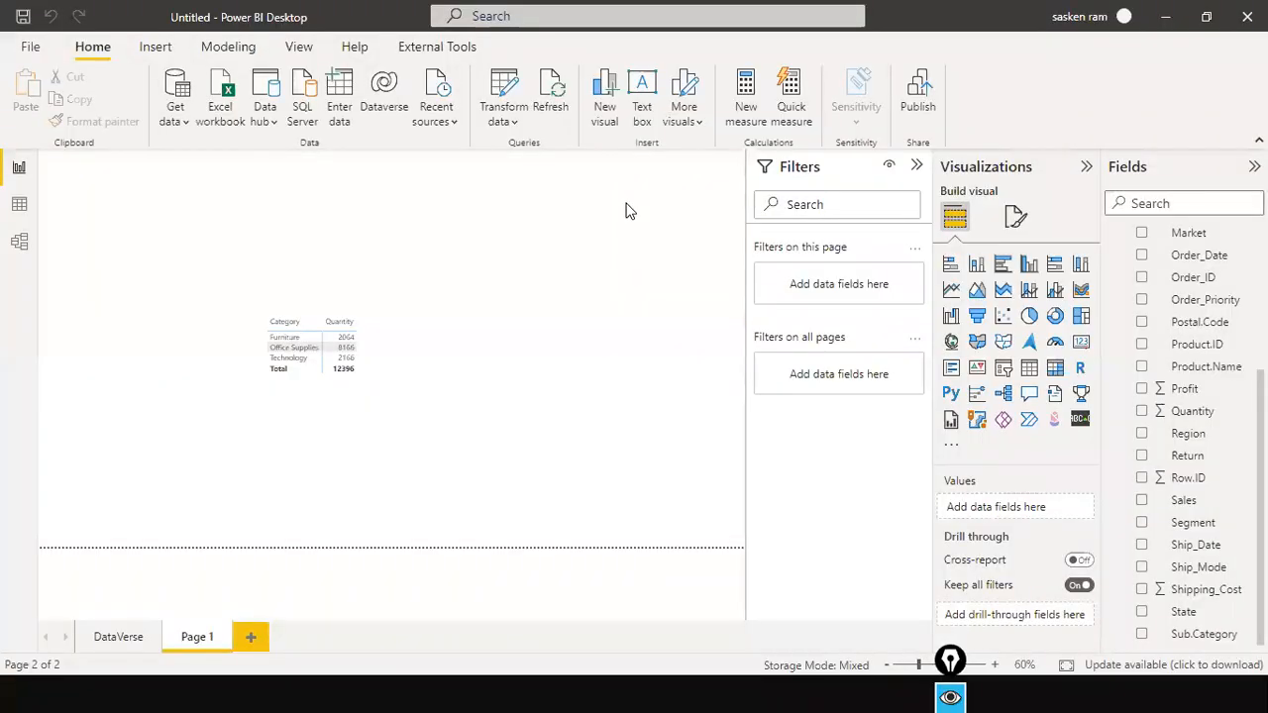
- Collapse the NCDailysales table's fields and start a new SQL Server database connection
{"action": "scroll", "coordinate": [1181, 327], "scroll_direction": "up", "scroll_amount": 3}
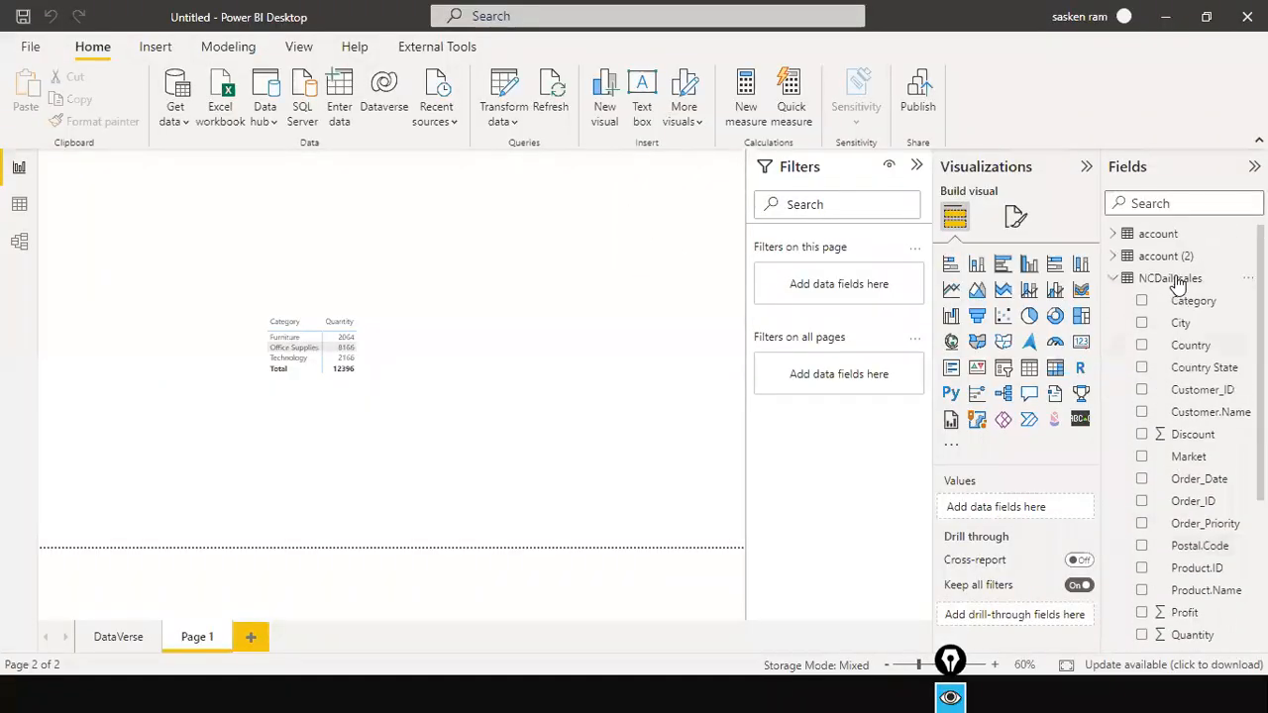
{"action": "left_click", "coordinate": [1115, 282]}
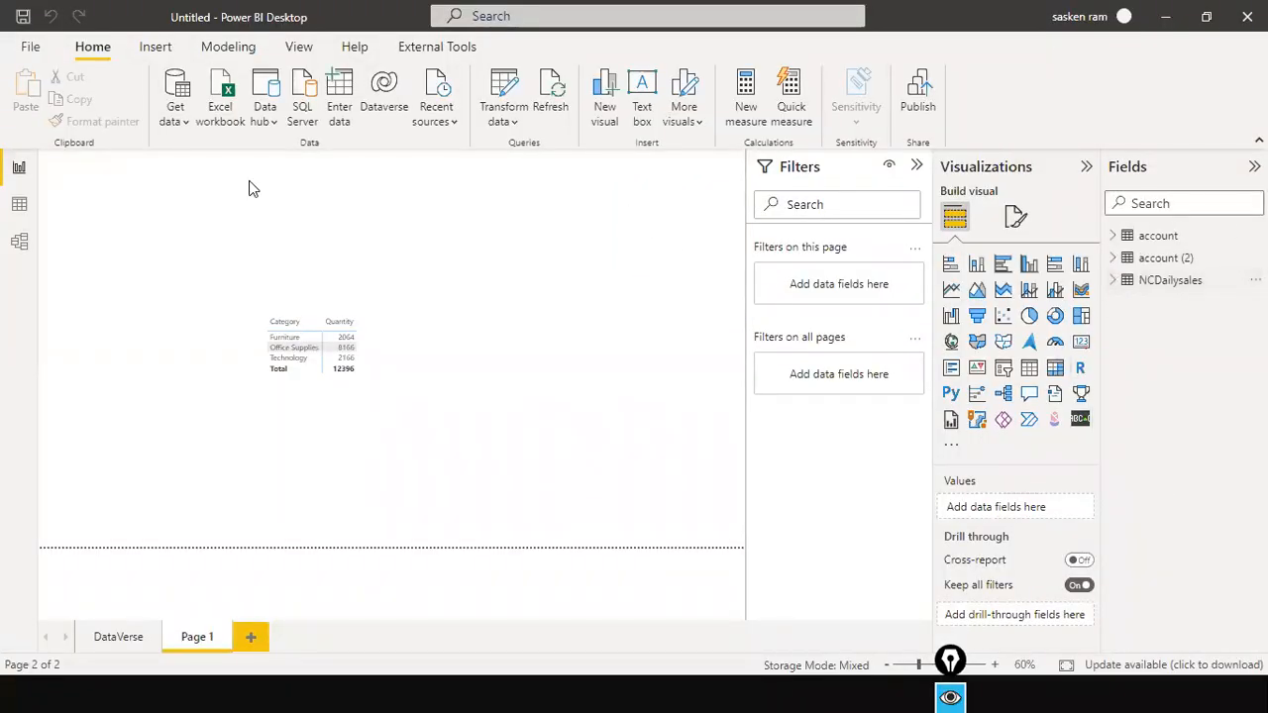
{"action": "left_click", "coordinate": [175, 121]}
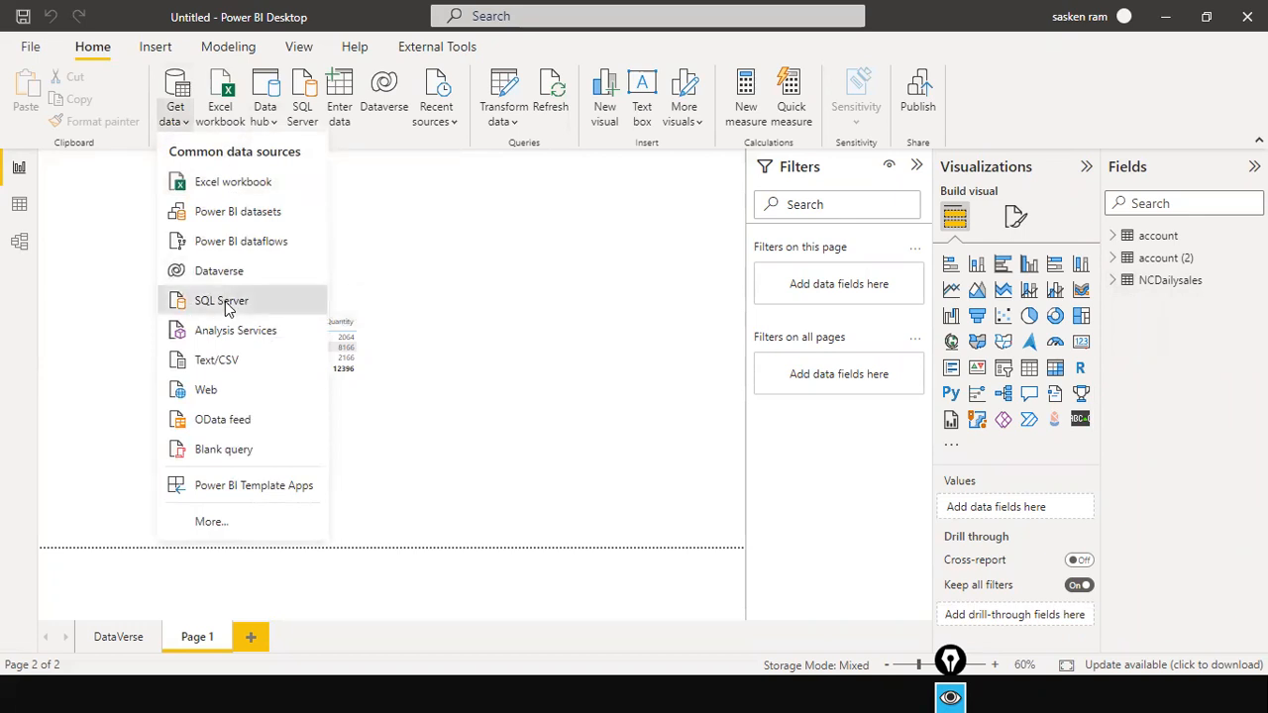
{"action": "left_click", "coordinate": [227, 308]}
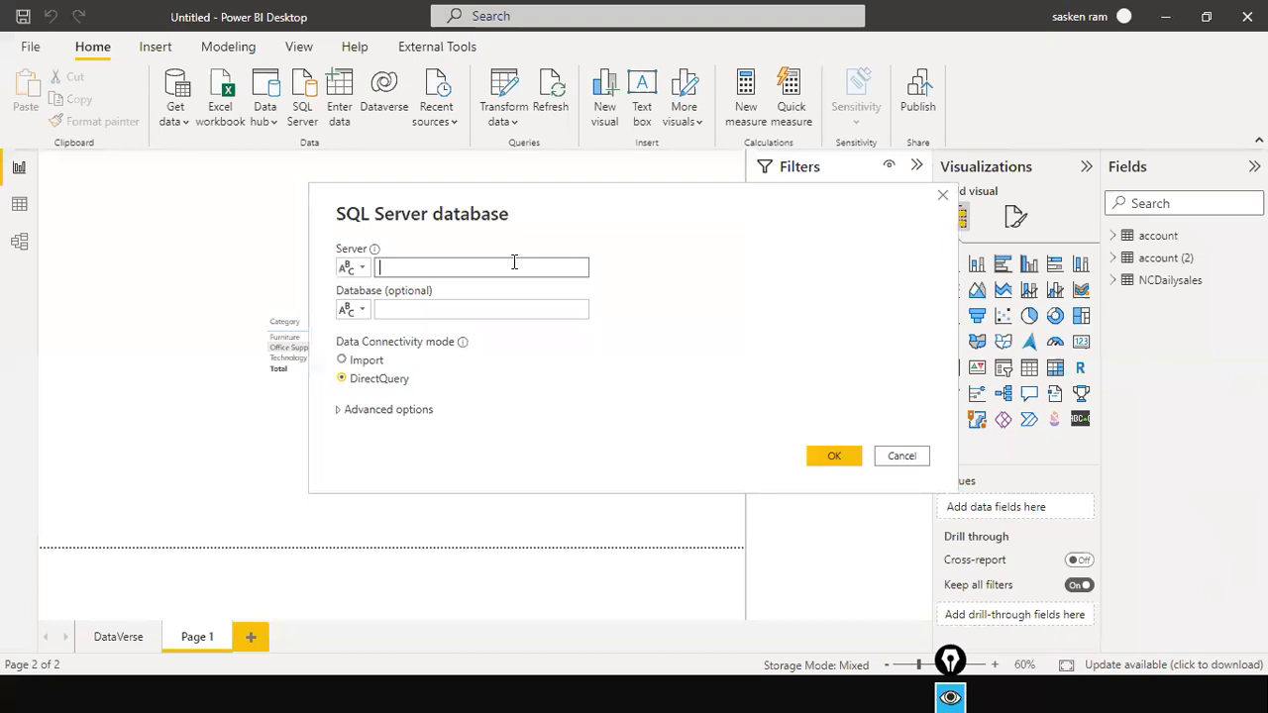
{"action": "left_click", "coordinate": [441, 309]}
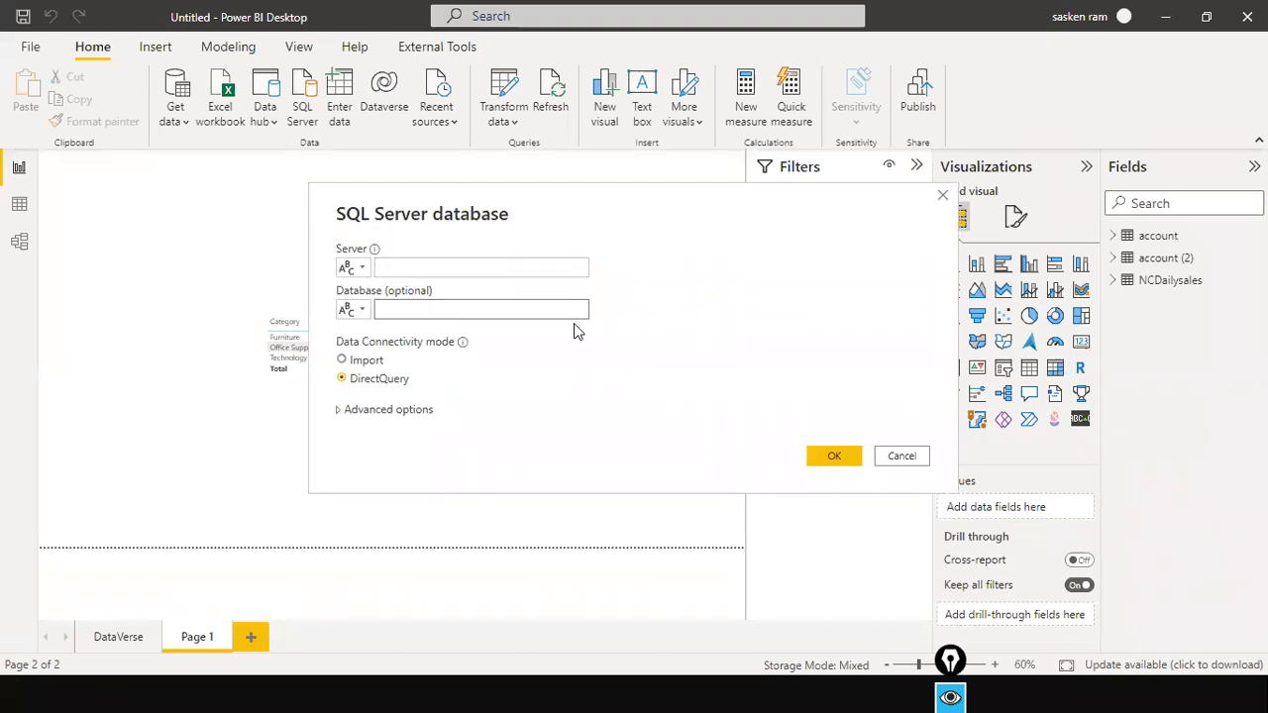
{"action": "left_click", "coordinate": [405, 268]}
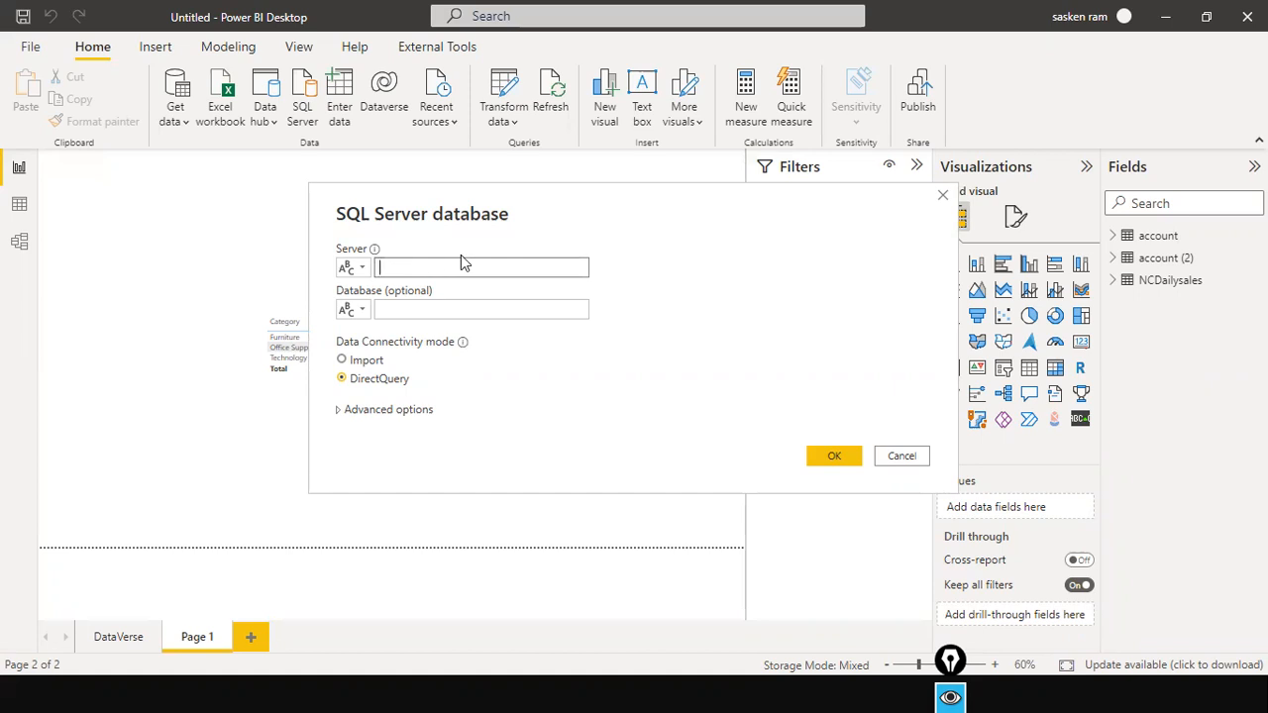
- Launch Microsoft SQL Server Management Studio 18 and bring up its server connection dialog
{"action": "key", "text": "super"}
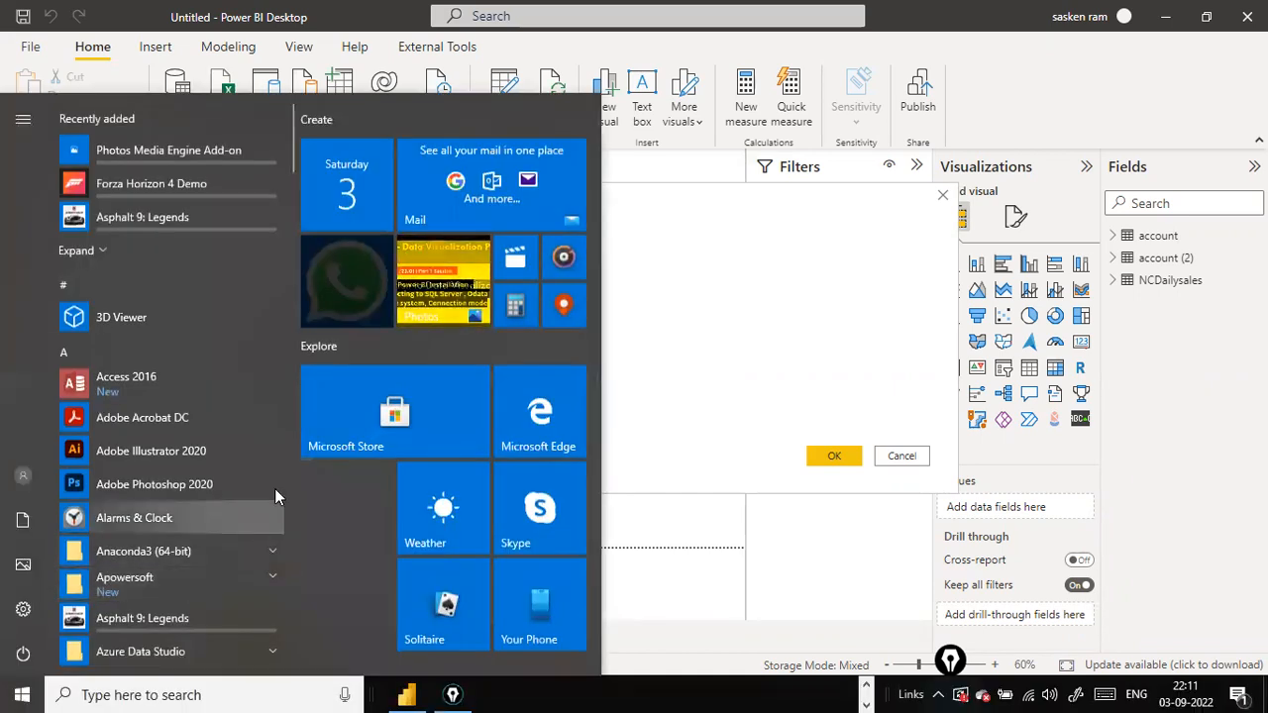
{"action": "type", "text": "ssms"}
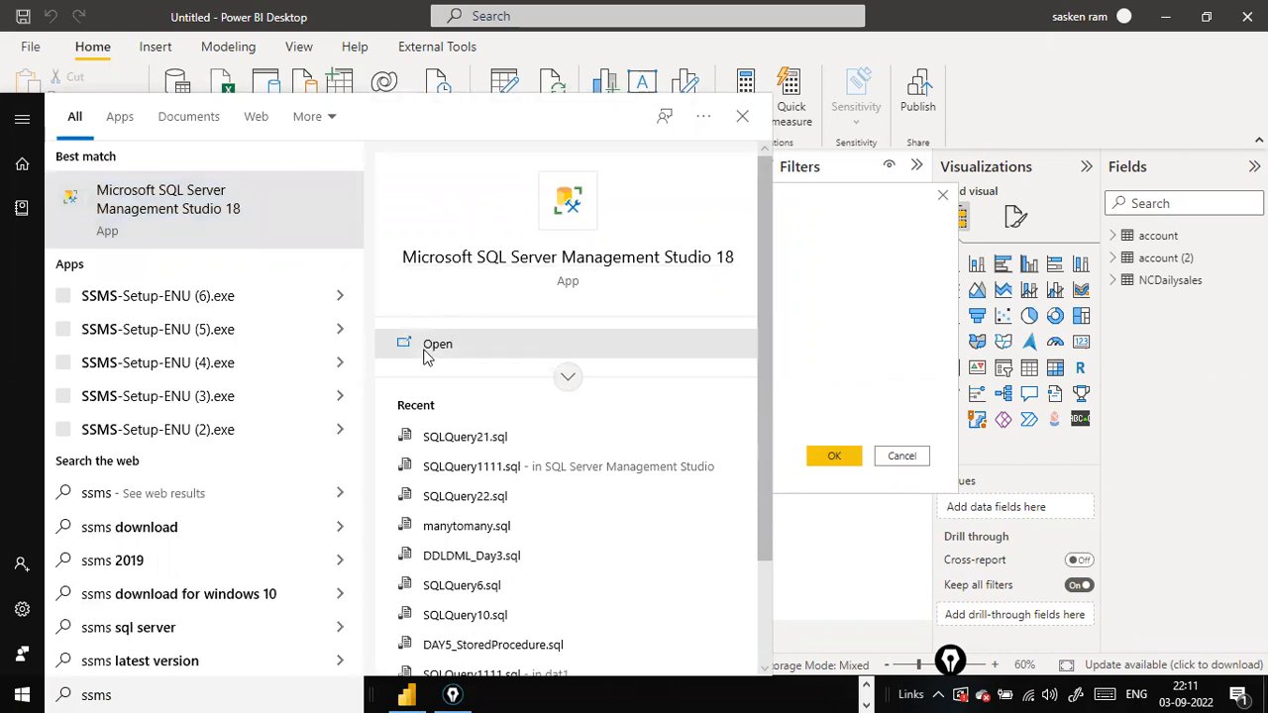
{"action": "left_click", "coordinate": [488, 264]}
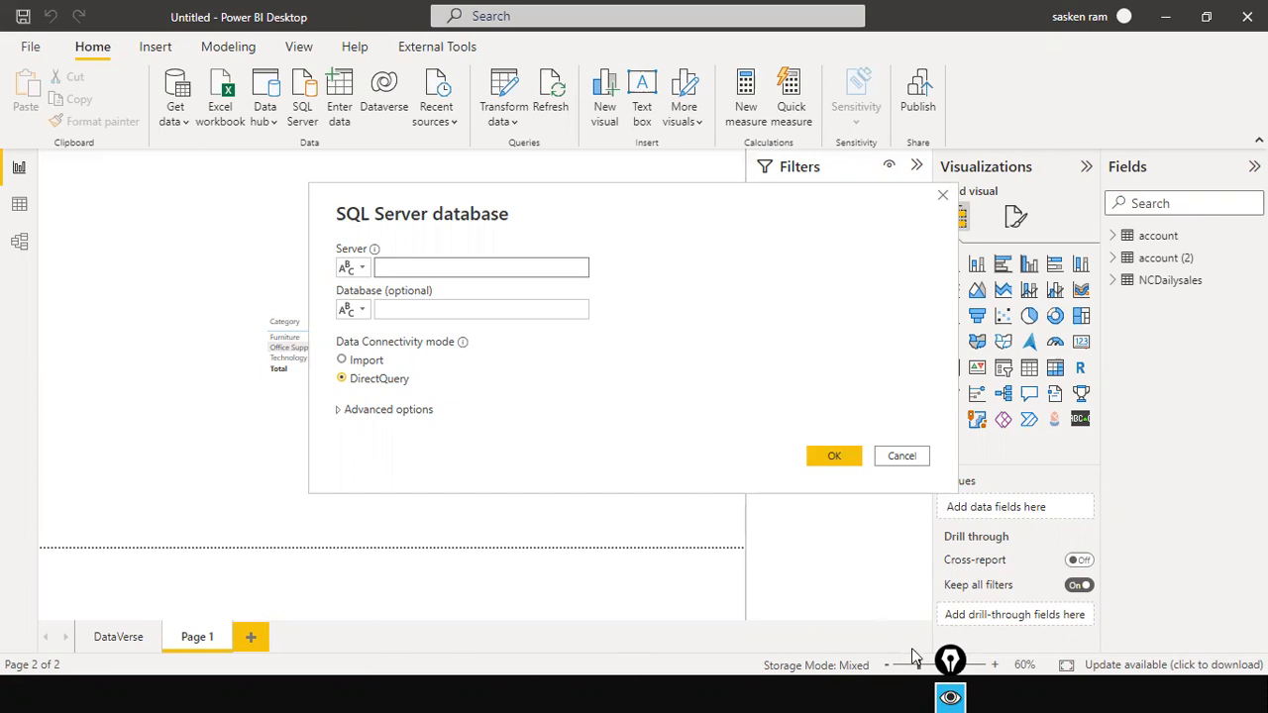
{"action": "left_click_drag", "start_coordinate": [951, 659], "coordinate": [1058, 593]}
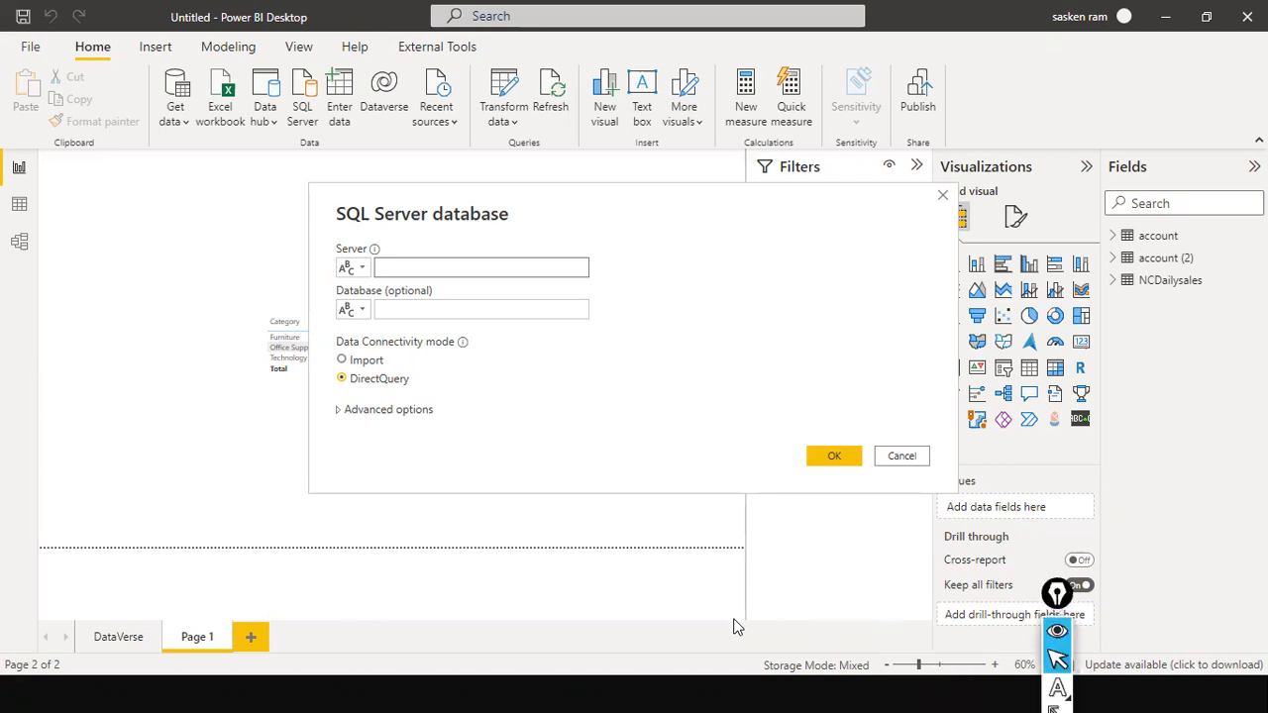
{"action": "key", "text": "super"}
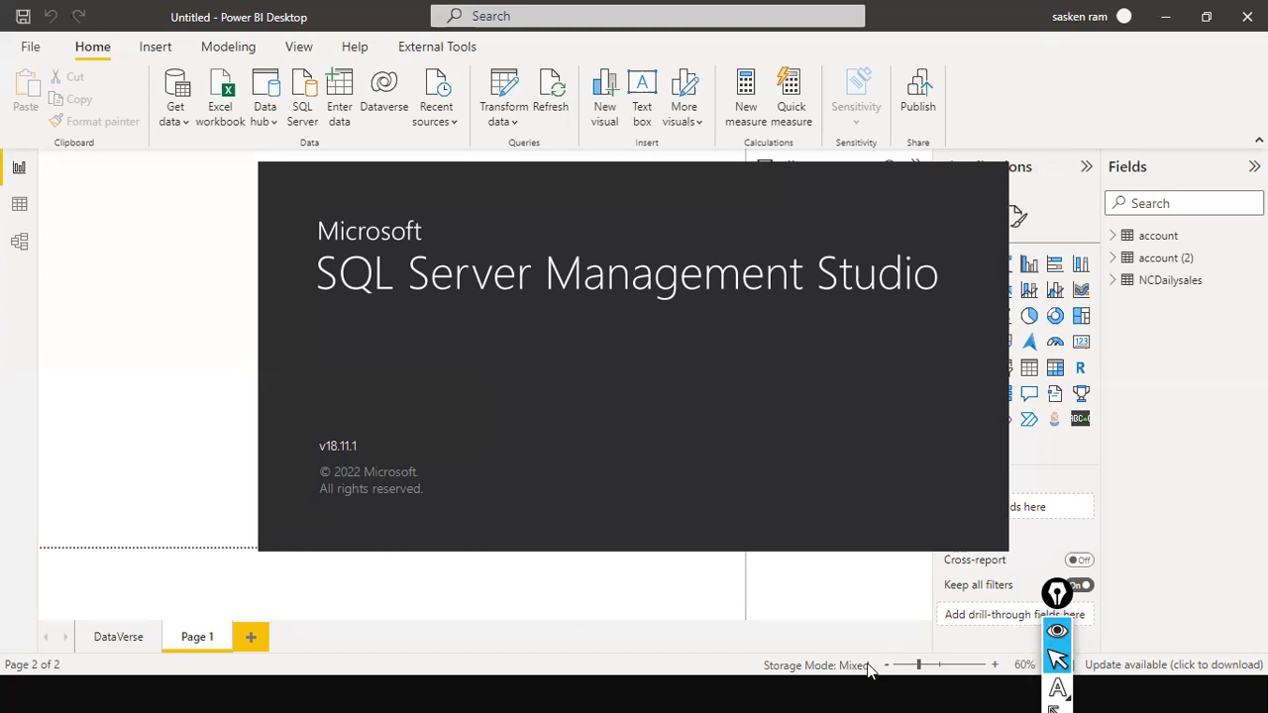
{"action": "key", "text": "super"}
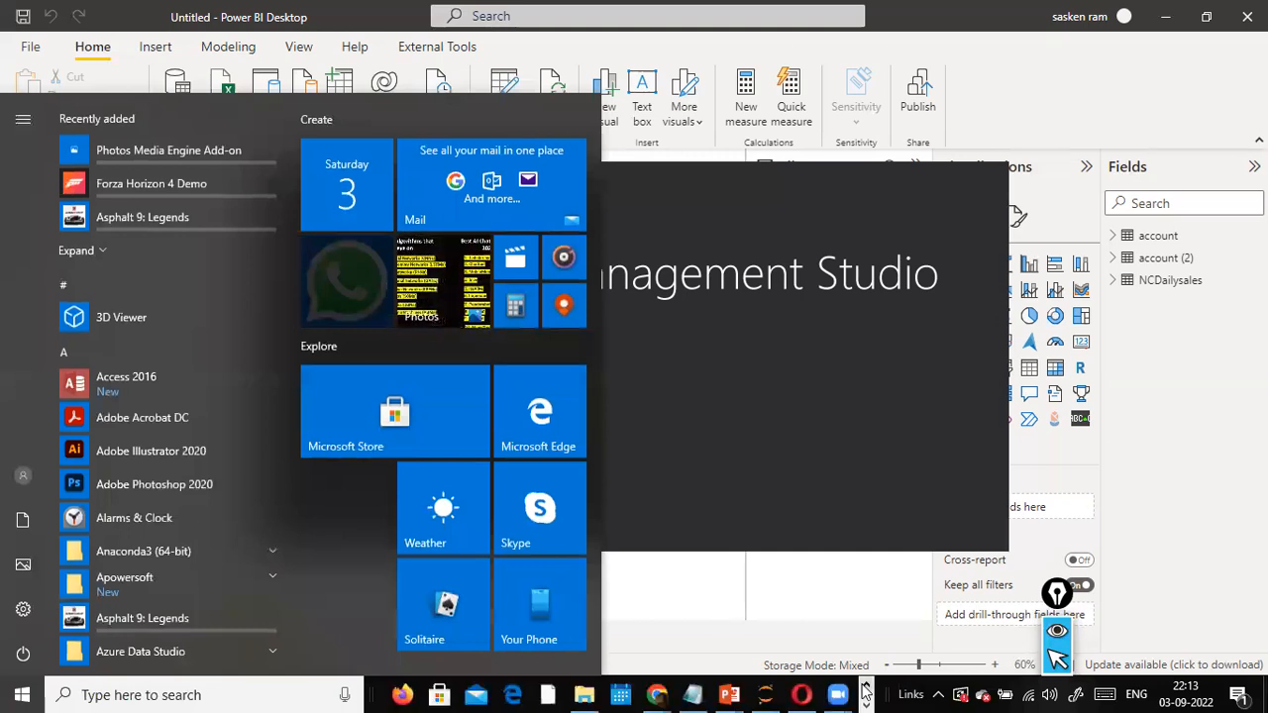
{"action": "mouse_move", "coordinate": [766, 693]}
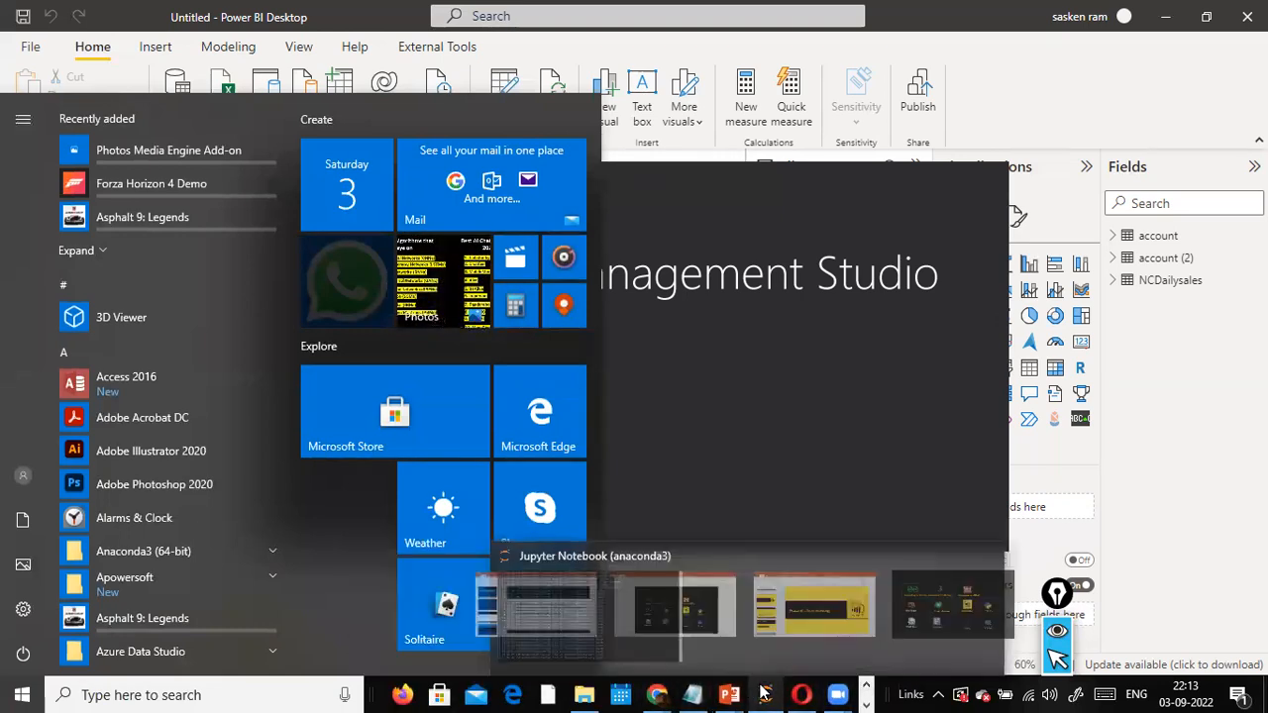
{"action": "left_click", "coordinate": [760, 456]}
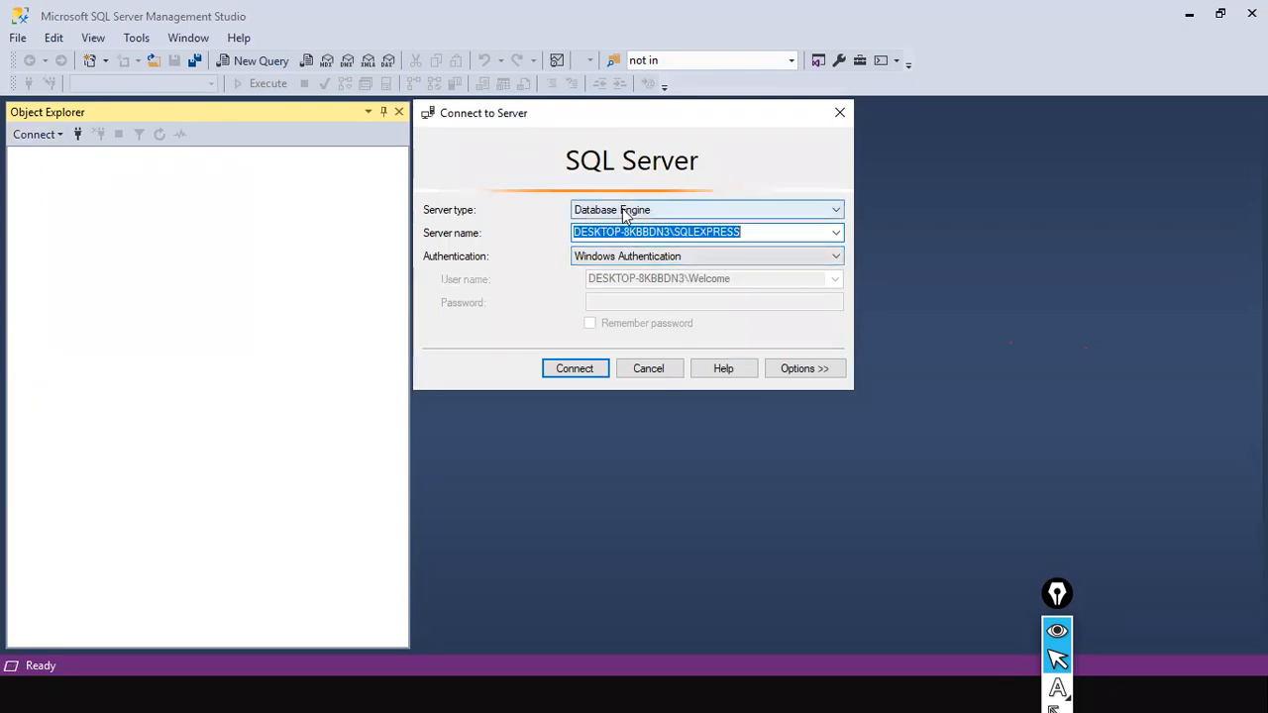
- Copy the full server name DESKTOP-8KBBDN3\SQLEXPRESS from the server connection dialog
{"action": "left_click", "coordinate": [752, 233]}
{"action": "right_click", "coordinate": [751, 234]}
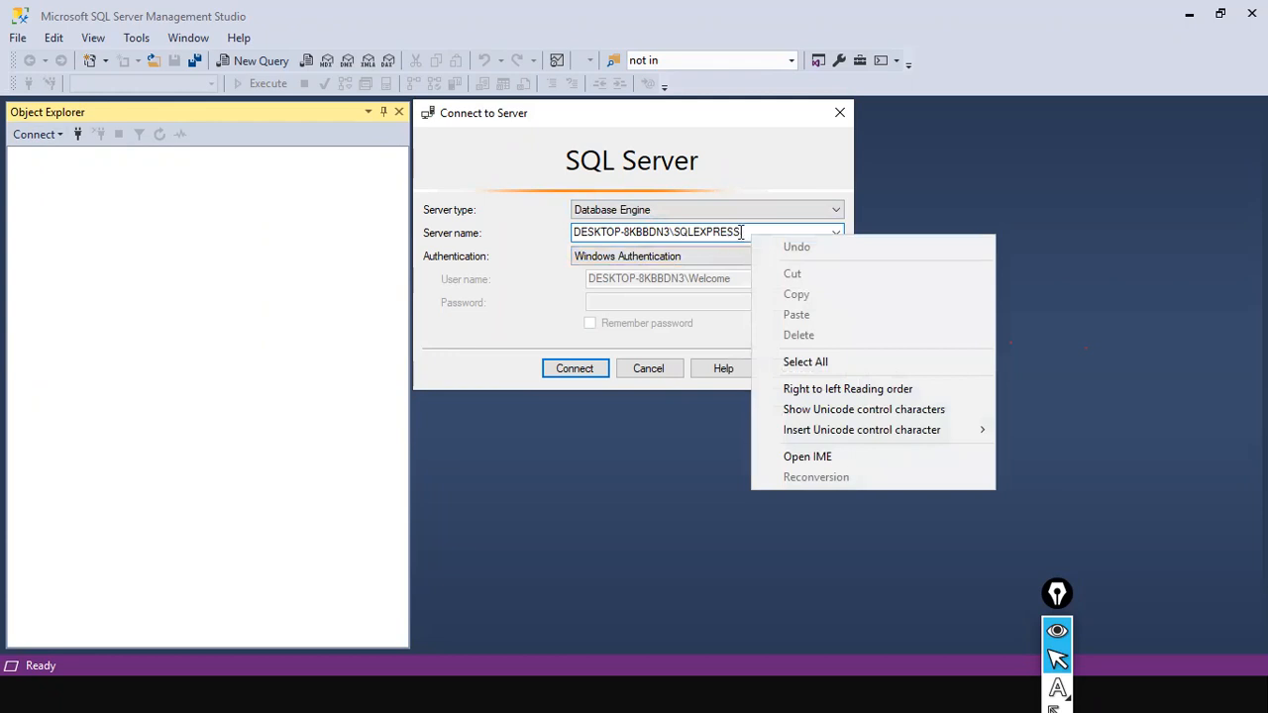
{"action": "left_click", "coordinate": [739, 232]}
{"action": "left_click_drag", "start_coordinate": [741, 232], "coordinate": [539, 227]}
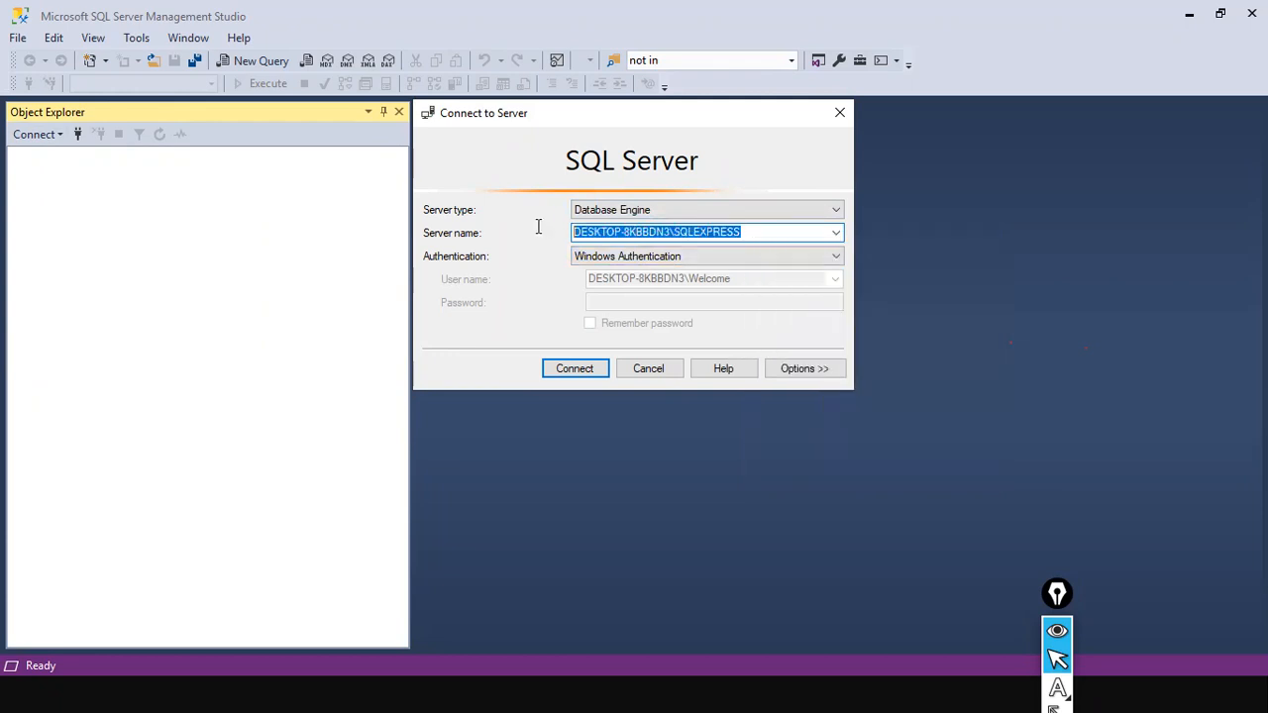
{"action": "right_click", "coordinate": [626, 229]}
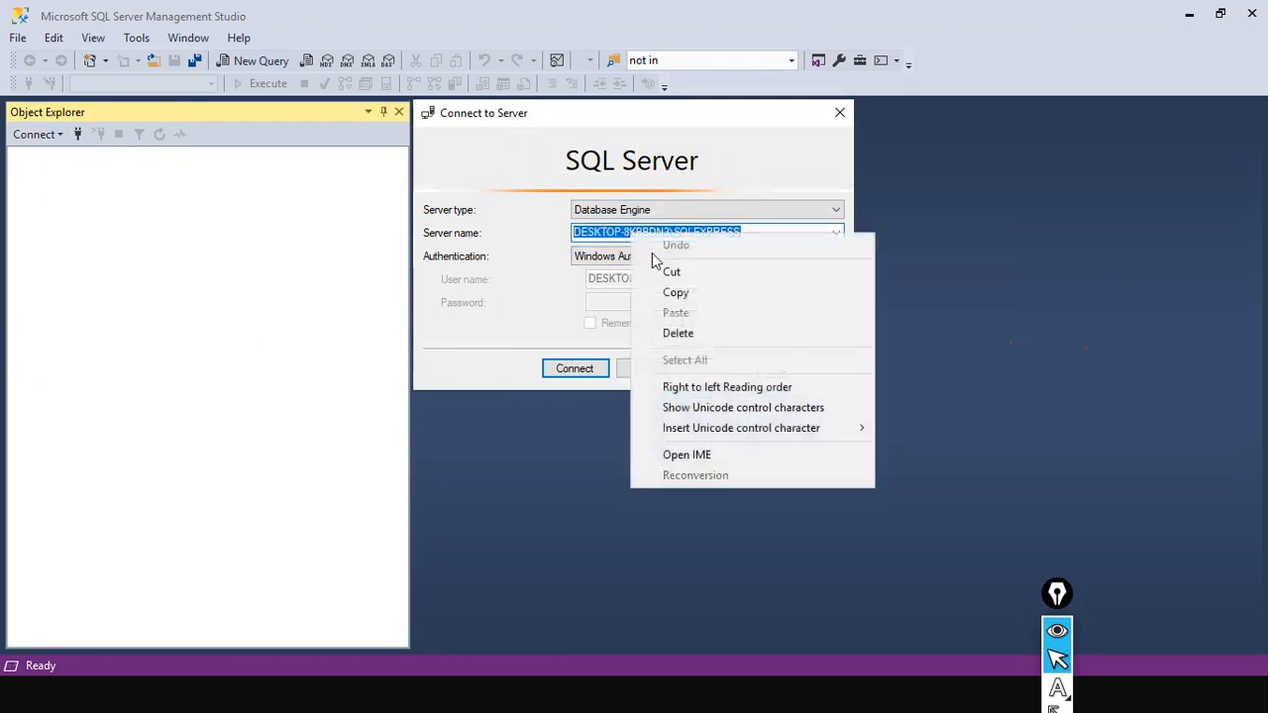
{"action": "left_click", "coordinate": [684, 294]}
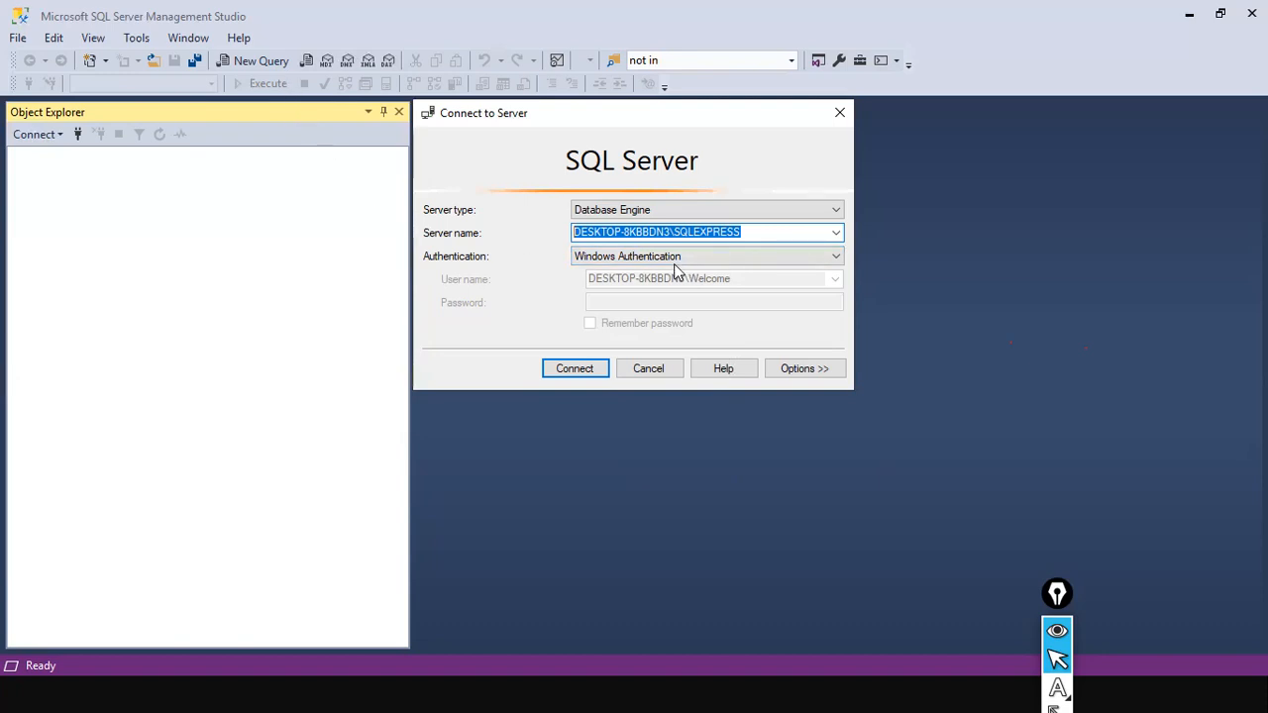
- Try localhost in place of the computer name in the server name, keeping the SQLEXPRESS instance
{"action": "left_click", "coordinate": [721, 232]}
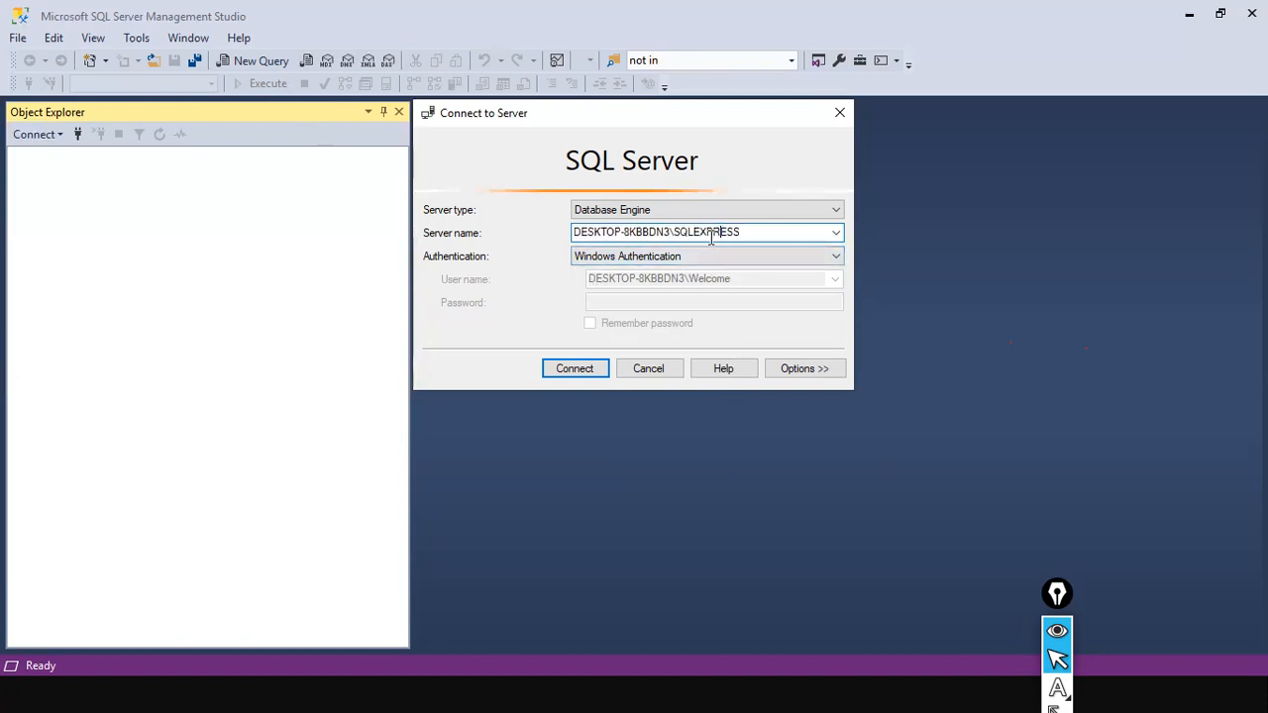
{"action": "left_click", "coordinate": [836, 233]}
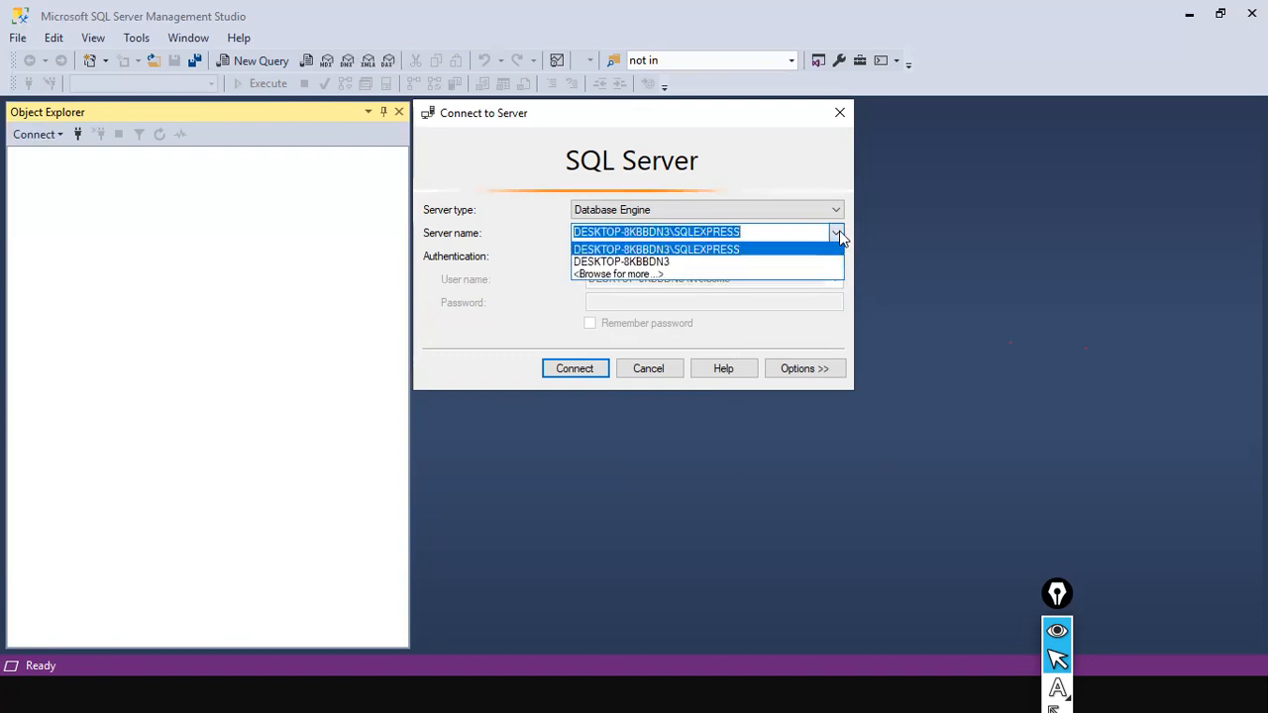
{"action": "left_click", "coordinate": [732, 252]}
{"action": "left_click", "coordinate": [744, 234]}
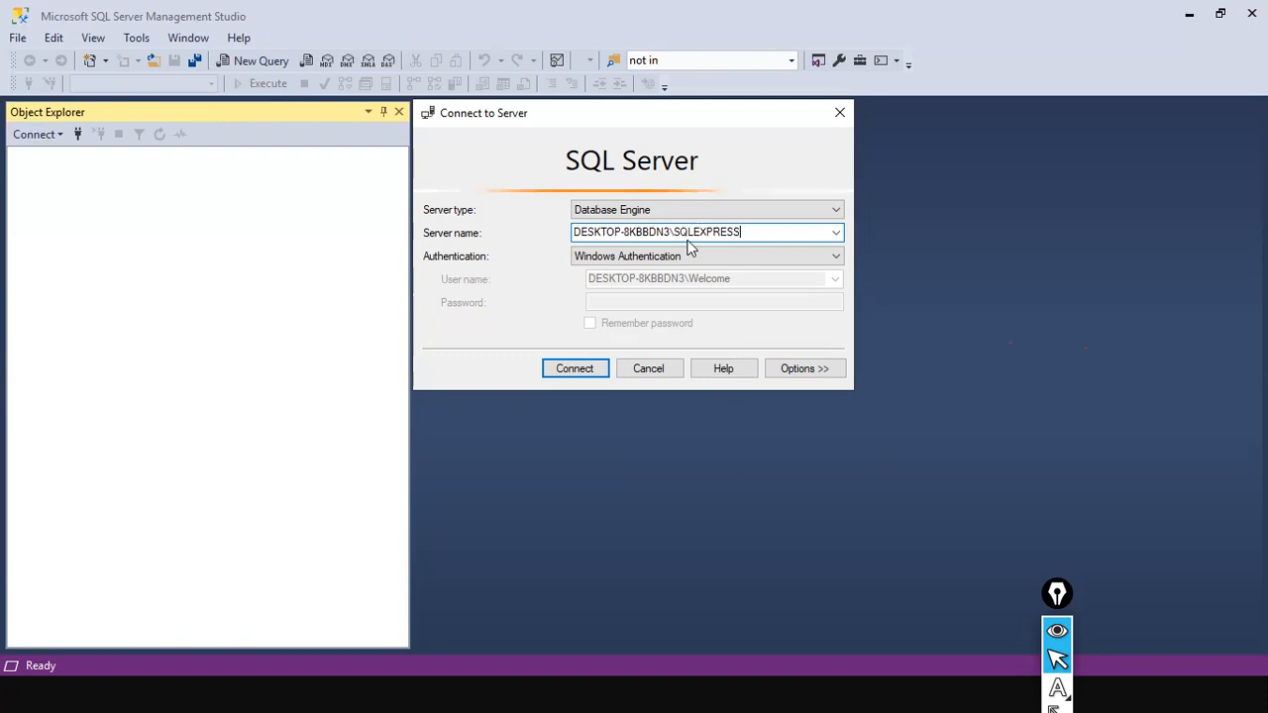
{"action": "left_click_drag", "start_coordinate": [674, 233], "coordinate": [495, 225]}
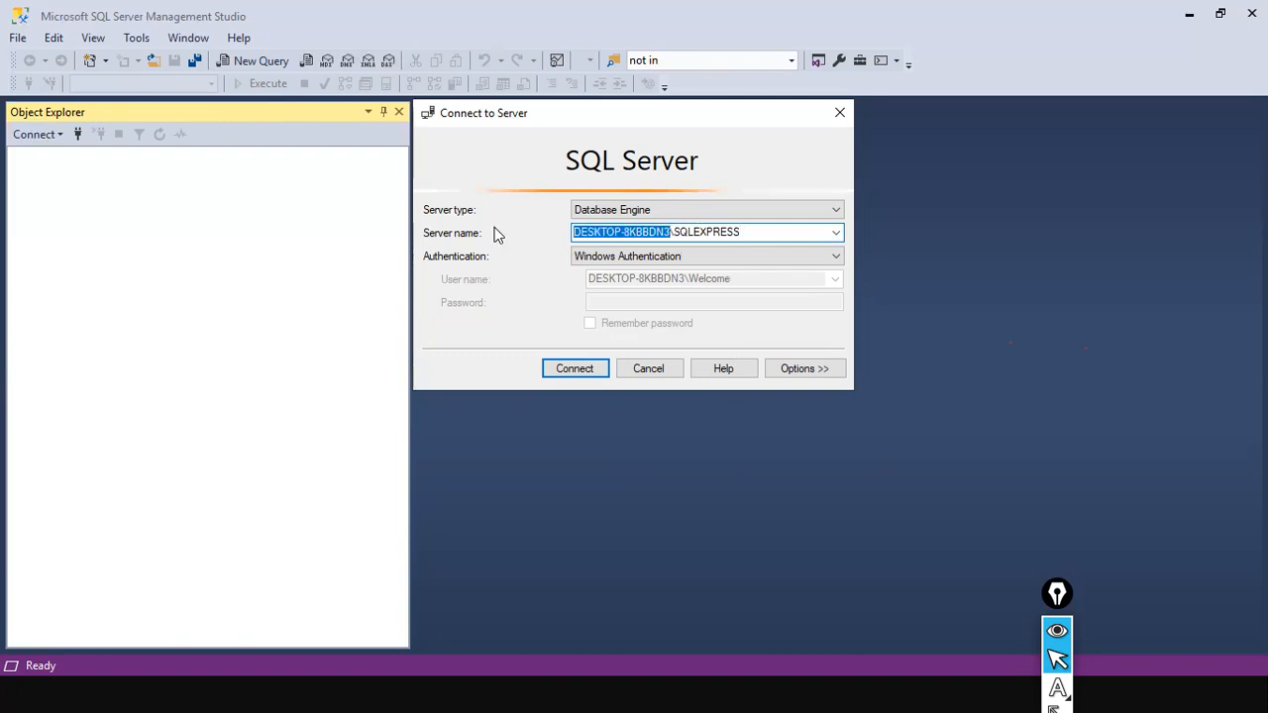
{"action": "type", "text": "localhost"}
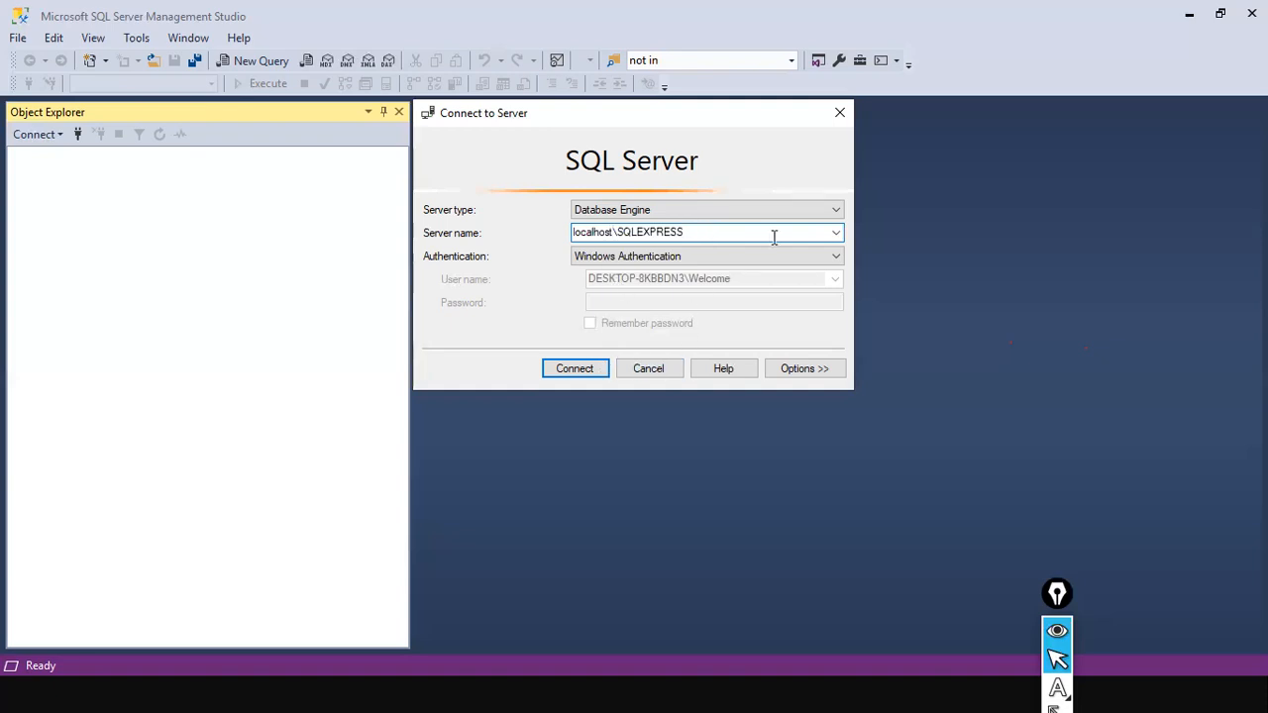
{"action": "left_click", "coordinate": [837, 232]}
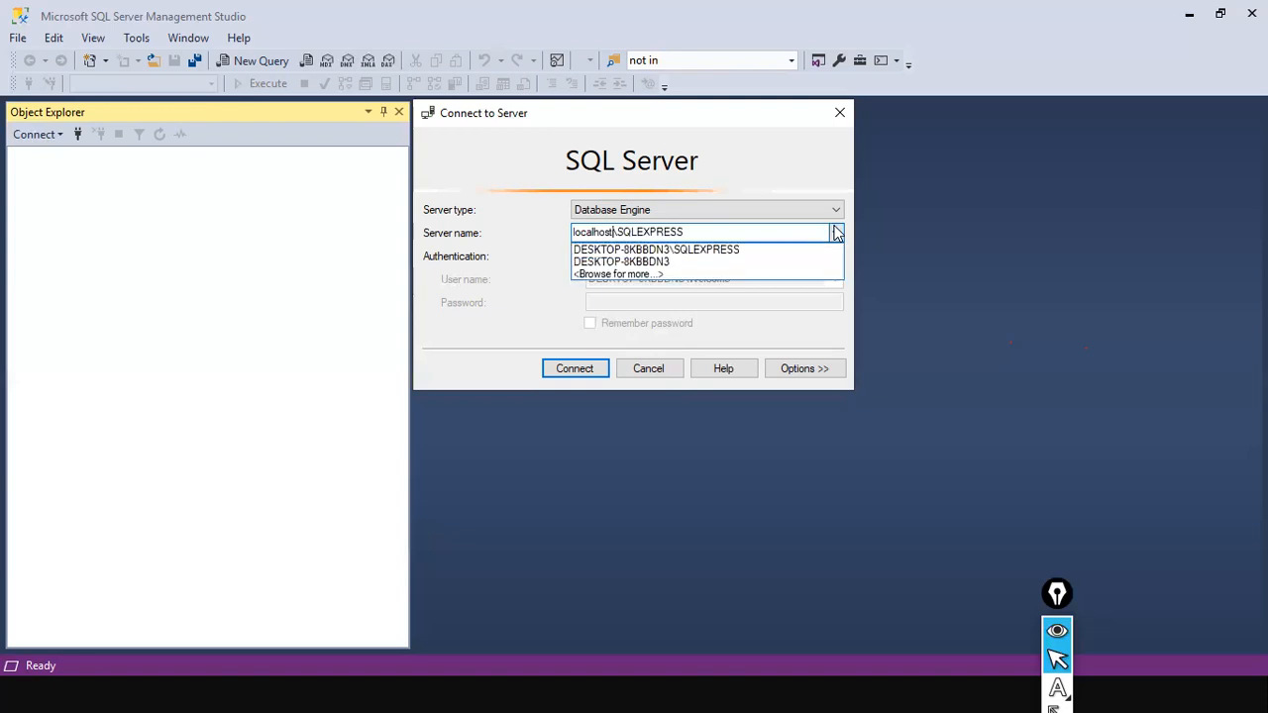
{"action": "left_click", "coordinate": [780, 250]}
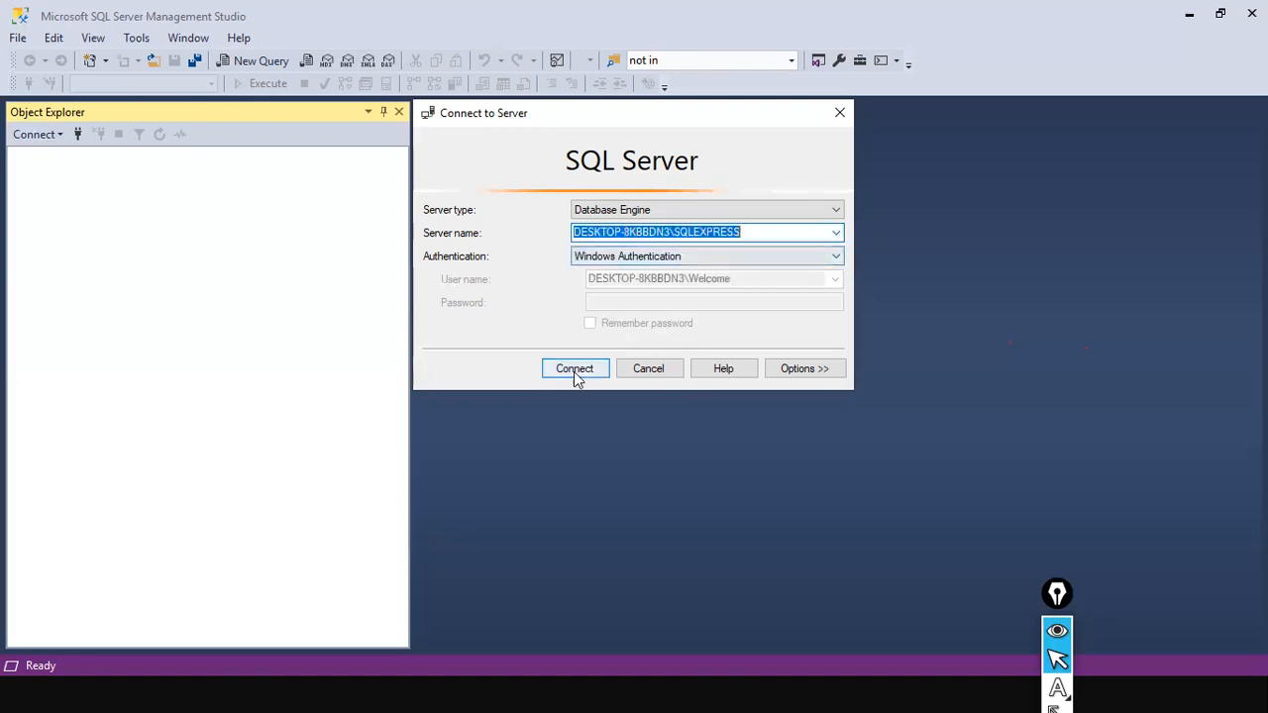
{"action": "left_click_drag", "start_coordinate": [671, 232], "coordinate": [555, 220]}
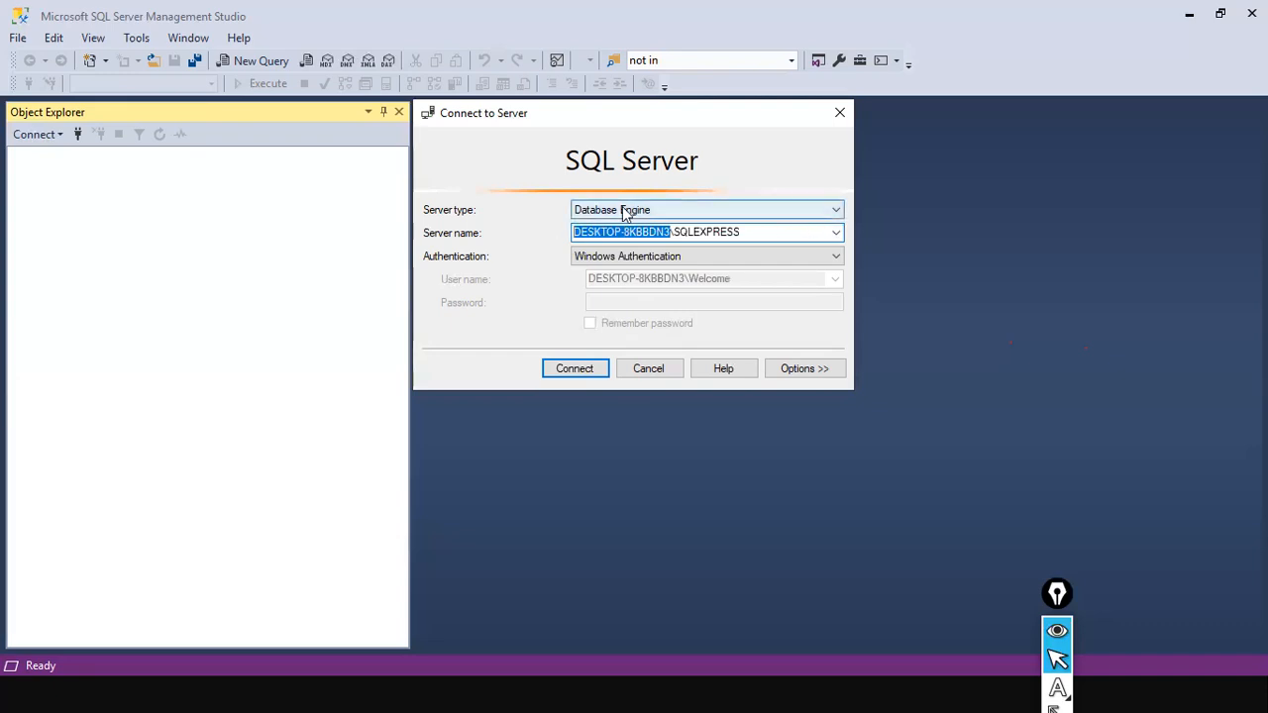
{"action": "type", "text": "localhost"}
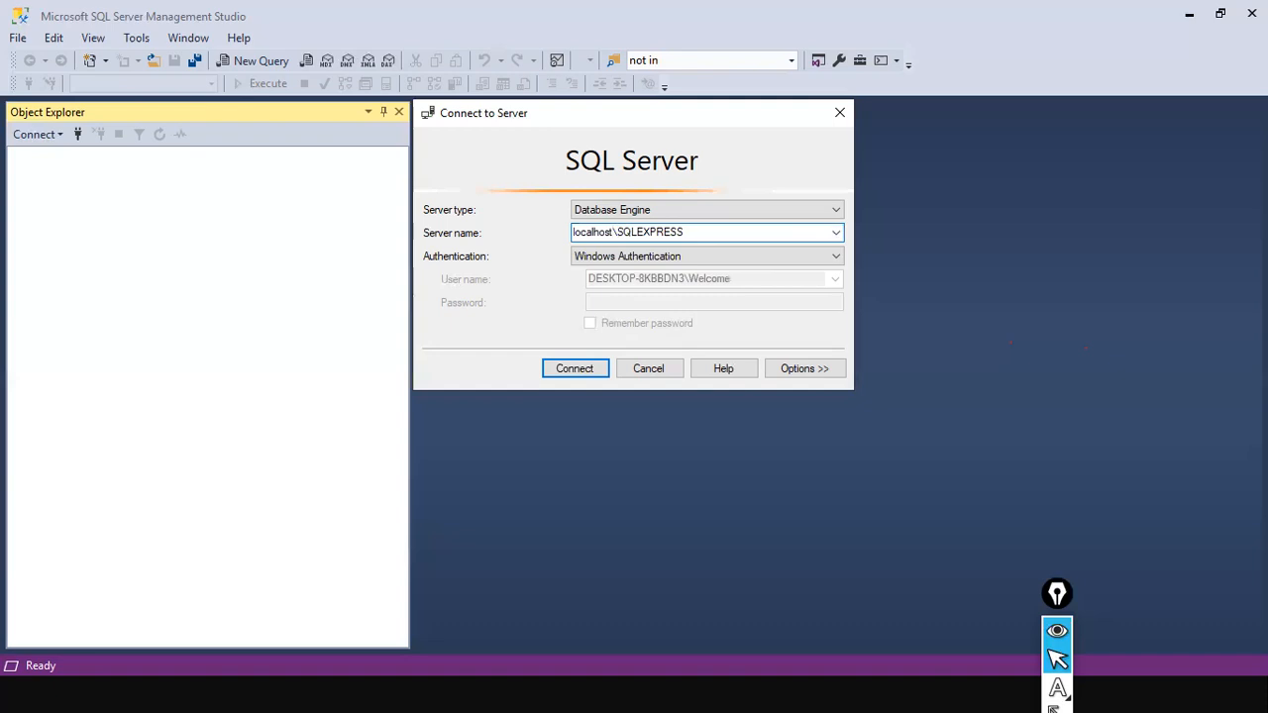
{"action": "left_click_drag", "start_coordinate": [625, 232], "coordinate": [664, 232]}
- Choose DESKTOP-8KBBDN3\SQLEXPRESS as the server, copy its name and connect with Windows Authentication
{"action": "left_click", "coordinate": [835, 232]}
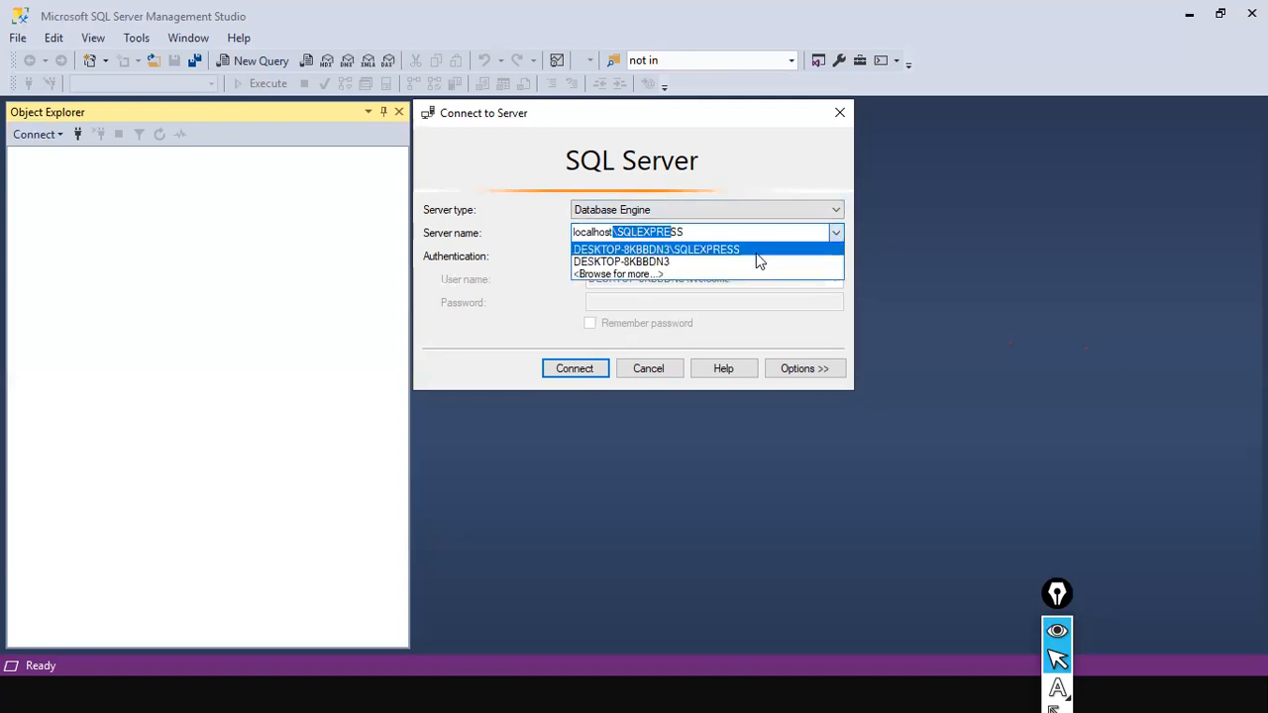
{"action": "left_click", "coordinate": [755, 247]}
{"action": "key", "text": "ctrl+c"}
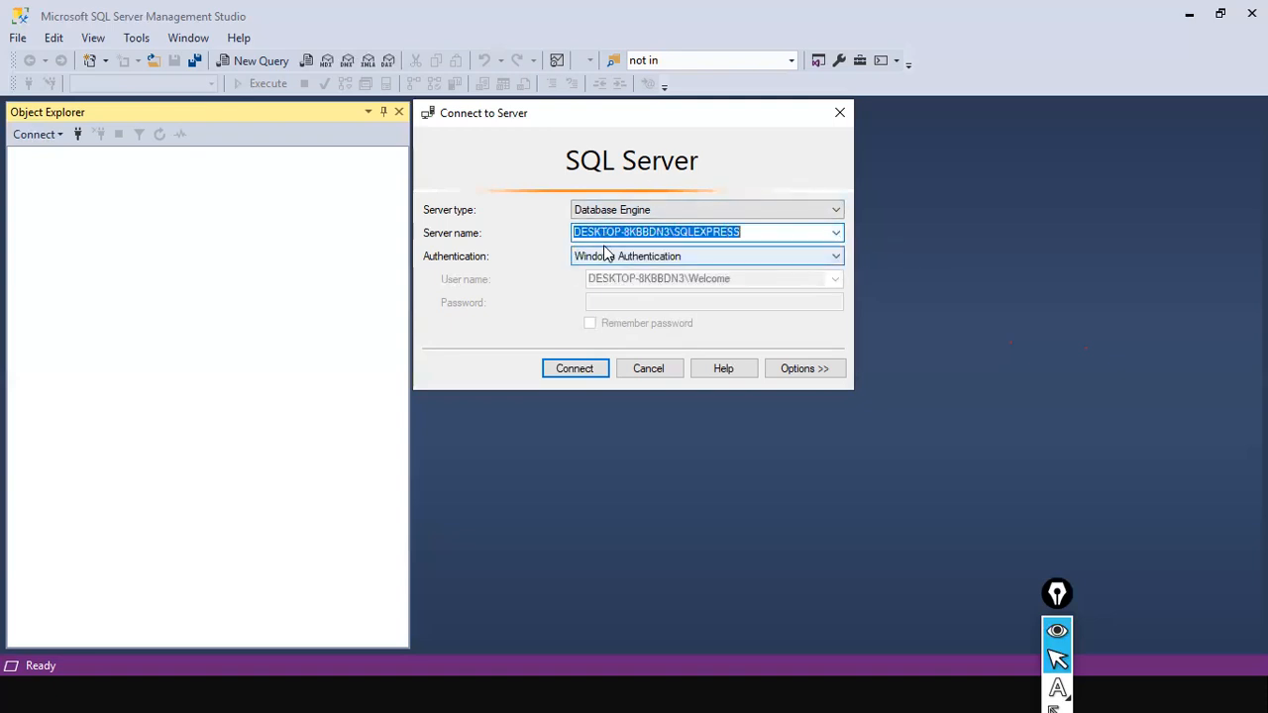
{"action": "left_click", "coordinate": [577, 369]}
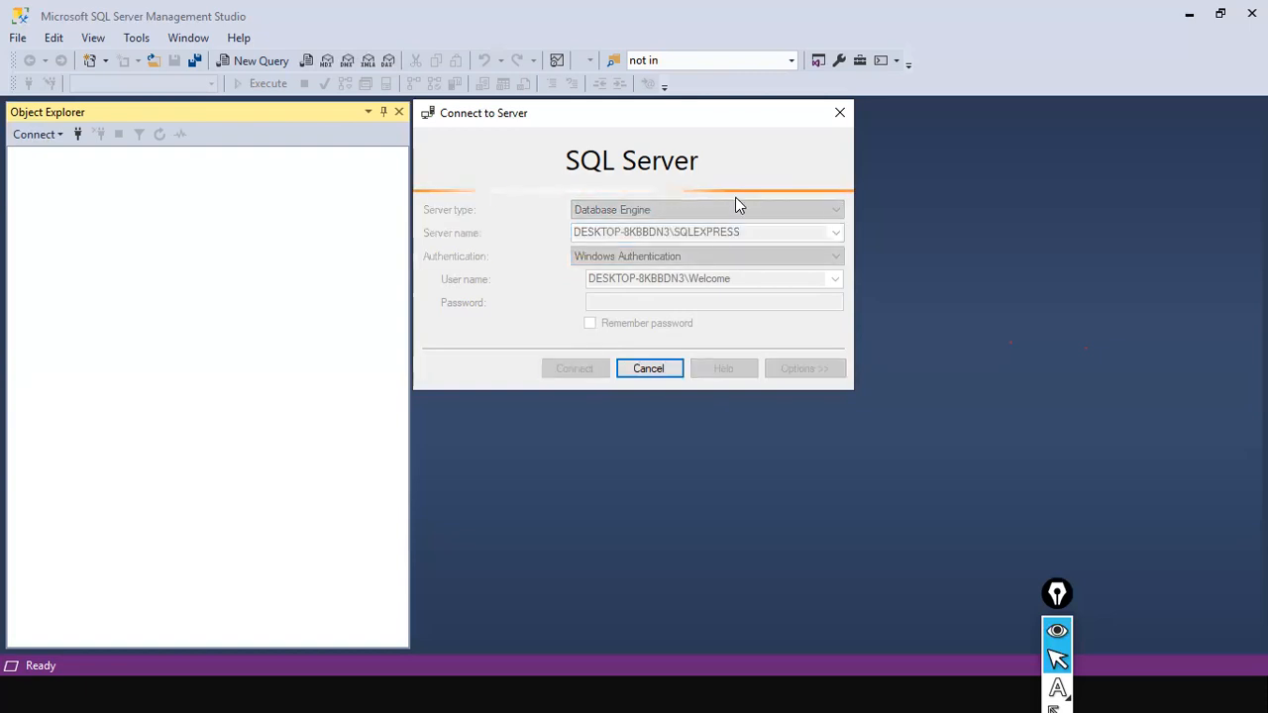
- Switch back to Power BI Desktop and paste DESKTOP-8KBBDN3\SQLEXPRESS as the server of the SQL Server database connection
{"action": "key", "text": "alt+Tab"}
{"action": "key", "text": "alt+Tab"}
{"action": "left_click", "coordinate": [711, 257]}
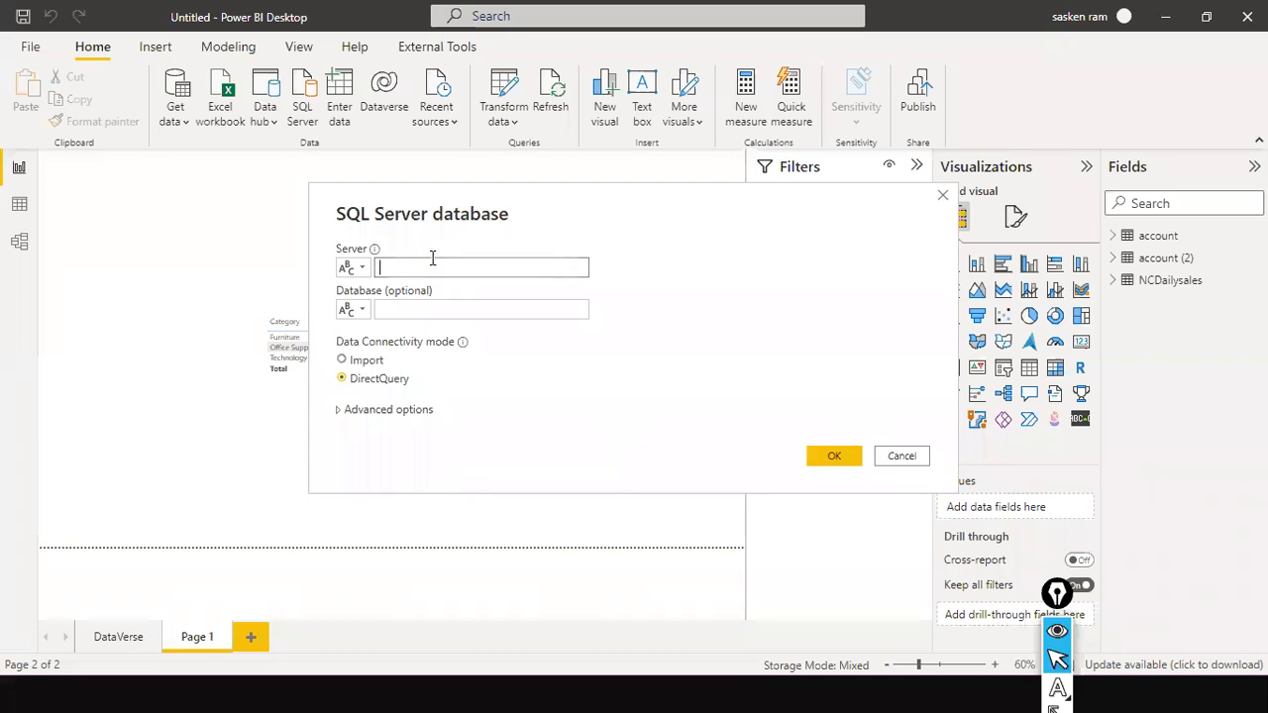
{"action": "right_click", "coordinate": [432, 259]}
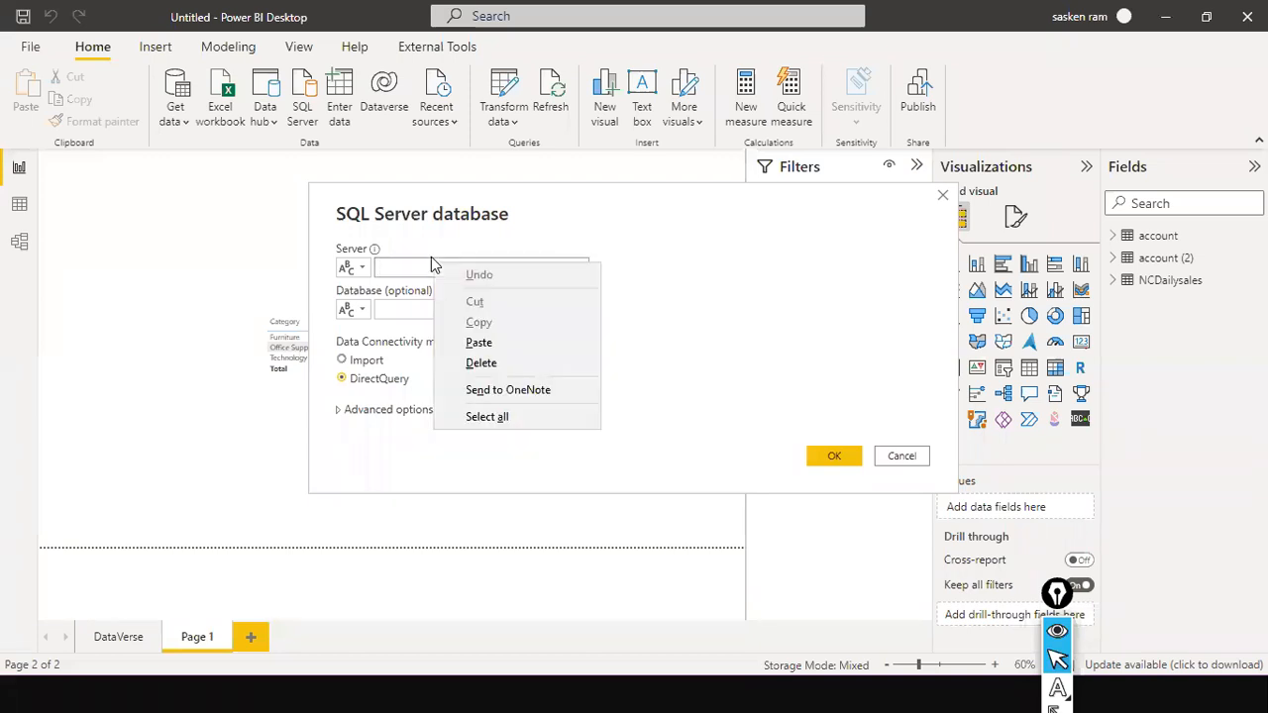
{"action": "left_click", "coordinate": [488, 342]}
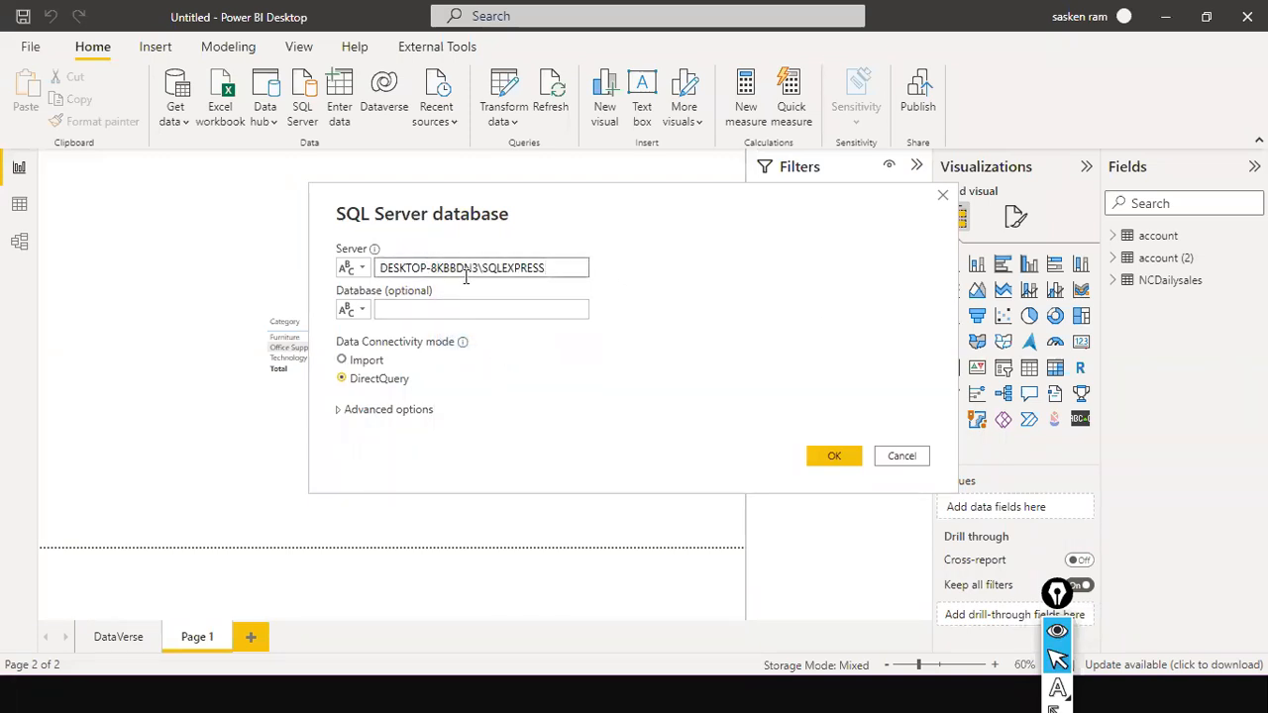
{"action": "left_click_drag", "start_coordinate": [551, 267], "coordinate": [377, 269]}
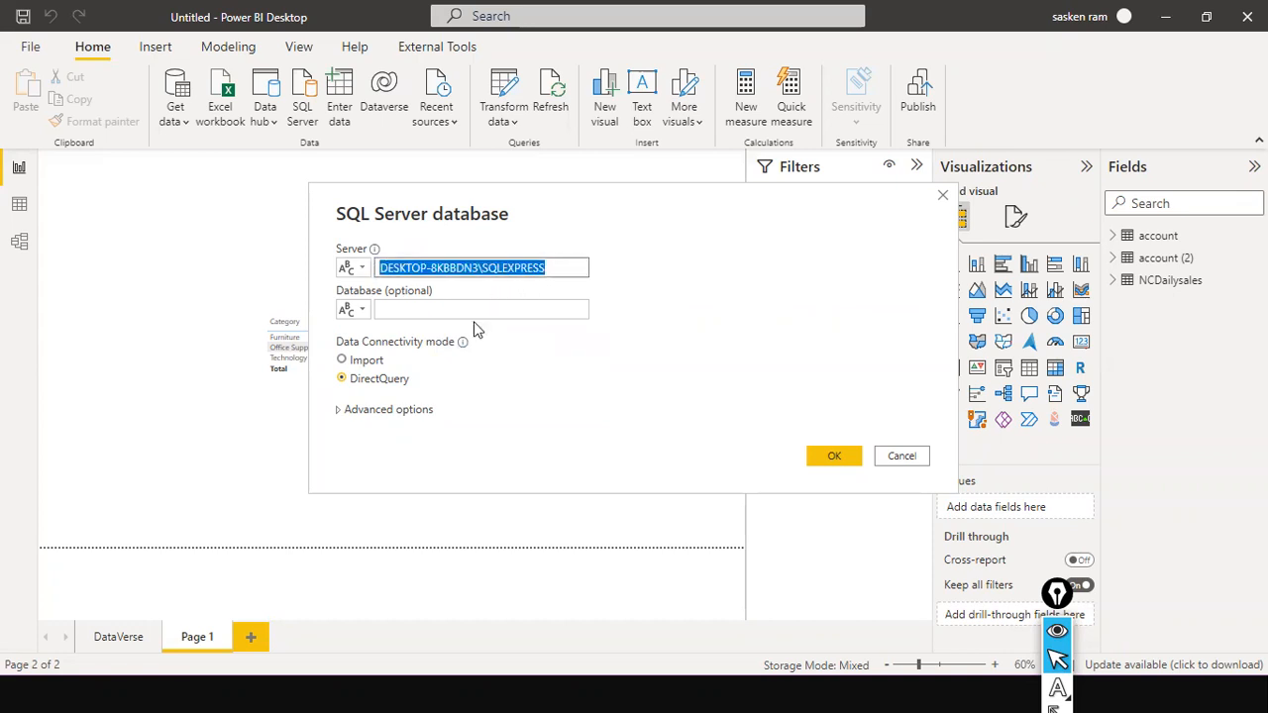
{"action": "left_click", "coordinate": [431, 309]}
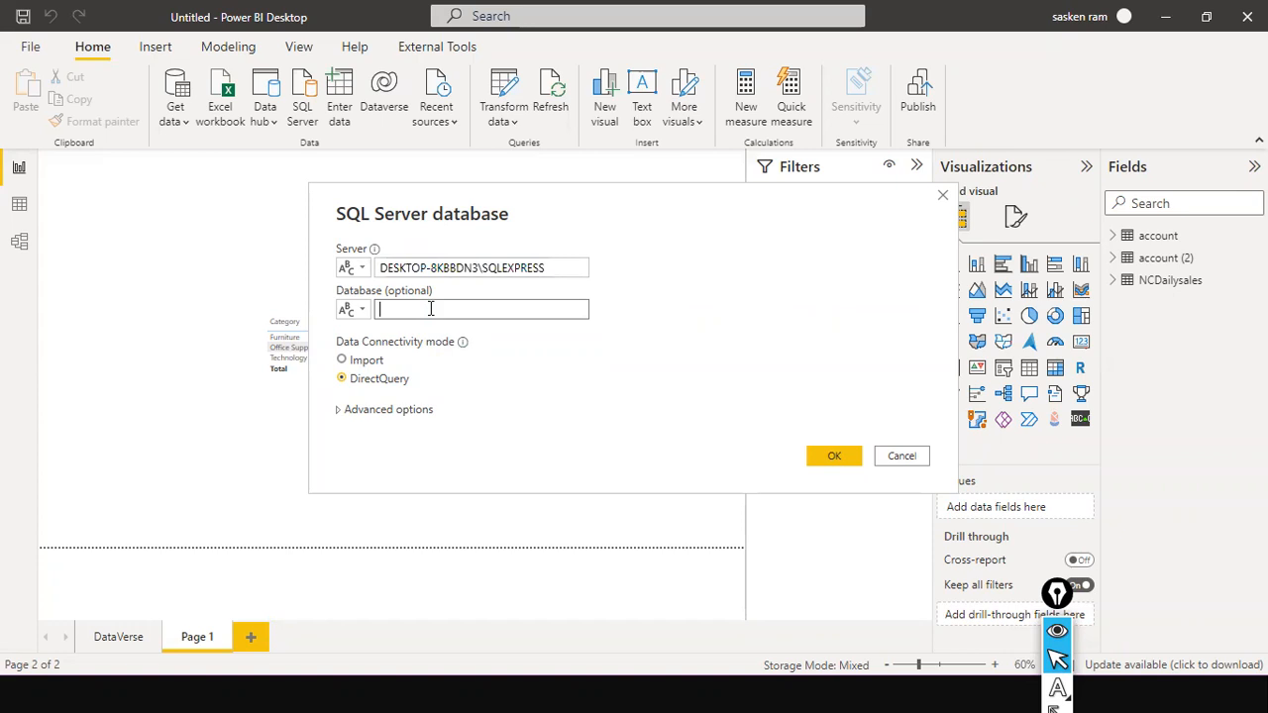
- Set the connectivity mode to Import, enter Sales as the database and connect to list its tables
{"action": "left_click", "coordinate": [342, 361]}
{"action": "double_click", "coordinate": [421, 309]}
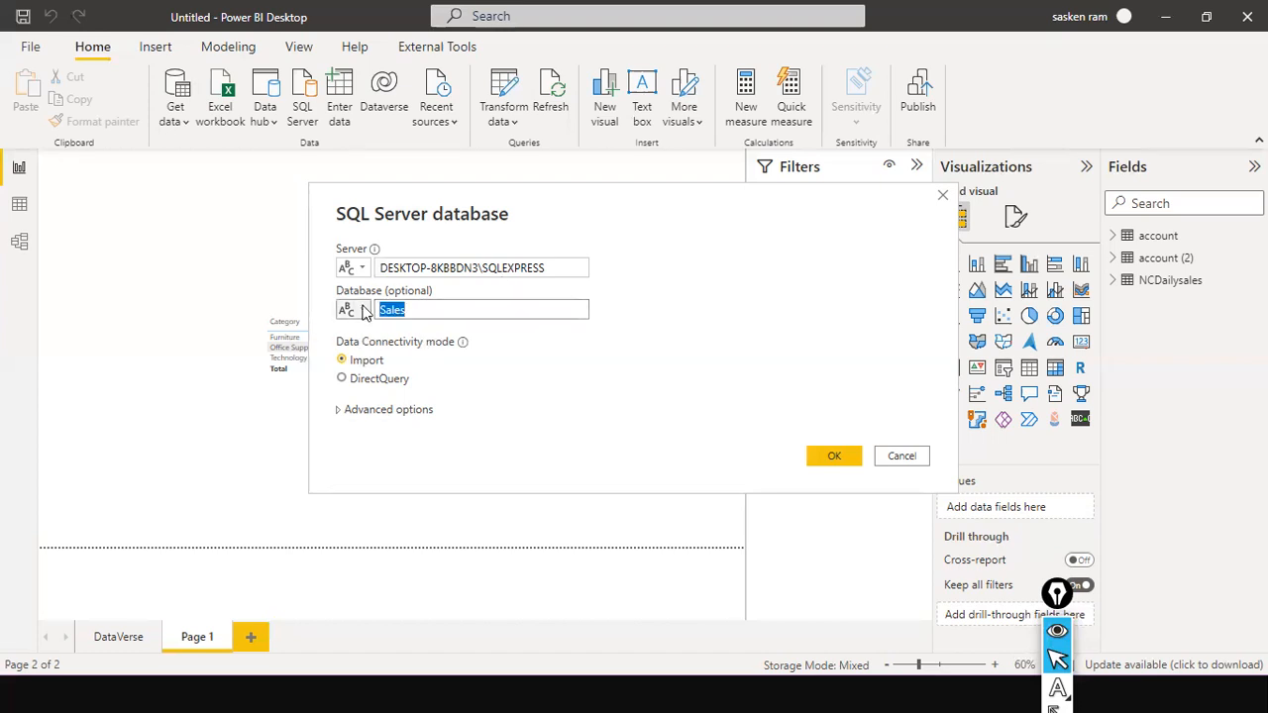
{"action": "left_click", "coordinate": [417, 316]}
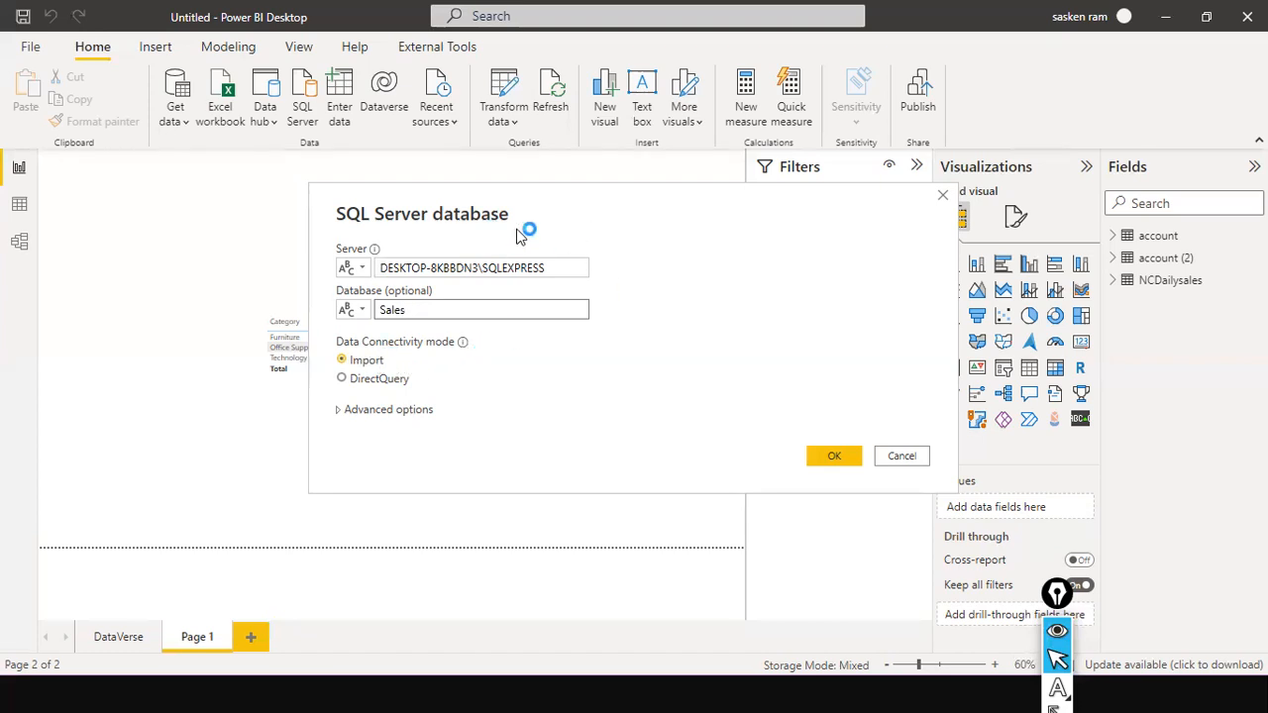
{"action": "left_click", "coordinate": [830, 458]}
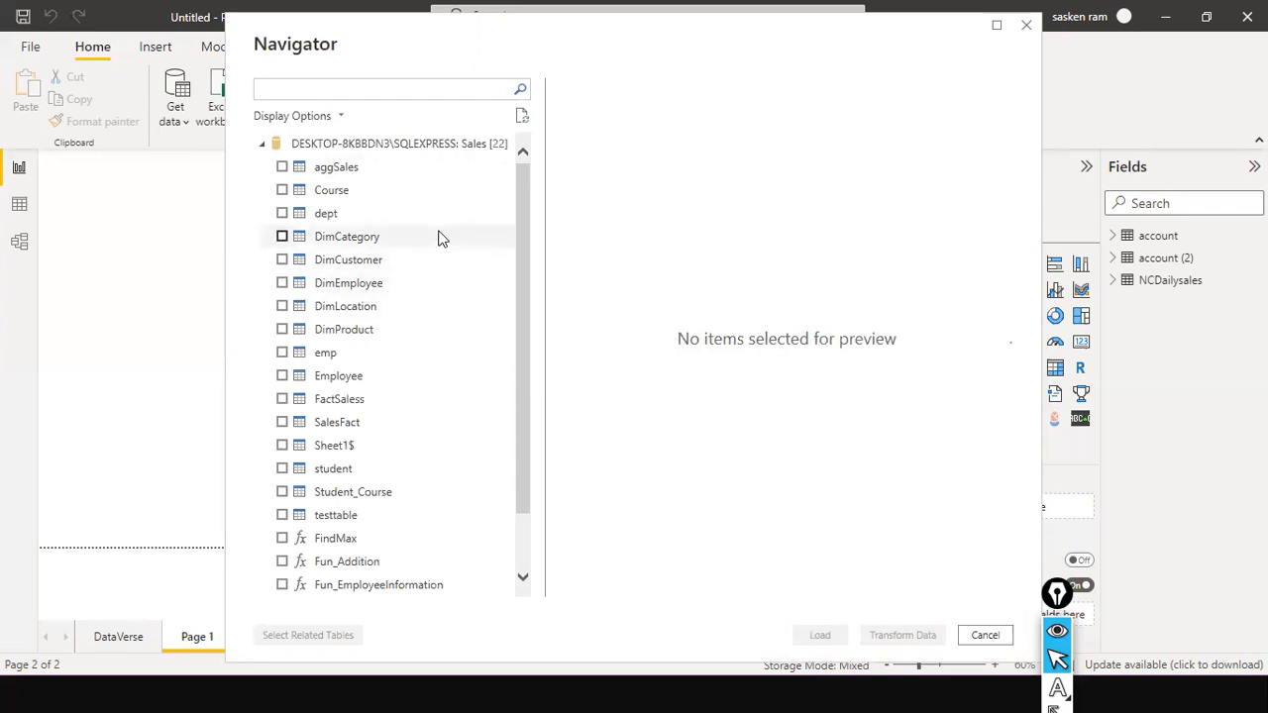
{"action": "scroll", "coordinate": [425, 333], "scroll_direction": "down", "scroll_amount": 1}
{"action": "scroll", "coordinate": [425, 338], "scroll_direction": "up", "scroll_amount": 1}
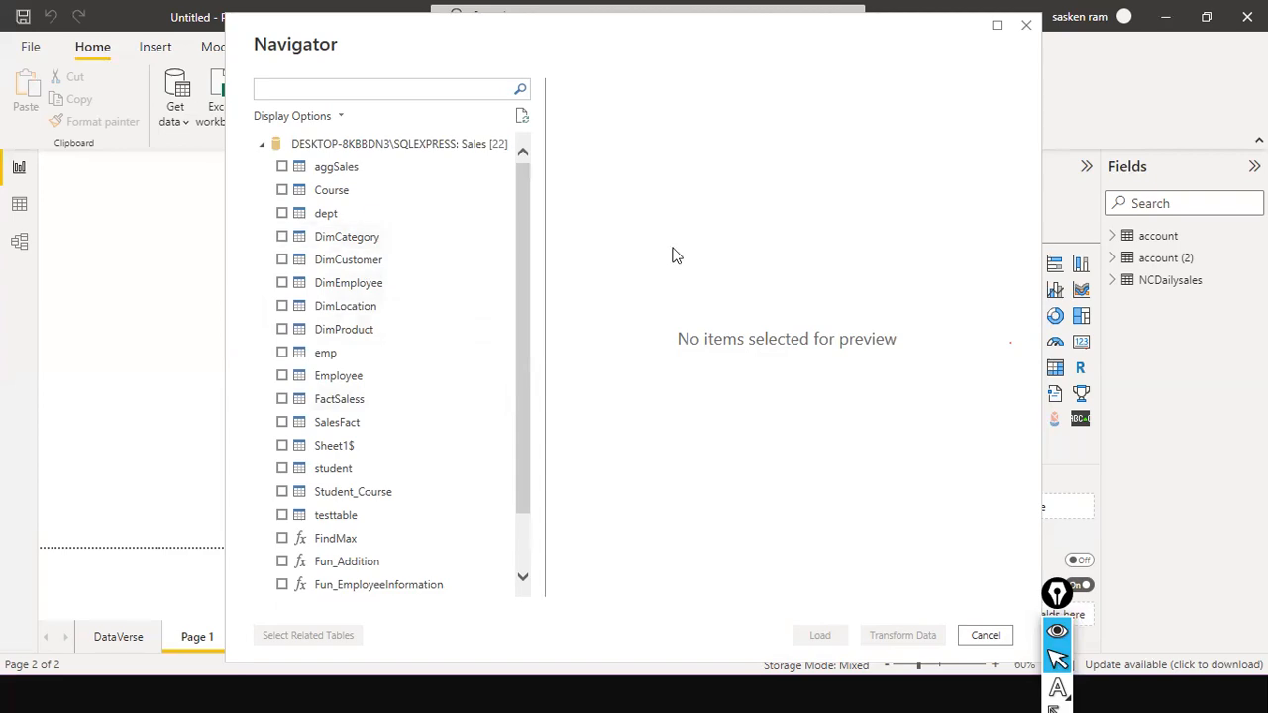
- Switch to SQL Server Management Studio and examine the tables of the Sales database
{"action": "key", "text": "alt+Tab"}
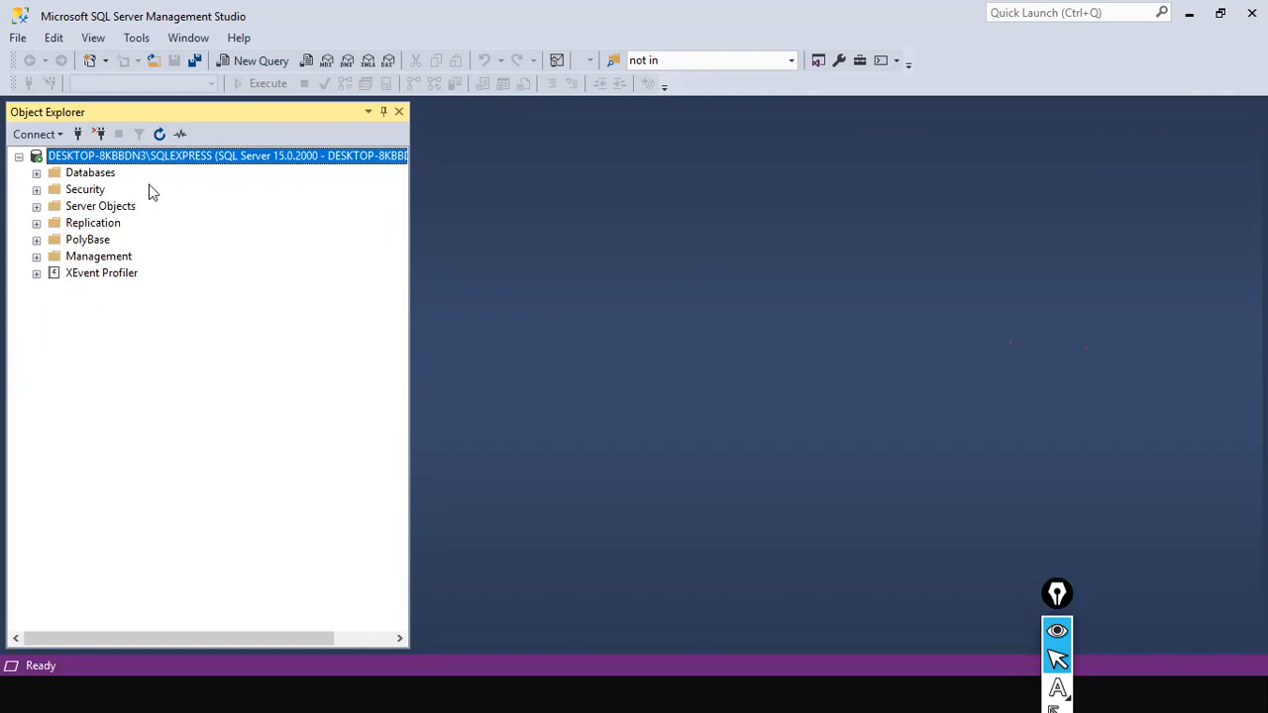
{"action": "left_click", "coordinate": [37, 173]}
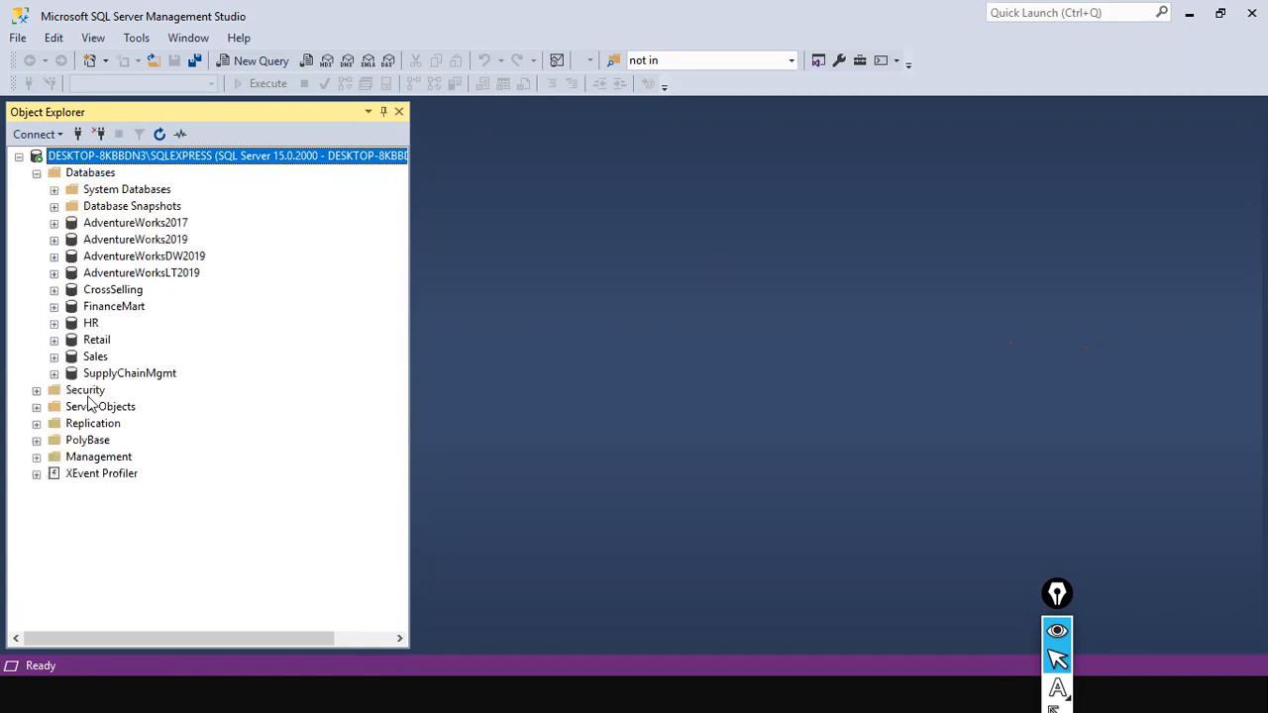
{"action": "left_click", "coordinate": [99, 357]}
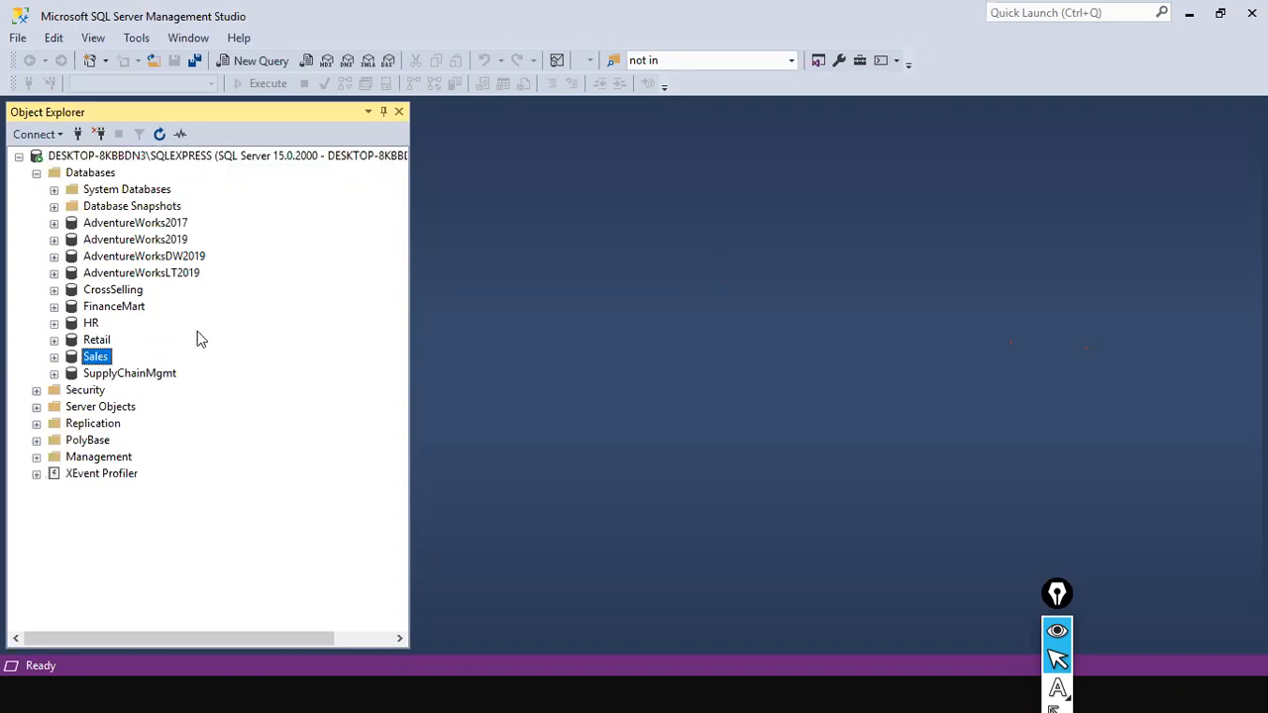
{"action": "left_click", "coordinate": [54, 357]}
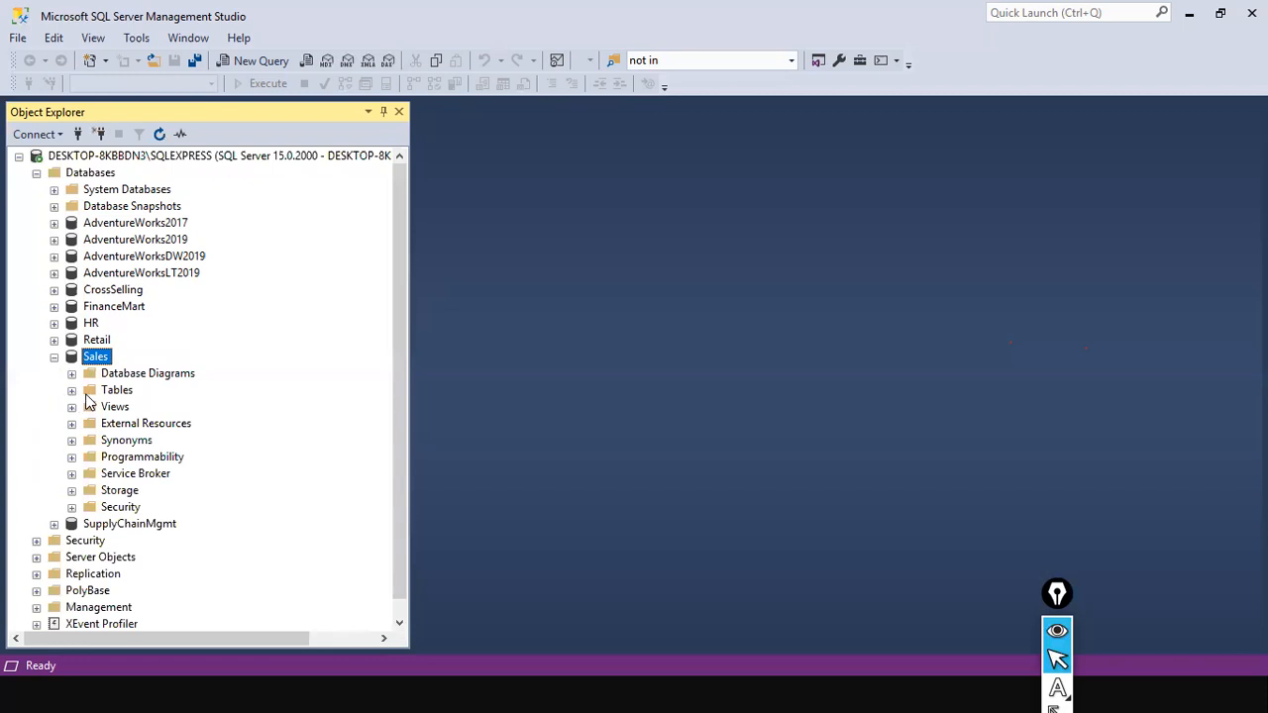
{"action": "left_click", "coordinate": [73, 392]}
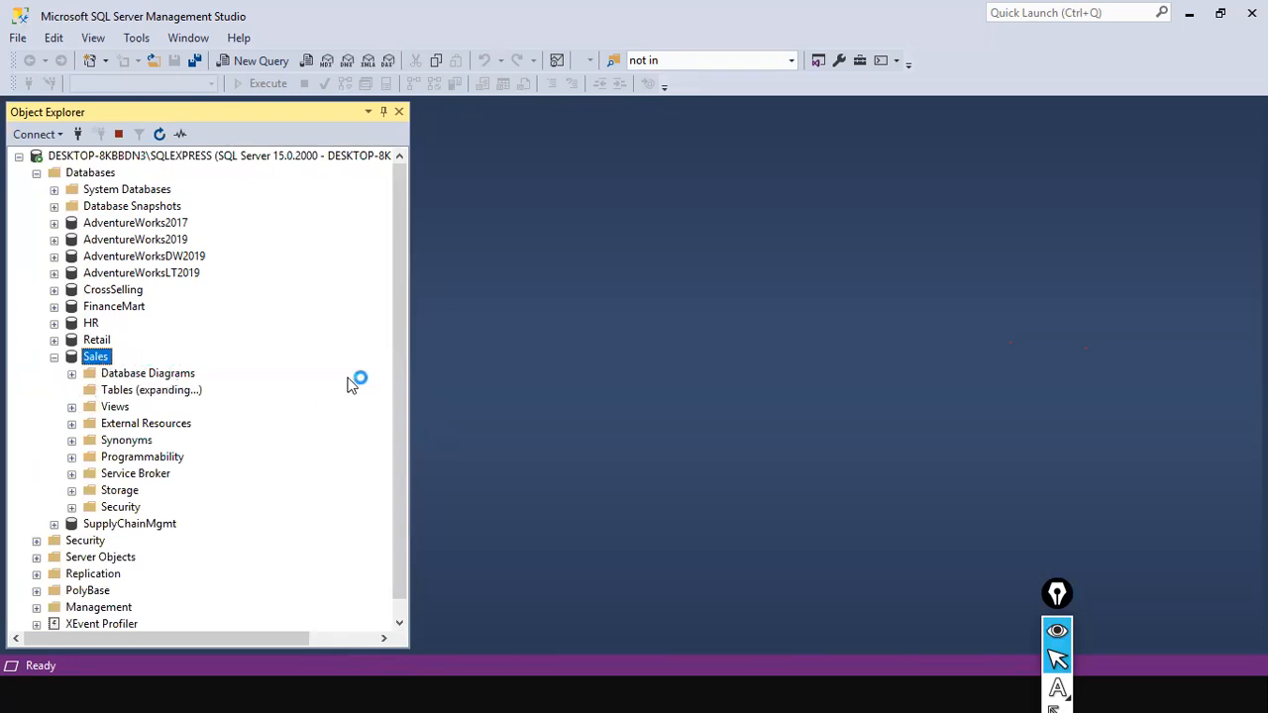
{"action": "scroll", "coordinate": [304, 358], "scroll_direction": "down", "scroll_amount": 3}
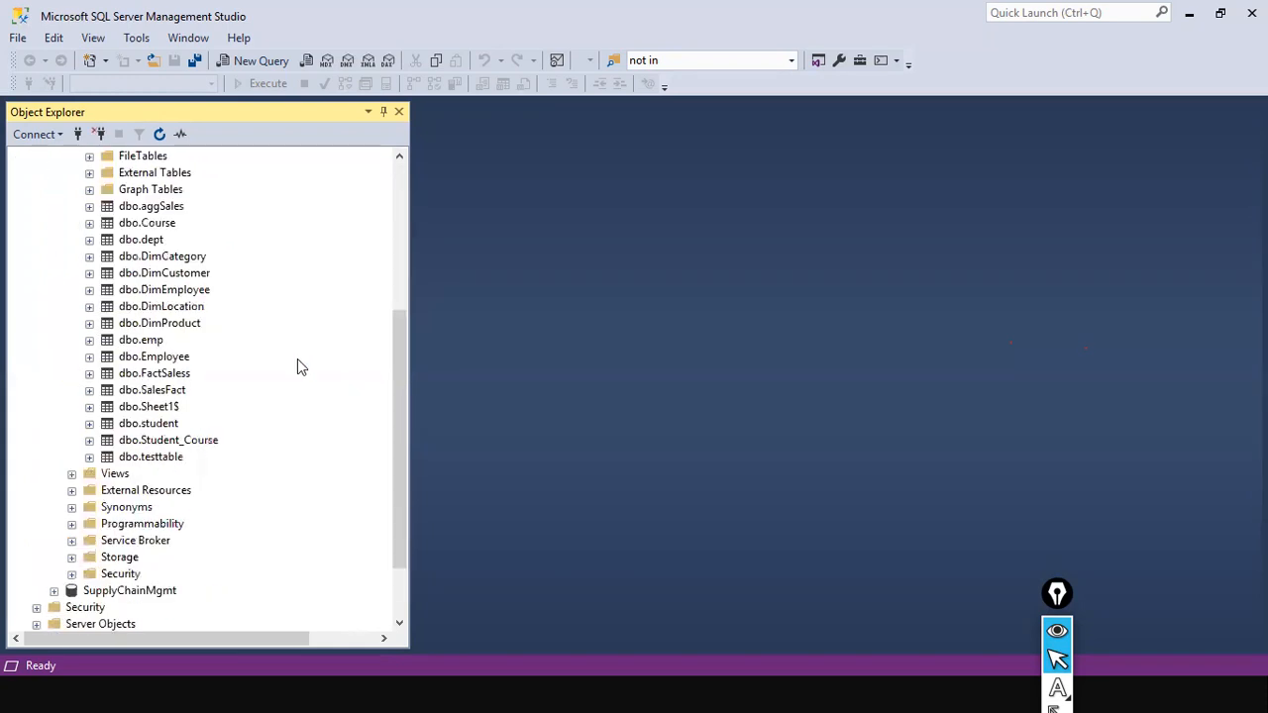
{"action": "scroll", "coordinate": [303, 359], "scroll_direction": "up", "scroll_amount": 2}
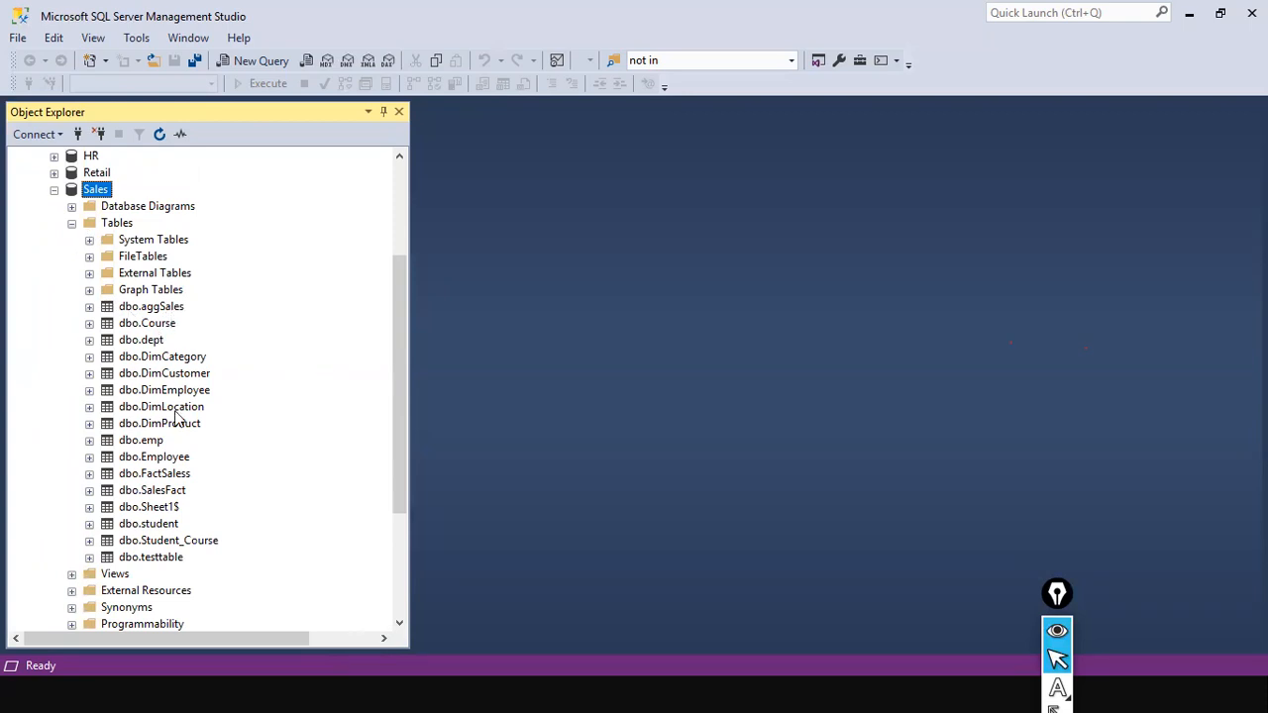
- Switch back to Power BI Desktop and load the DimLocation and DimCategory tables from the Sales database
{"action": "key", "text": "alt+Tab"}
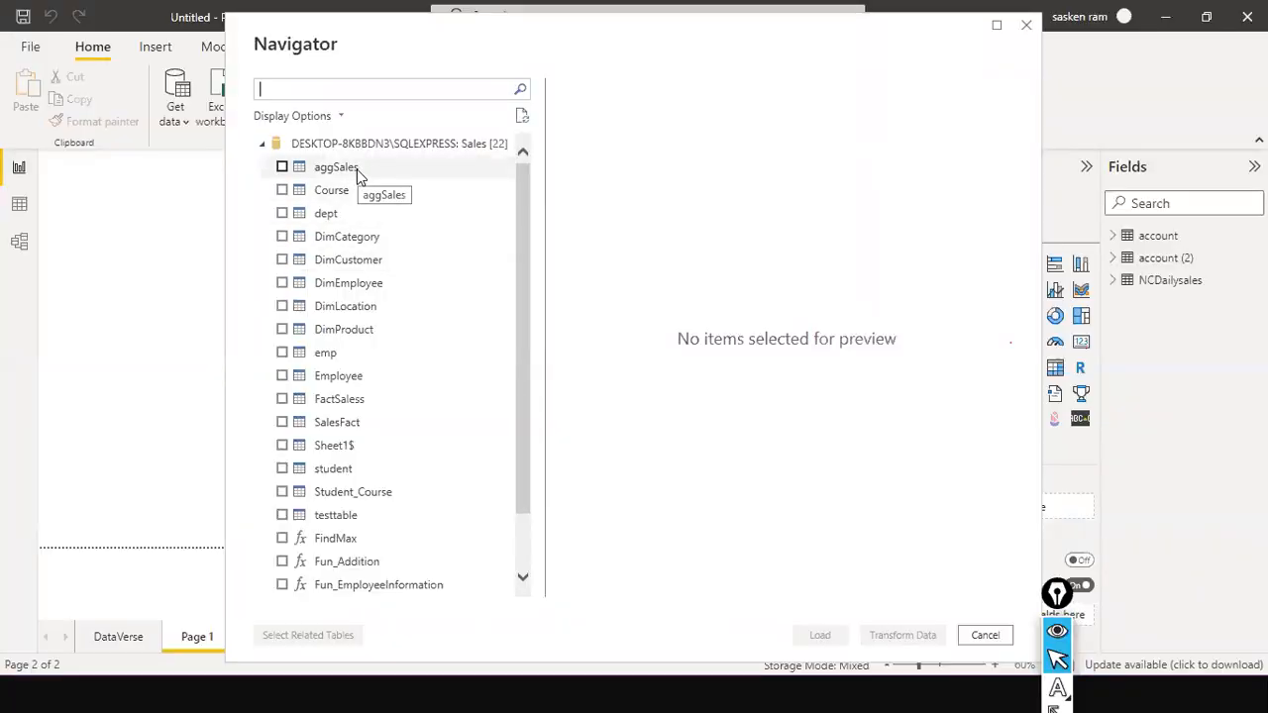
{"action": "scroll", "coordinate": [421, 387], "scroll_direction": "down", "scroll_amount": 1}
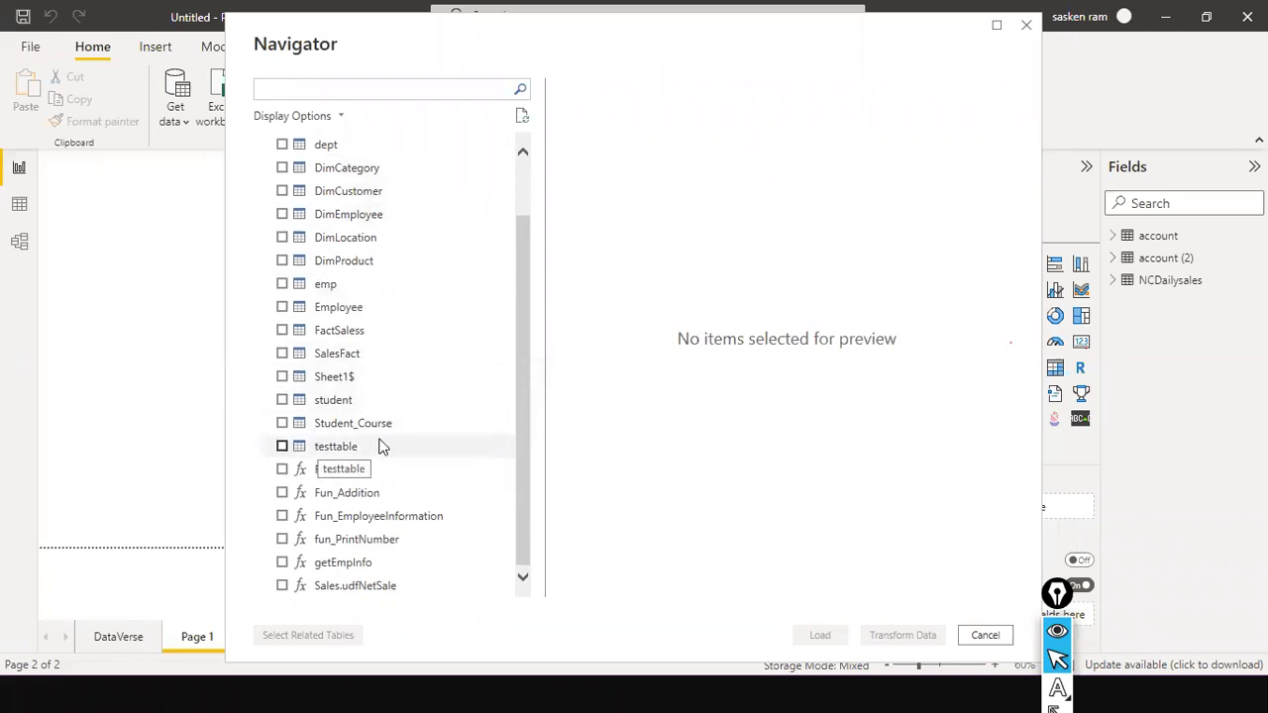
{"action": "scroll", "coordinate": [397, 338], "scroll_direction": "up", "scroll_amount": 1}
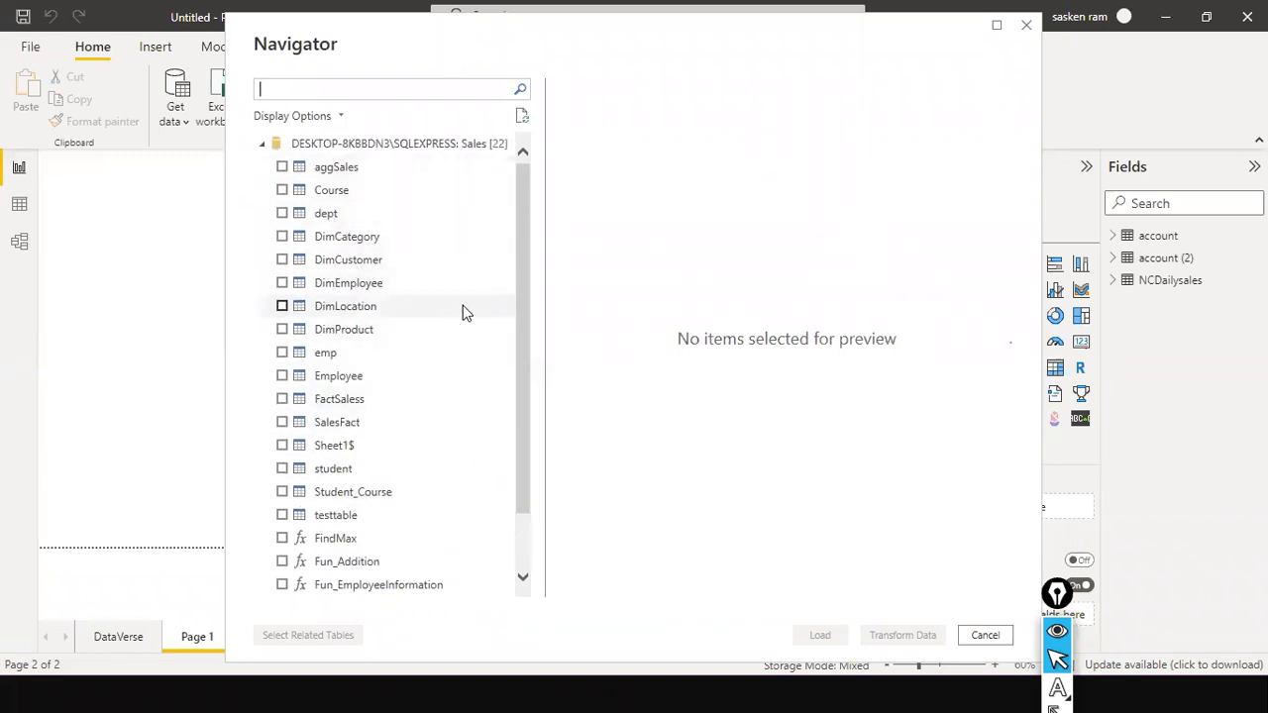
{"action": "left_click", "coordinate": [281, 307]}
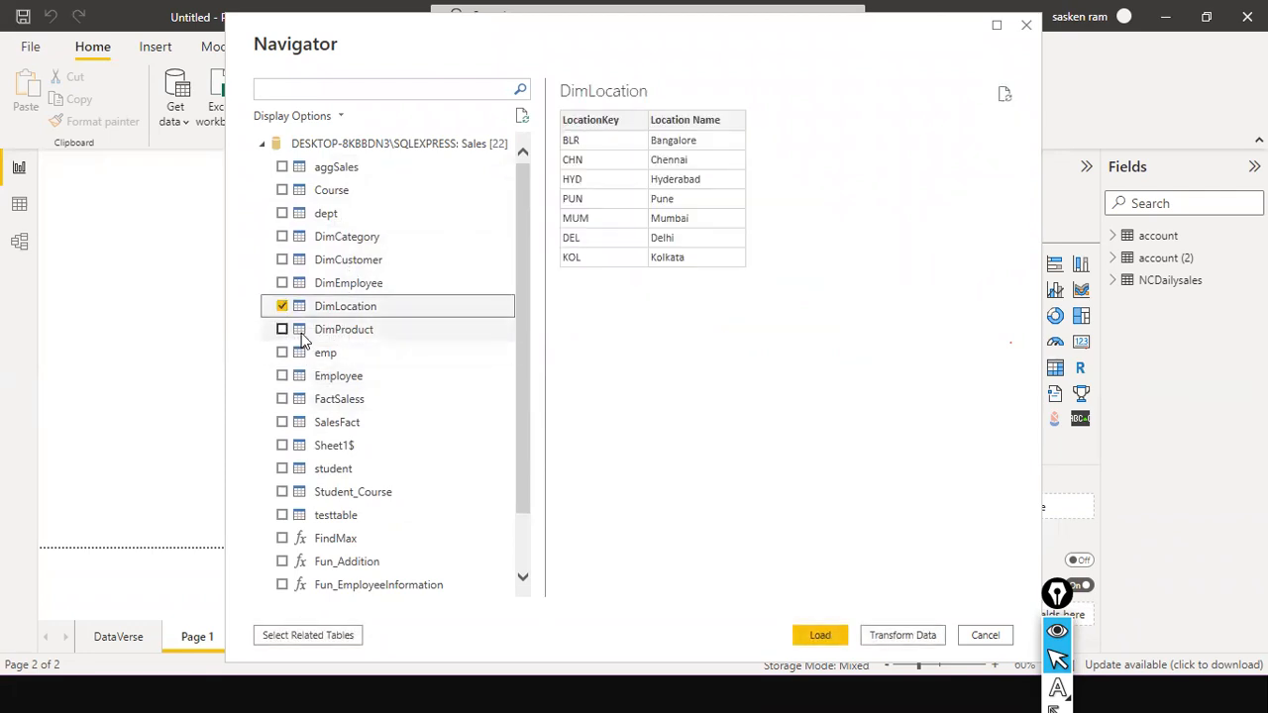
{"action": "left_click", "coordinate": [283, 422]}
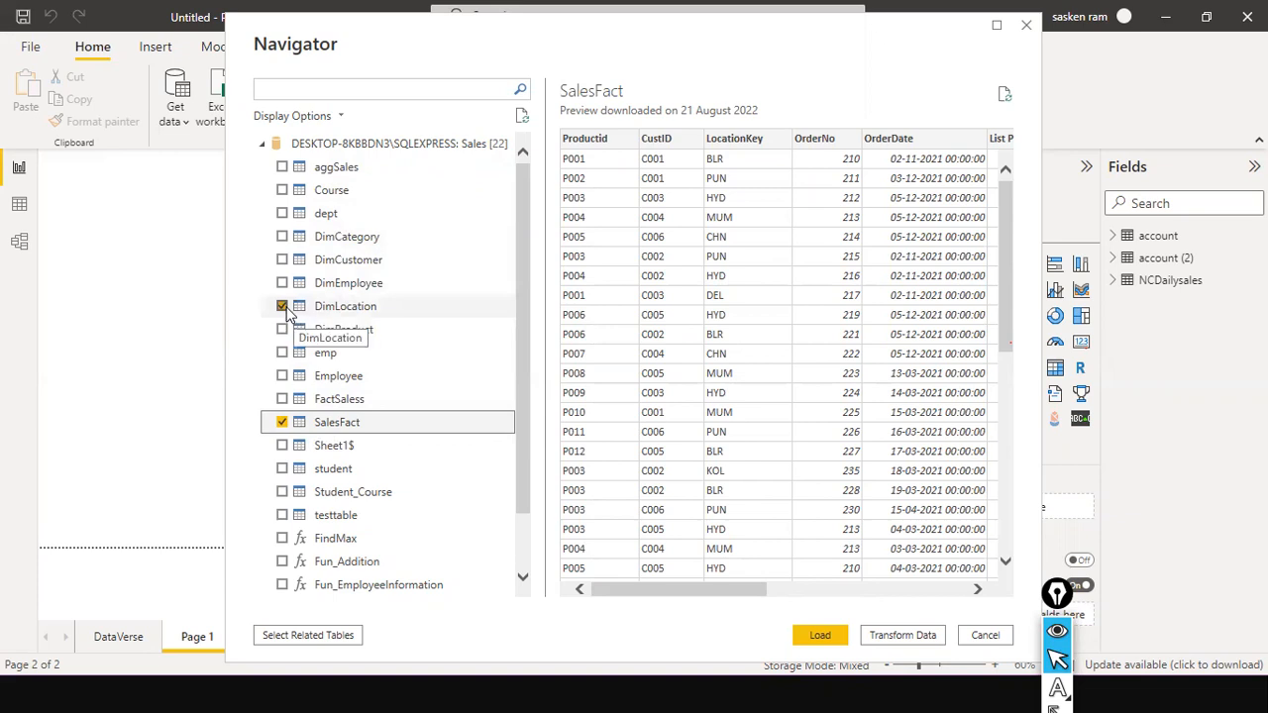
{"action": "left_click", "coordinate": [282, 423]}
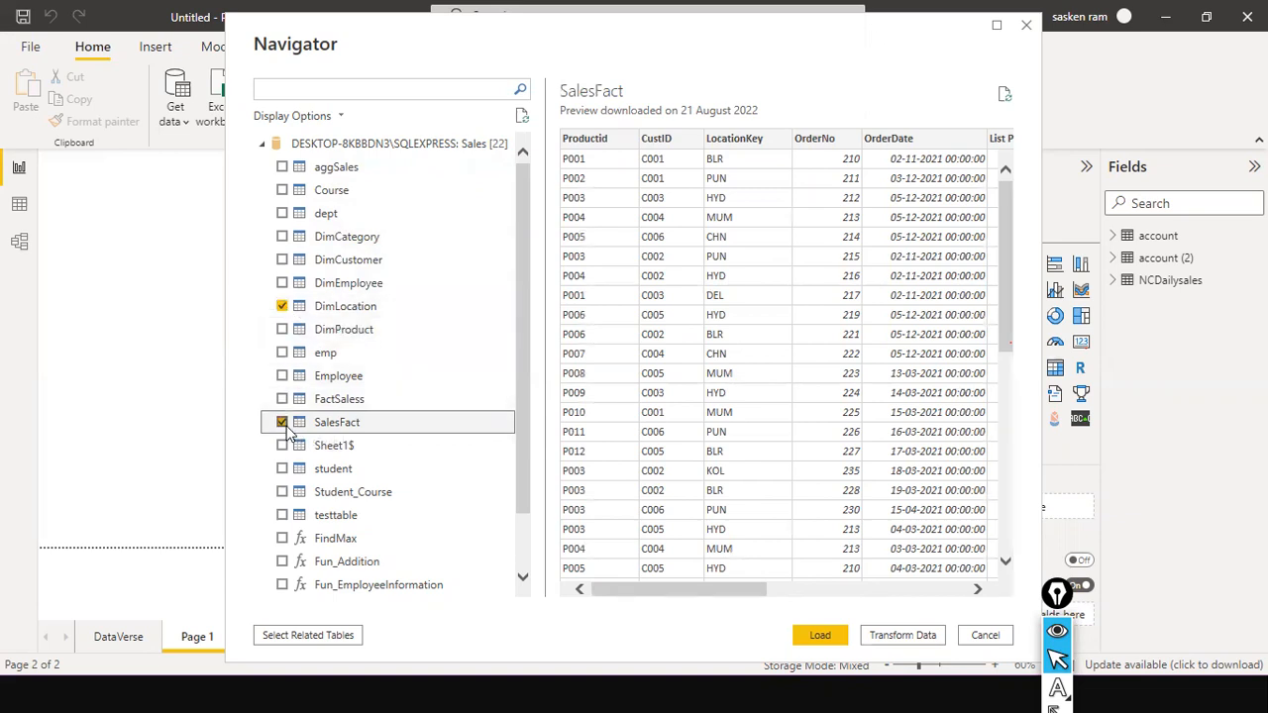
{"action": "left_click", "coordinate": [283, 237]}
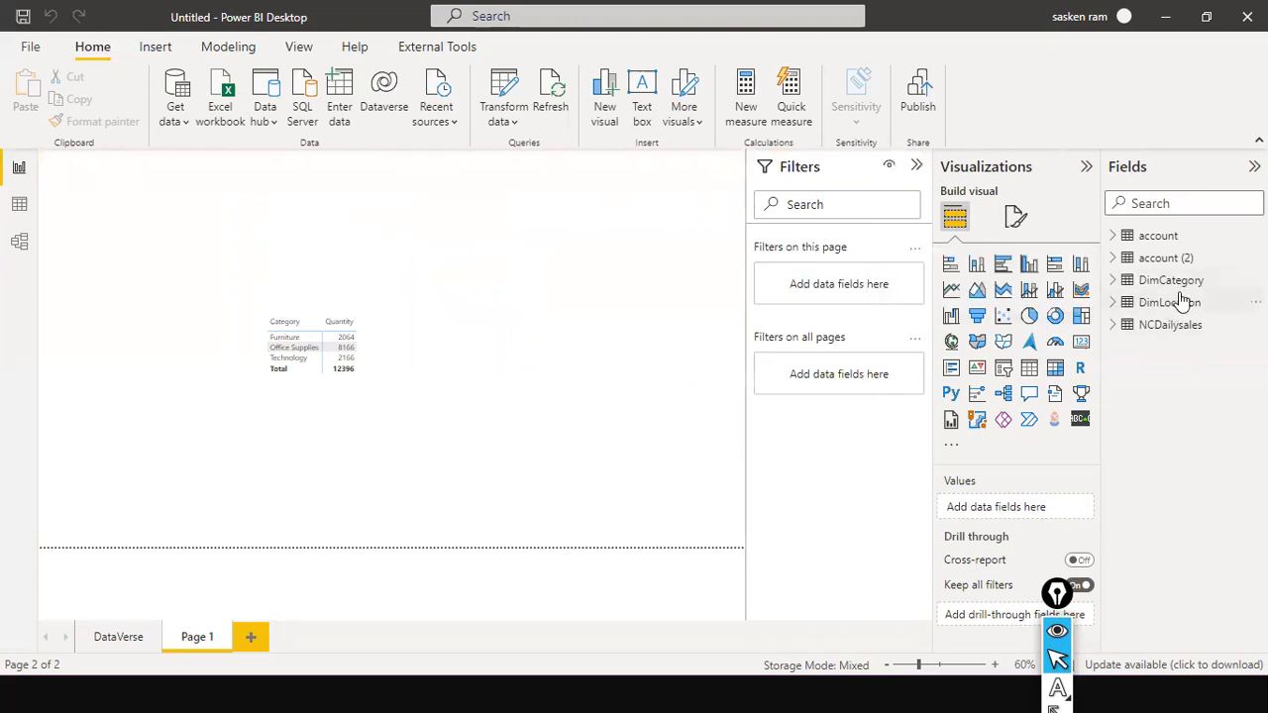
- Examine the fields and data rows of the imported DimCategory and DimLocation tables
{"action": "left_click", "coordinate": [1114, 281]}
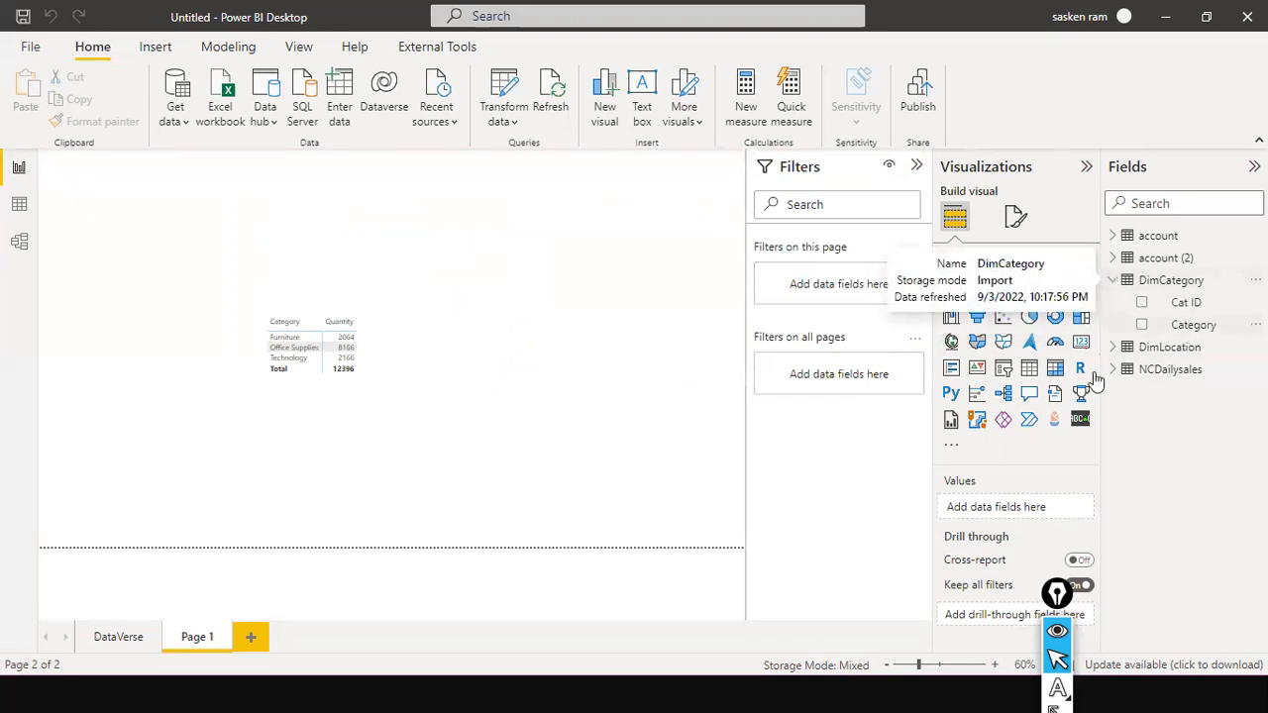
{"action": "left_click", "coordinate": [1113, 348]}
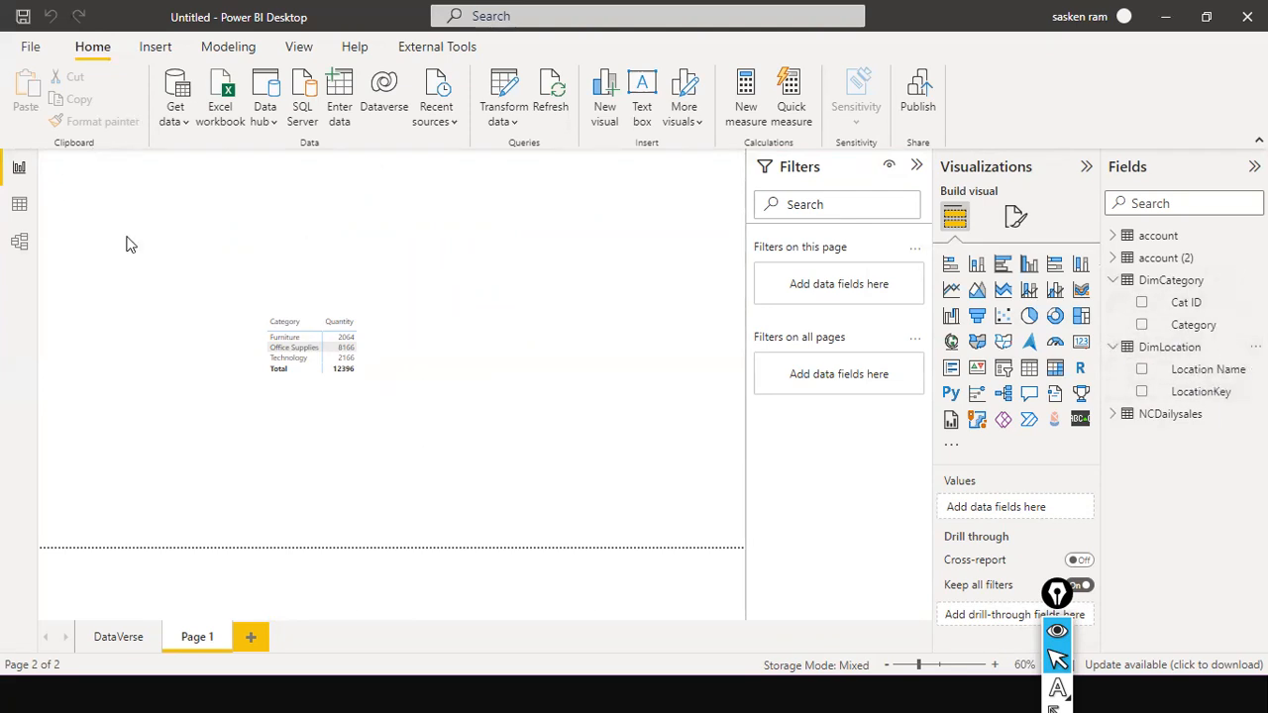
{"action": "left_click", "coordinate": [20, 206]}
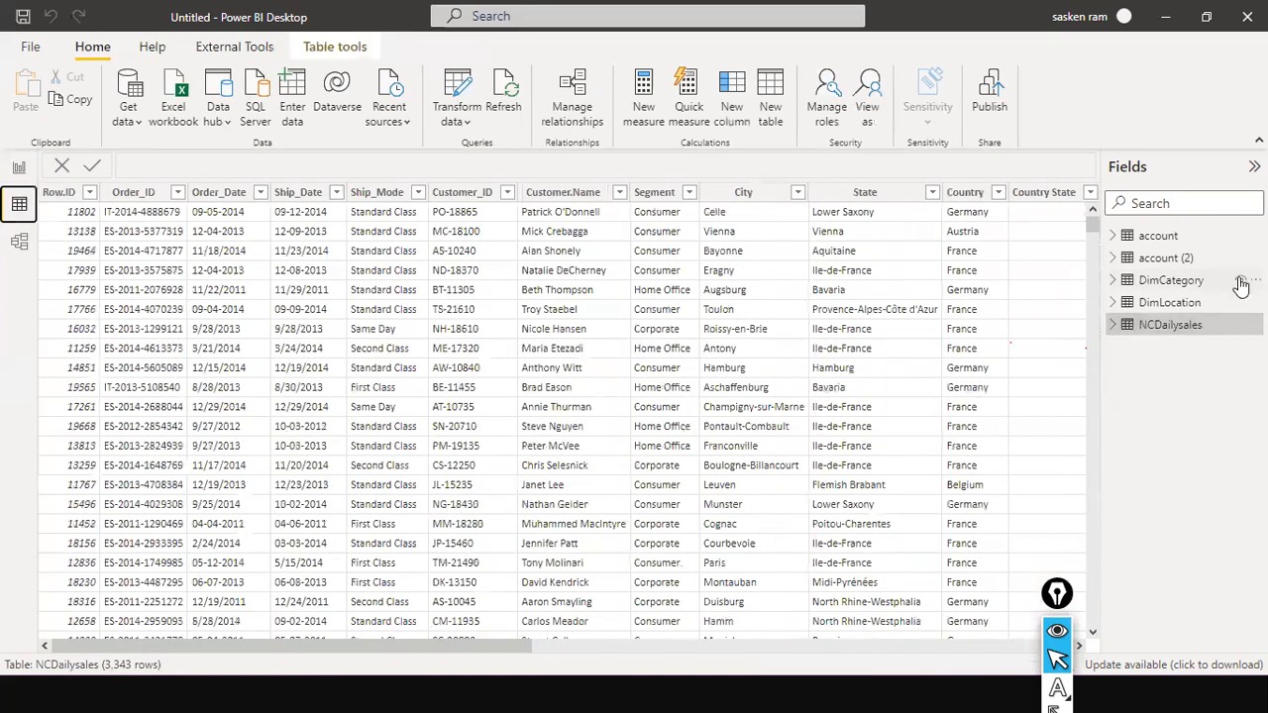
{"action": "left_click", "coordinate": [1172, 282]}
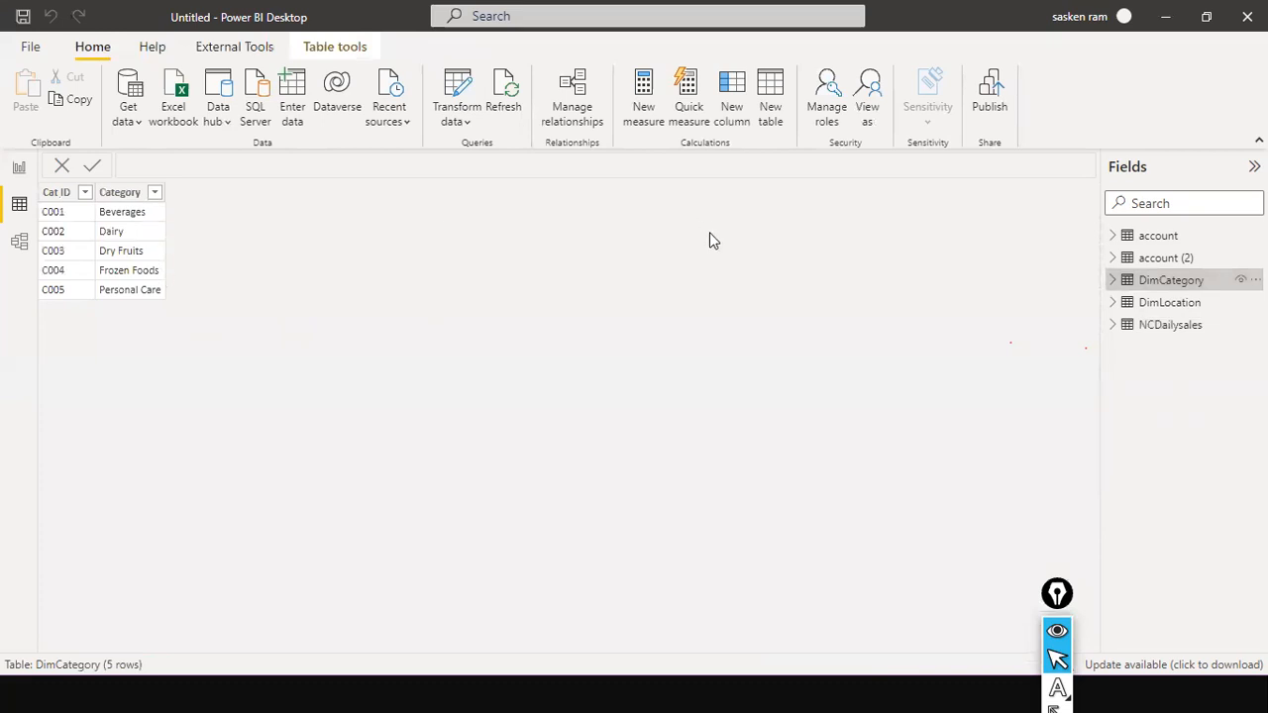
{"action": "left_click", "coordinate": [1206, 305]}
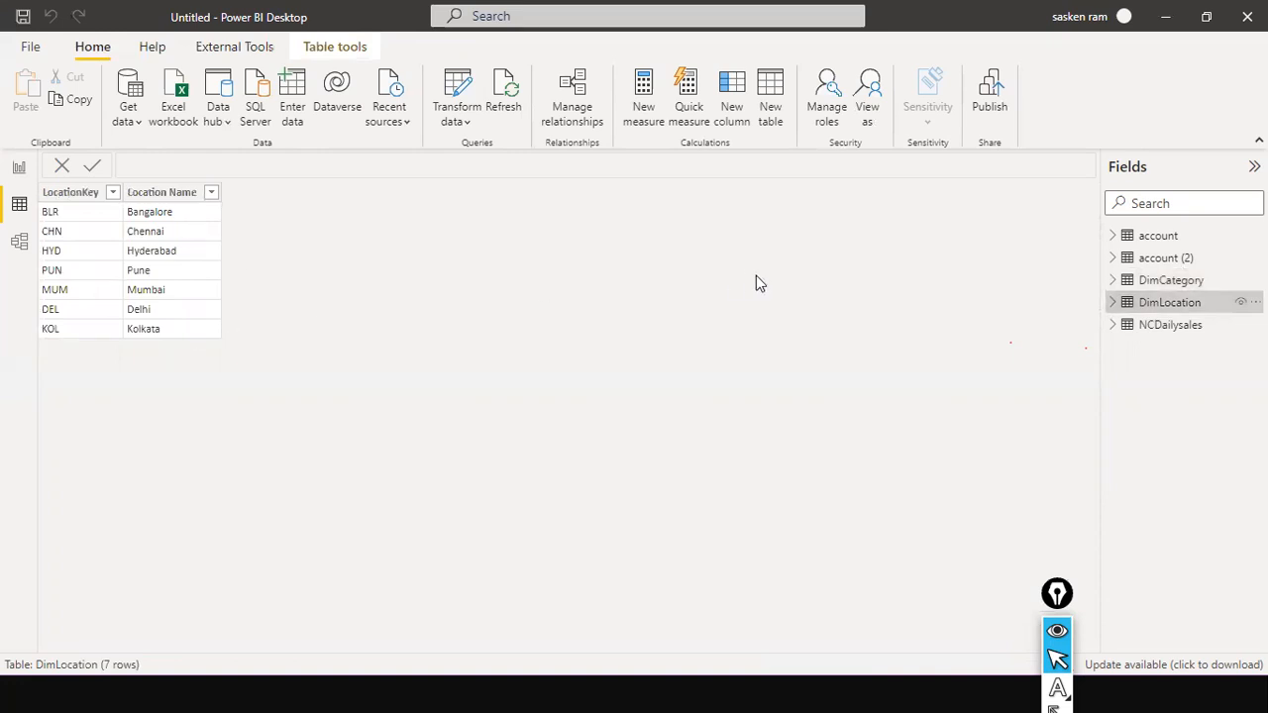
{"action": "left_click", "coordinate": [1178, 285]}
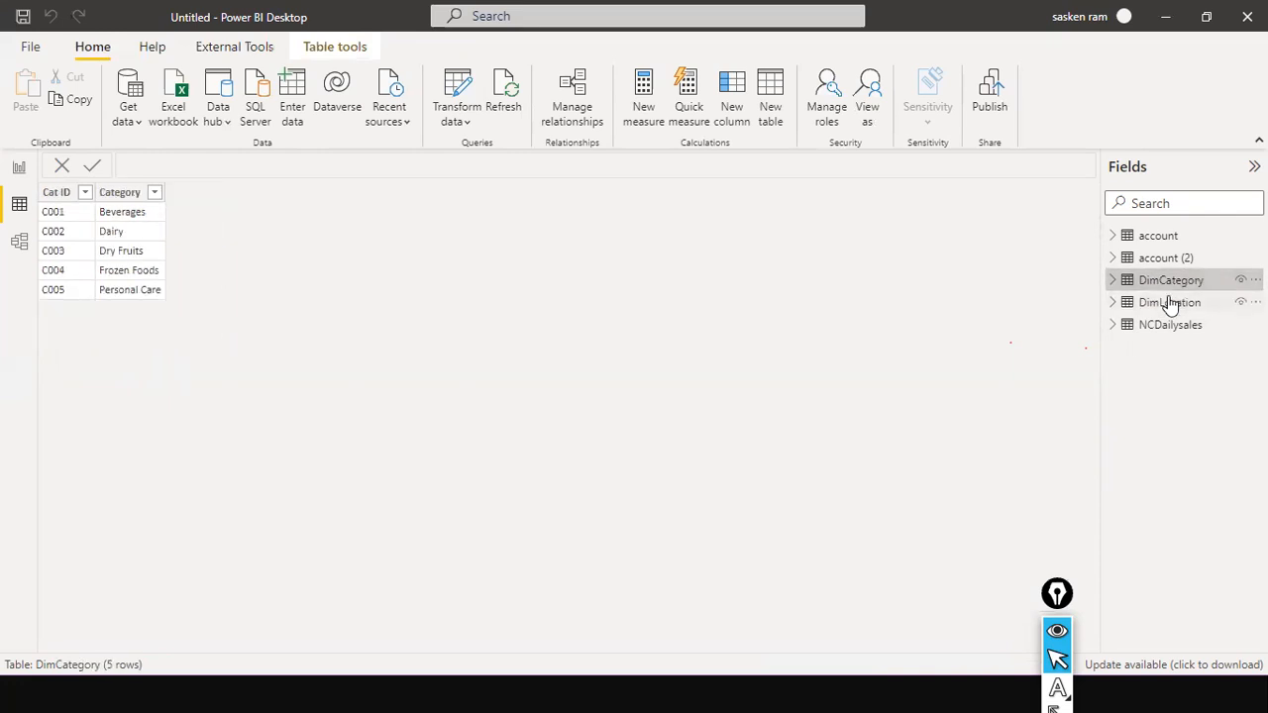
{"action": "left_click", "coordinate": [1170, 301]}
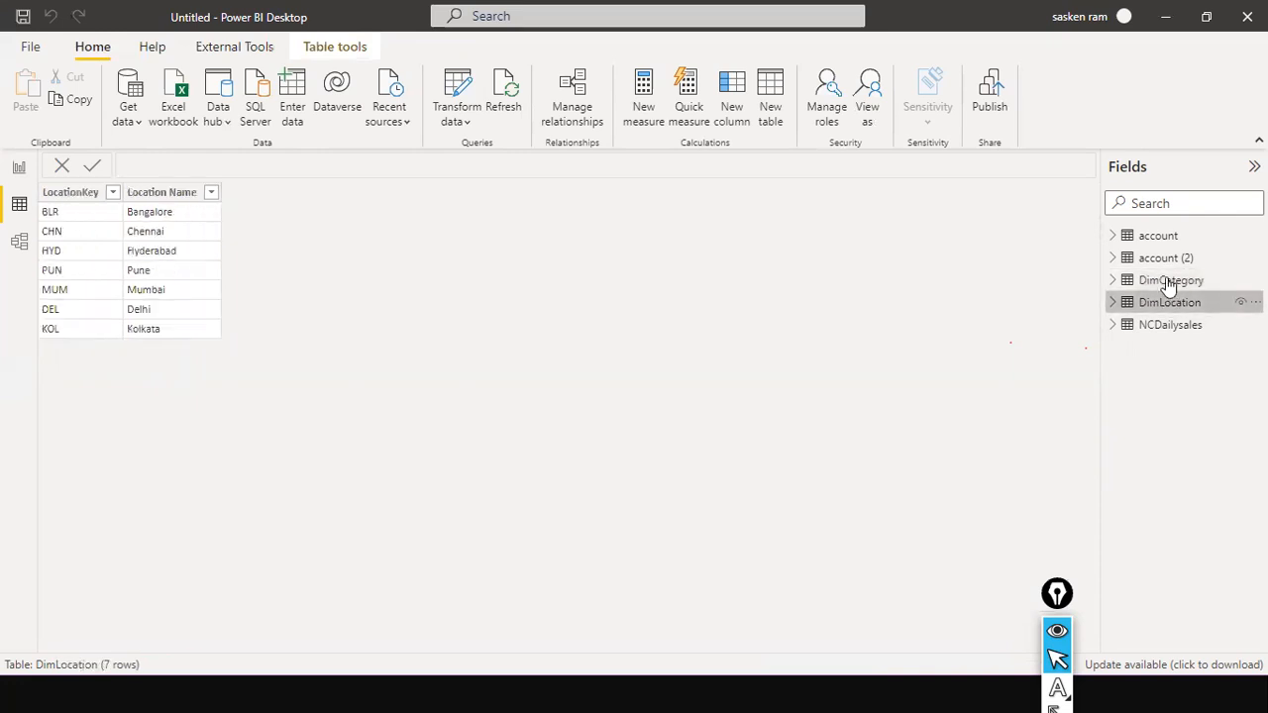
{"action": "left_click", "coordinate": [20, 169]}
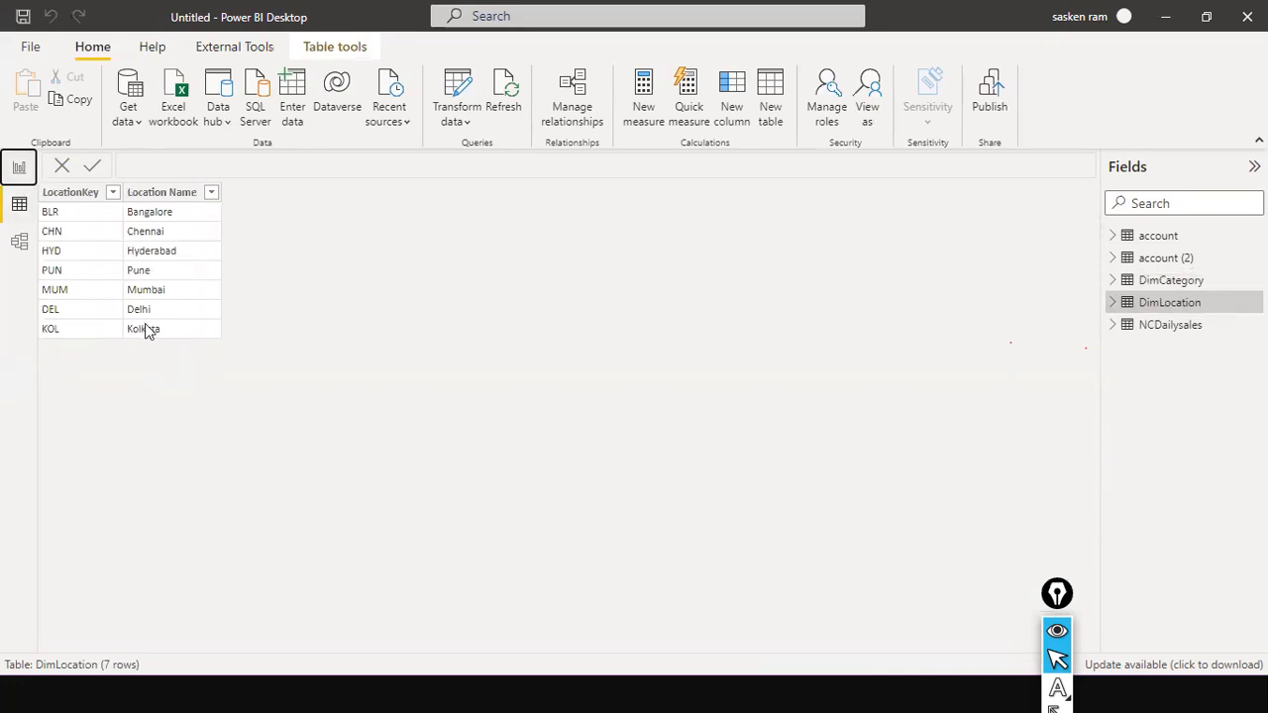
- In the model diagram, collapse the properties, move account (2) closer to account and place NCDailysales lower down
{"action": "left_click", "coordinate": [20, 245]}
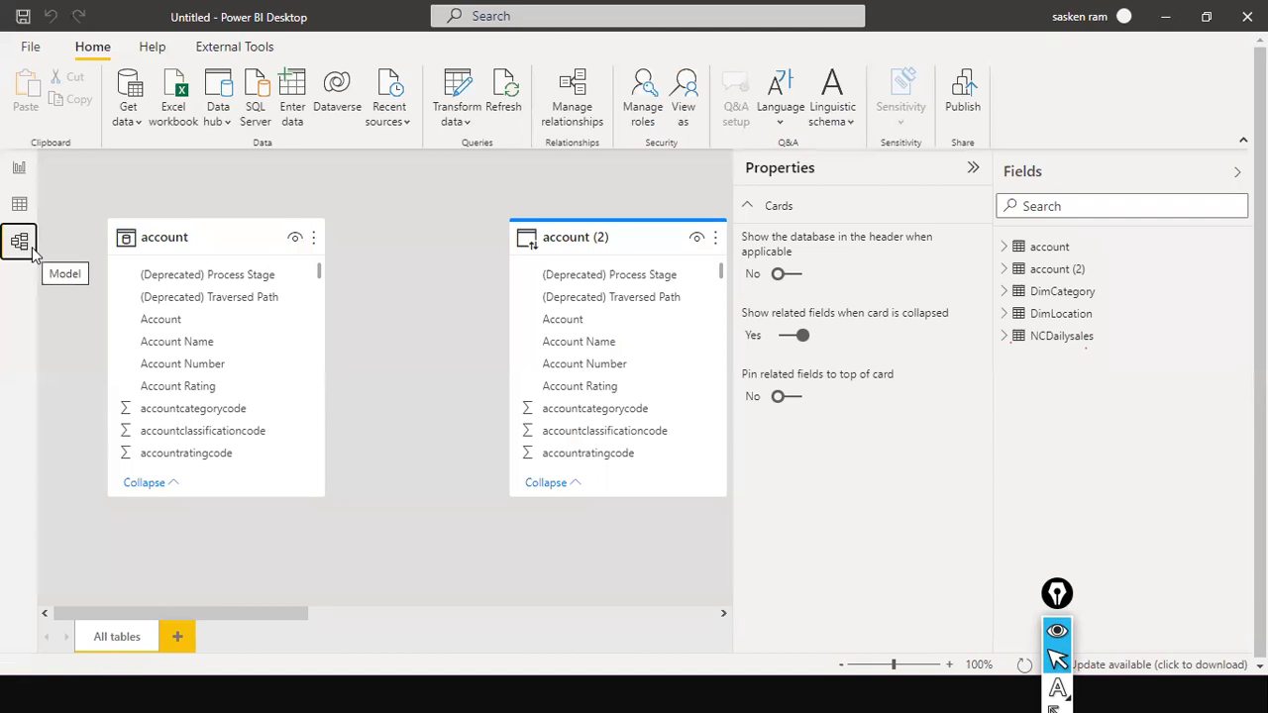
{"action": "left_click", "coordinate": [973, 167]}
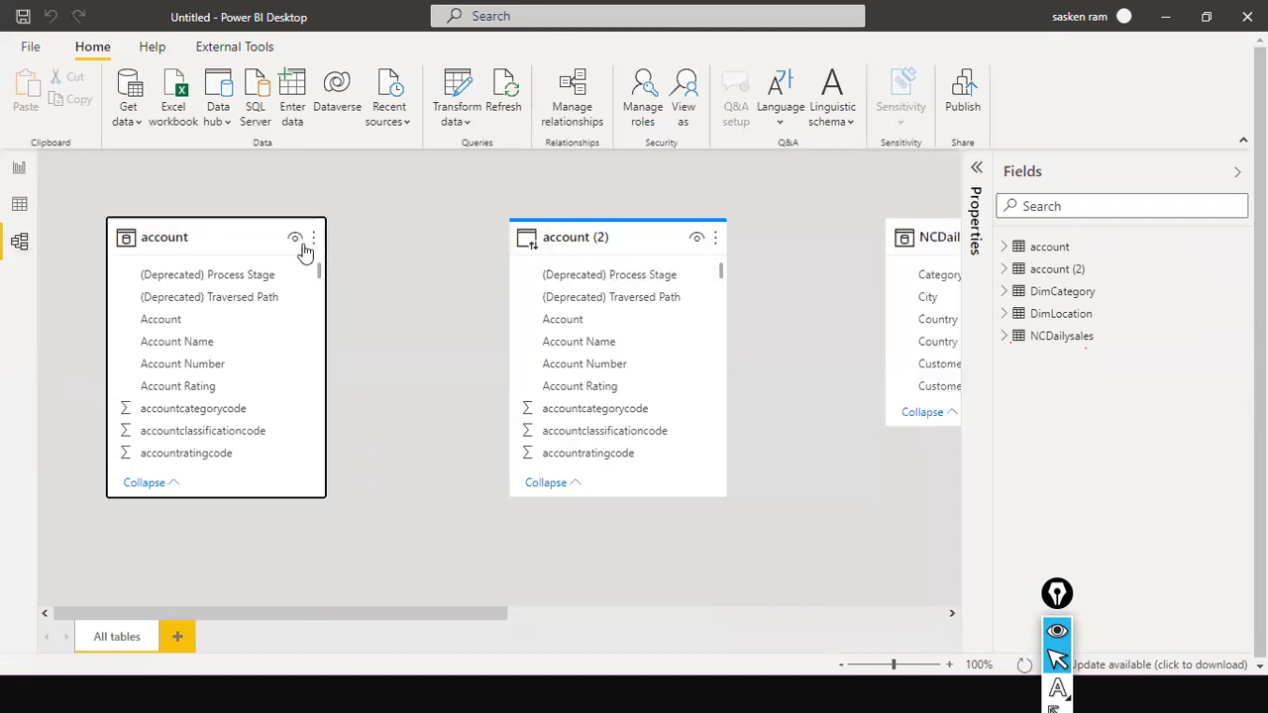
{"action": "left_click_drag", "start_coordinate": [634, 236], "coordinate": [475, 233]}
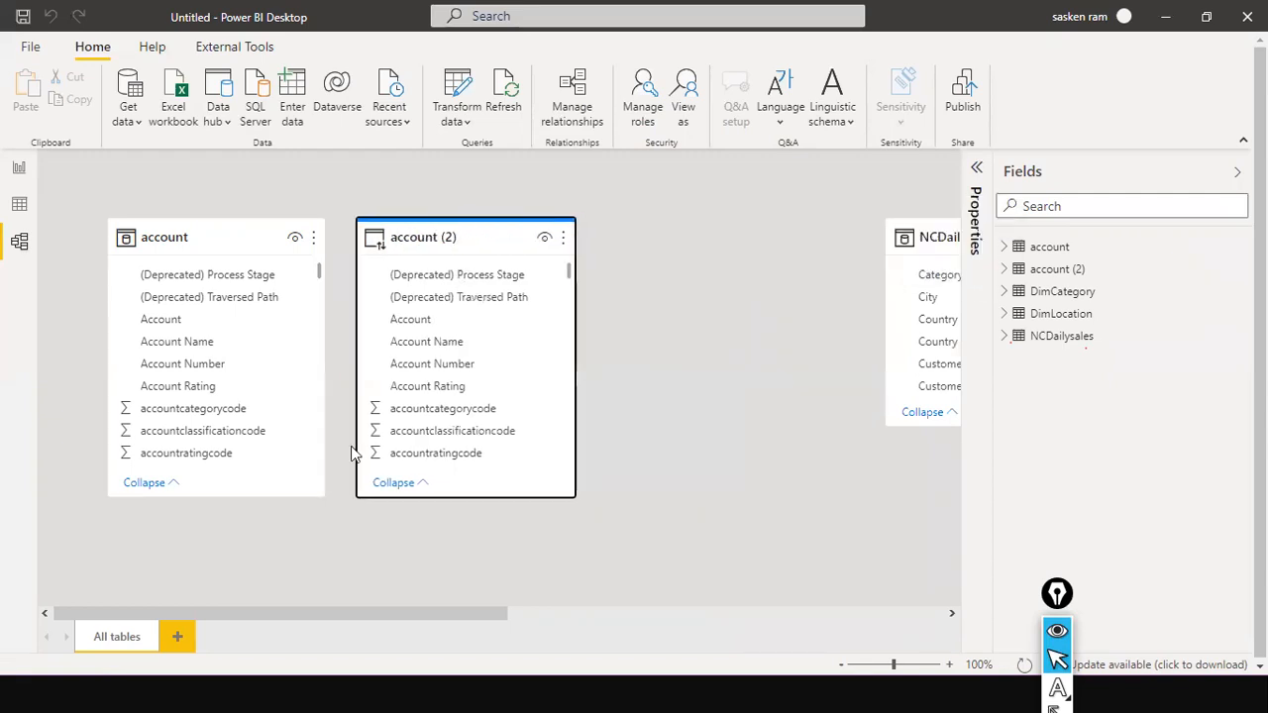
{"action": "left_click_drag", "start_coordinate": [296, 613], "coordinate": [726, 541]}
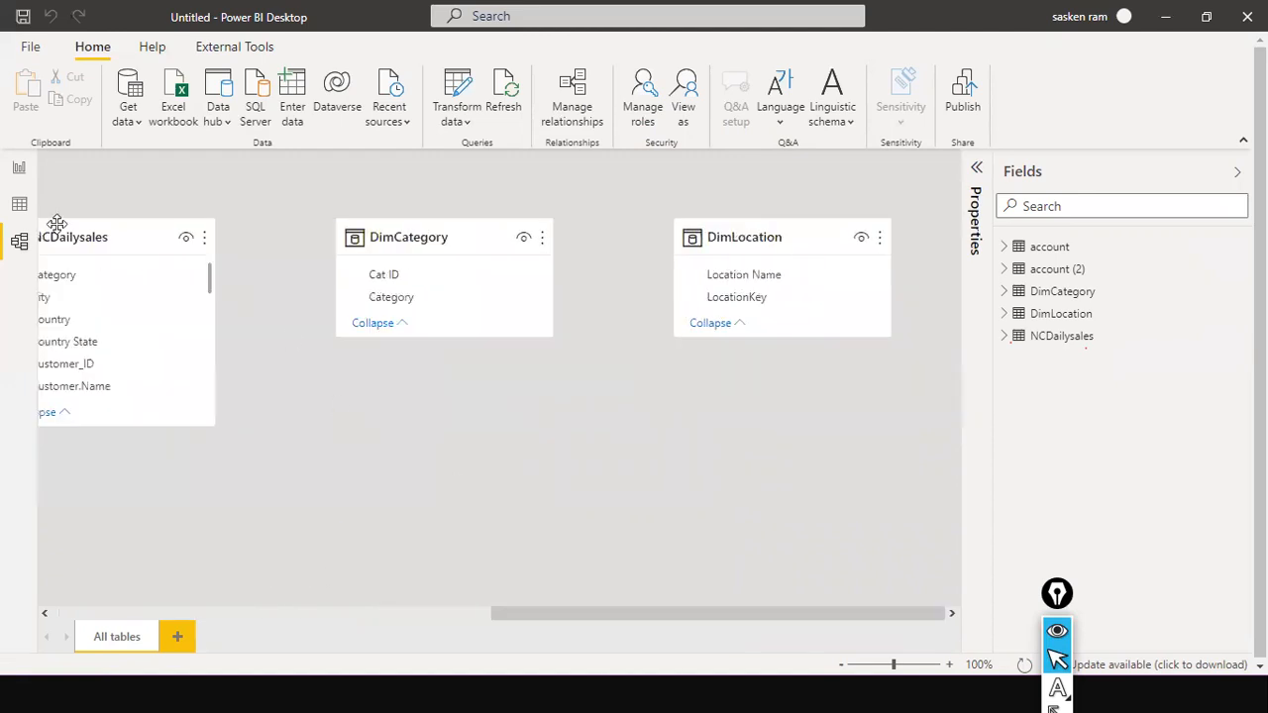
{"action": "left_click_drag", "start_coordinate": [70, 235], "coordinate": [8, 535]}
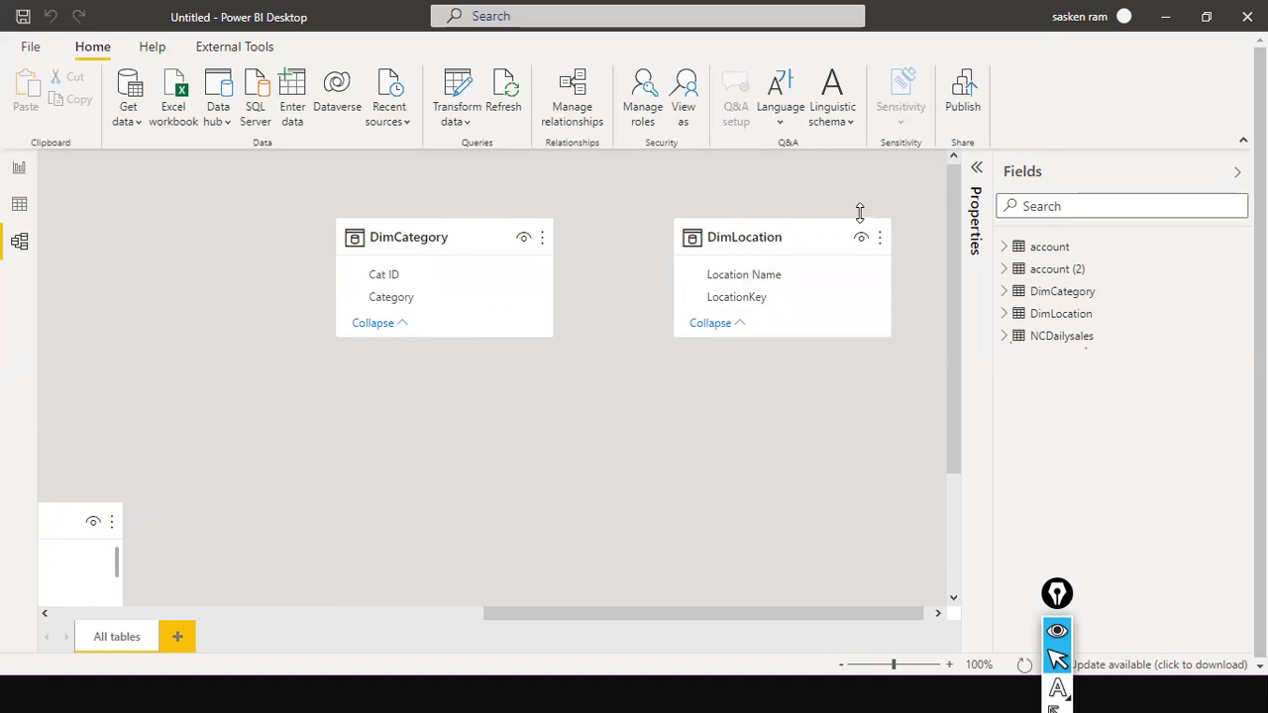
- Connect from the report view to the Sales database on SQL Server DESKTOP-8KBBDN3\SQLEXPRESS in DirectQuery mode
{"action": "left_click", "coordinate": [24, 172]}
{"action": "left_click", "coordinate": [174, 120]}
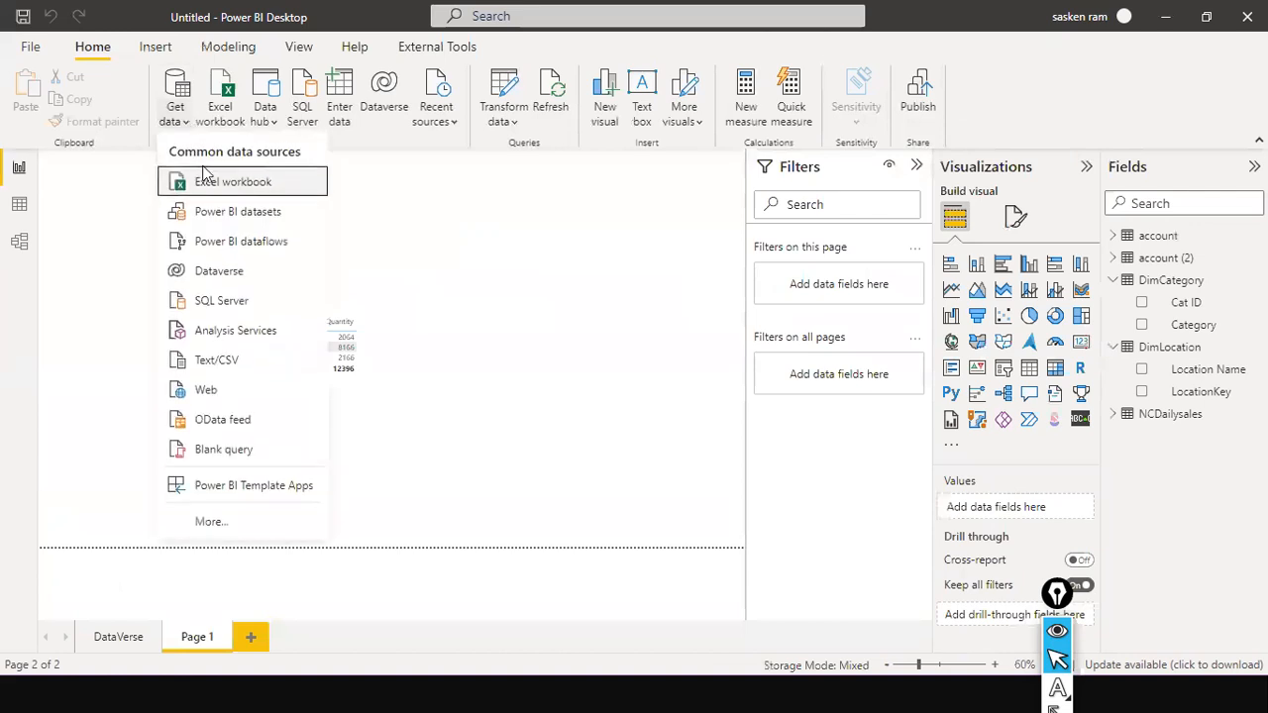
{"action": "left_click", "coordinate": [267, 301]}
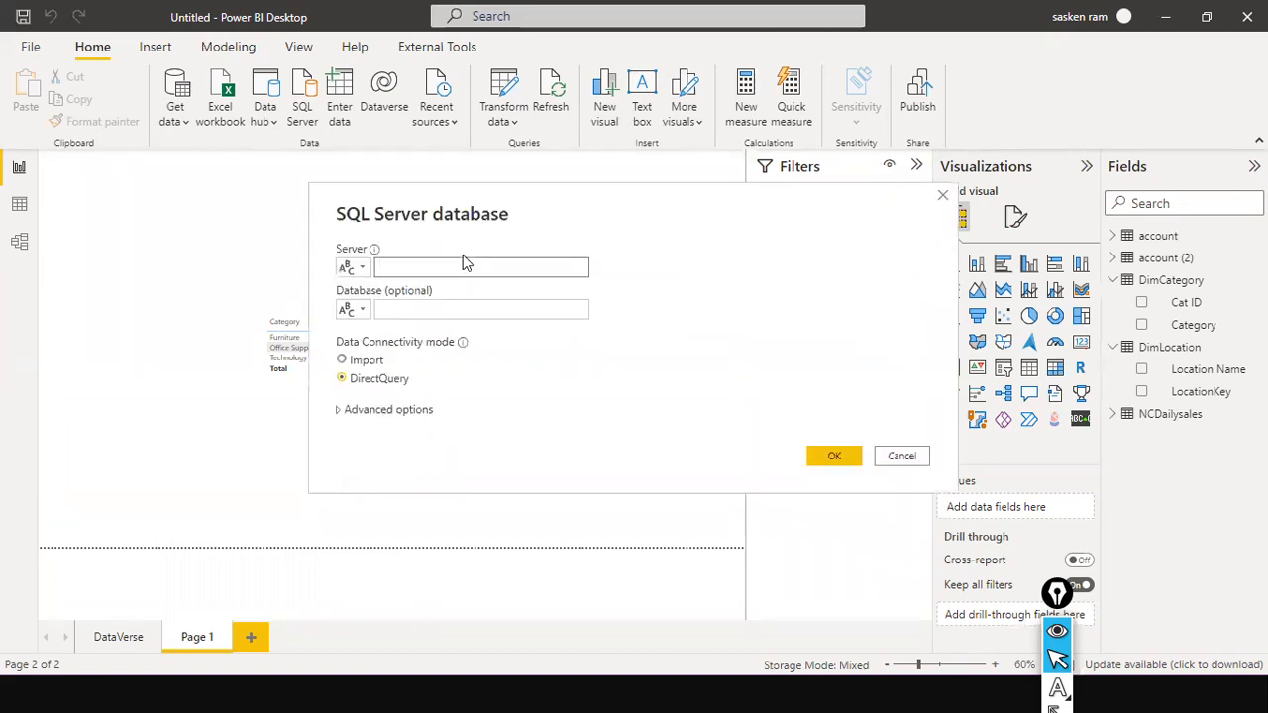
{"action": "type", "text": "DESKTOP-8KBBDN3\\SQLEXPRESS"}
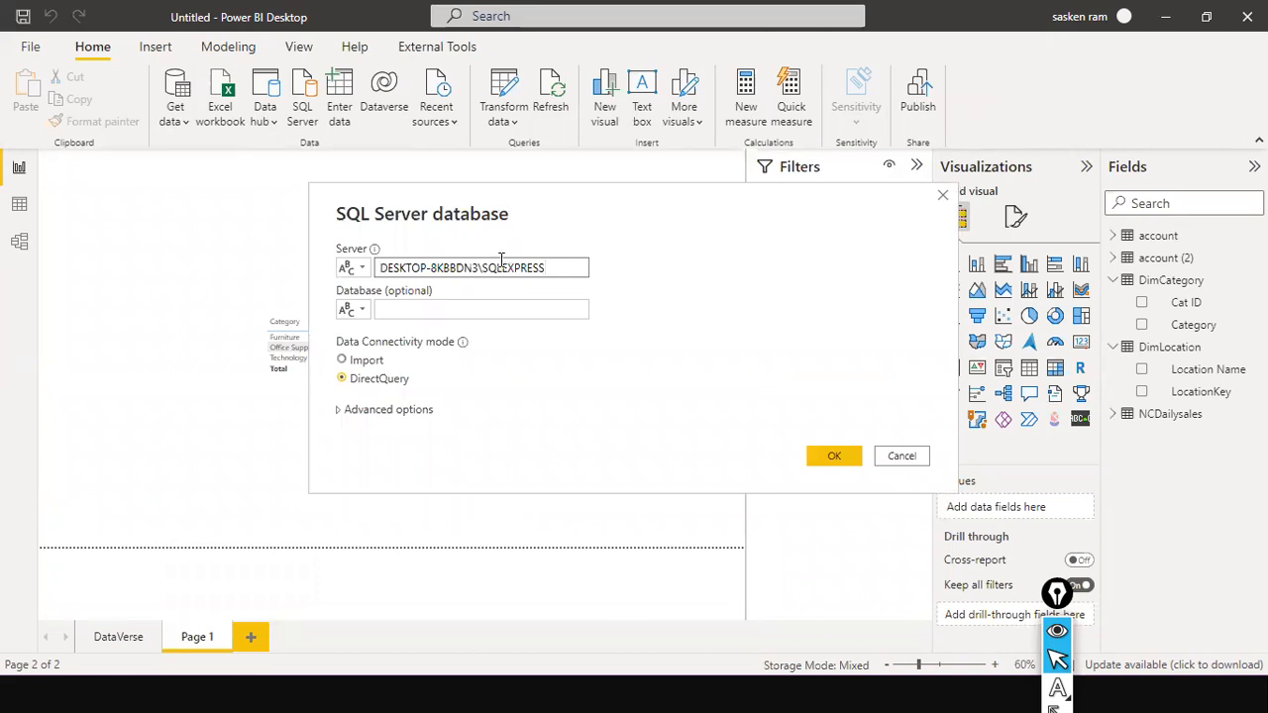
{"action": "left_click", "coordinate": [453, 312]}
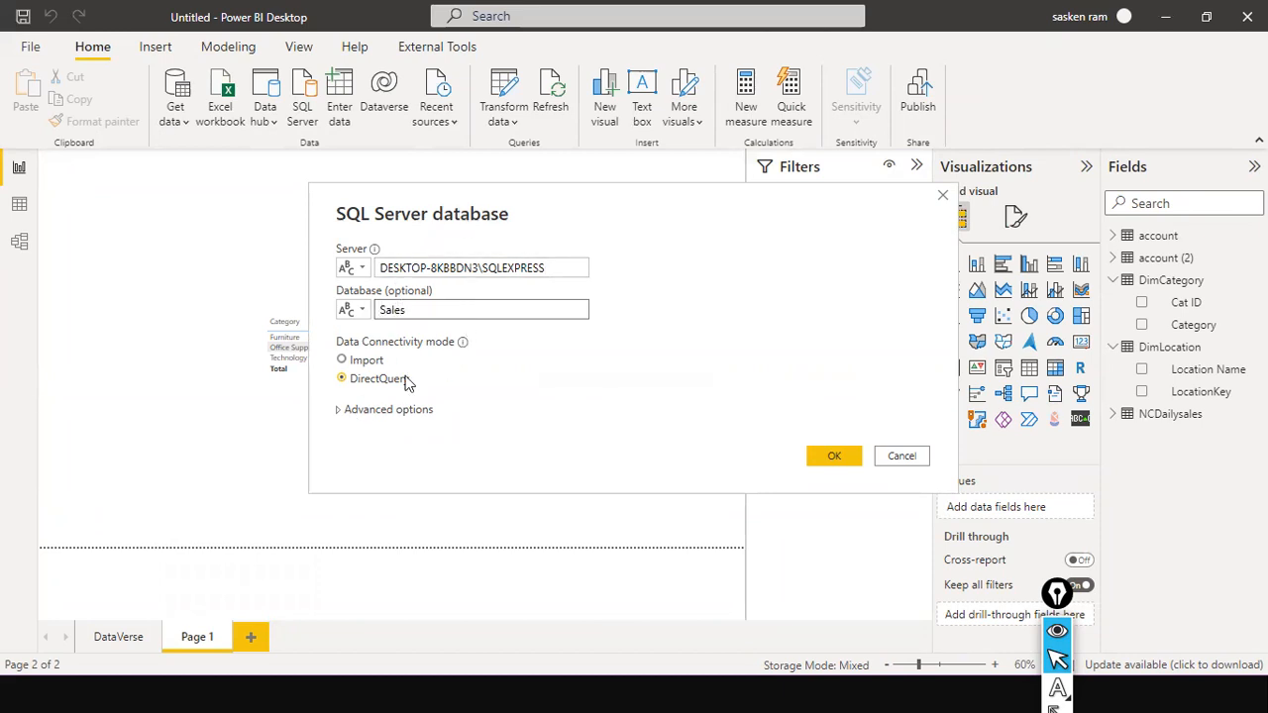
{"action": "left_click", "coordinate": [840, 458]}
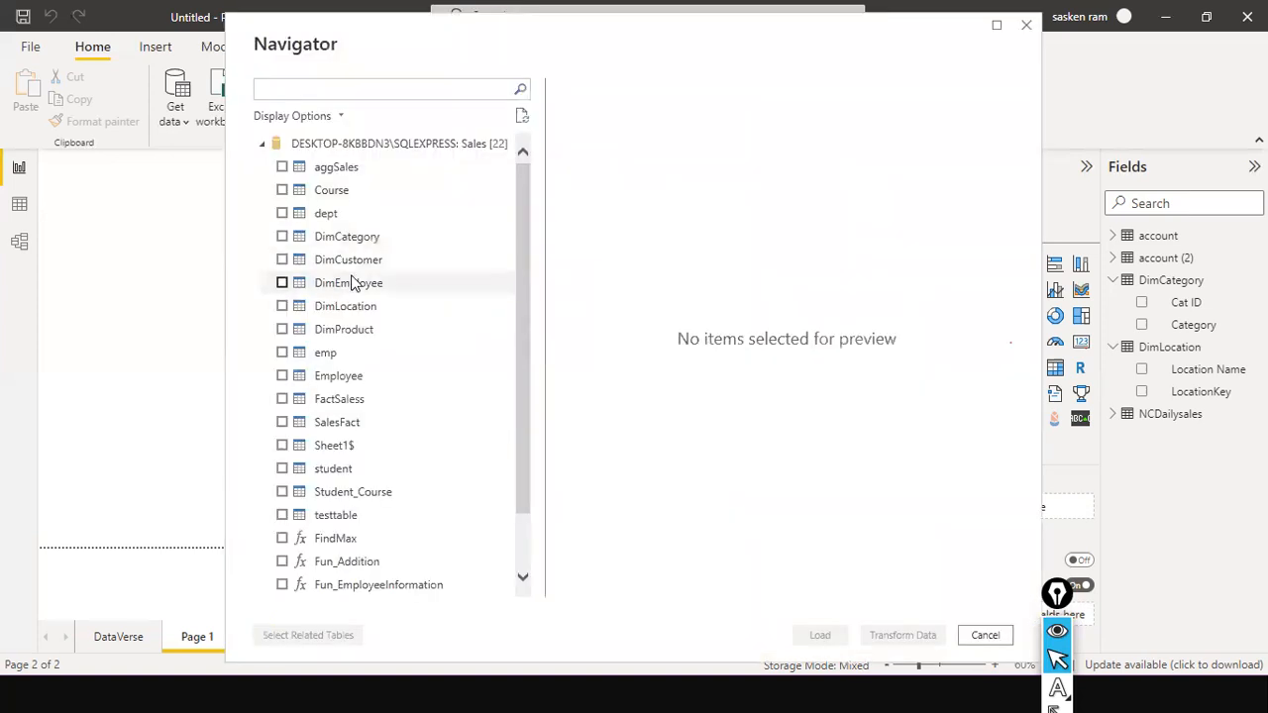
- Load the SalesFact table from the Sales database and collapse the DimLocation and DimCategory field lists
{"action": "scroll", "coordinate": [426, 220], "scroll_direction": "down", "scroll_amount": 1}
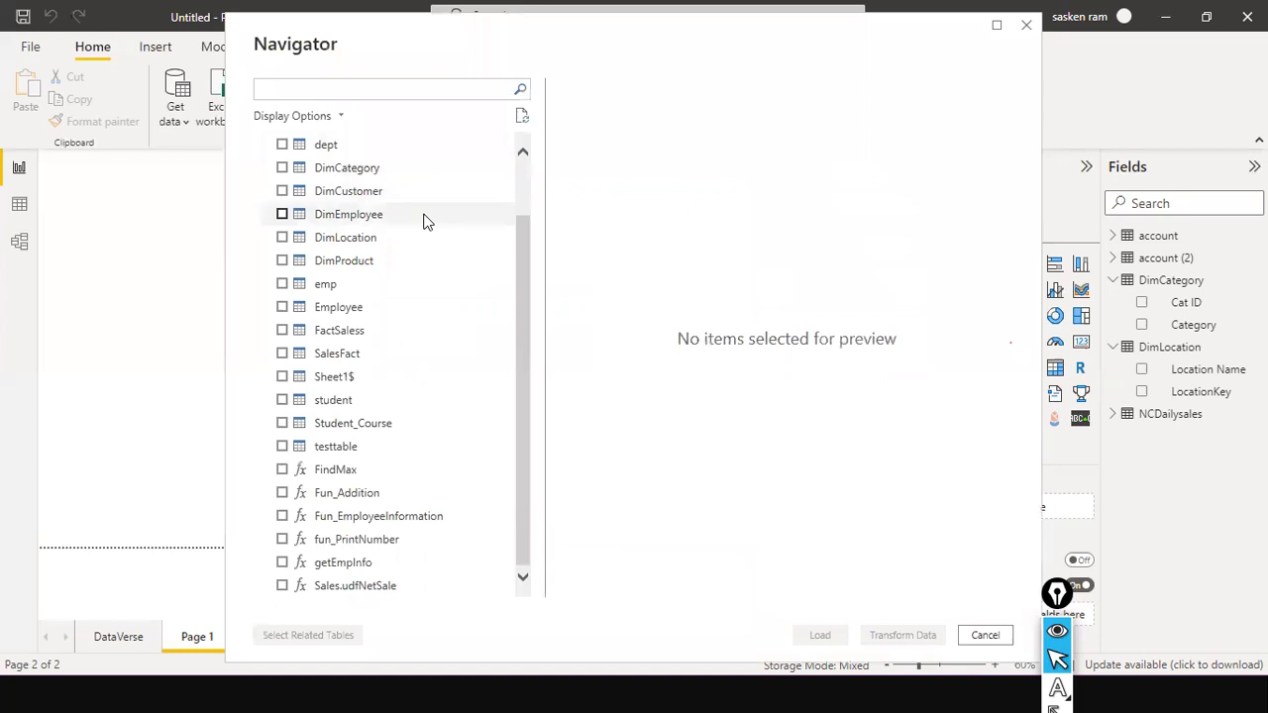
{"action": "scroll", "coordinate": [426, 220], "scroll_direction": "up", "scroll_amount": 1}
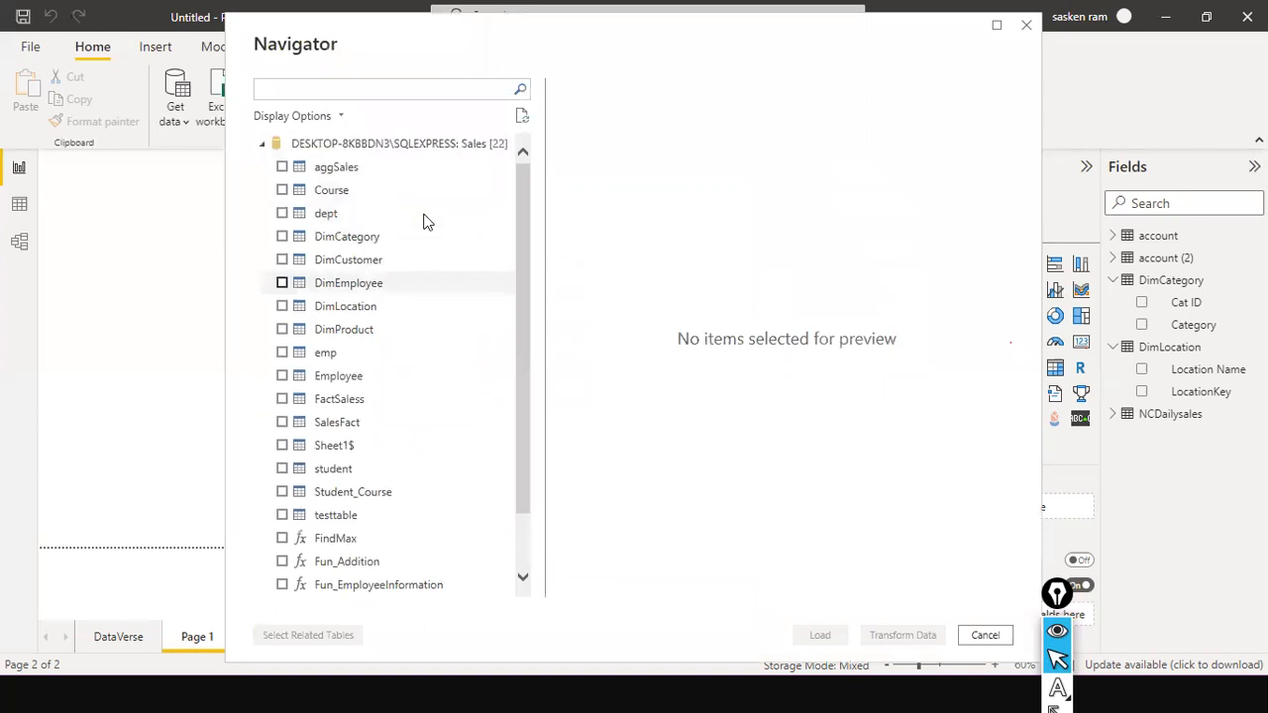
{"action": "scroll", "coordinate": [424, 220], "scroll_direction": "down", "scroll_amount": 1}
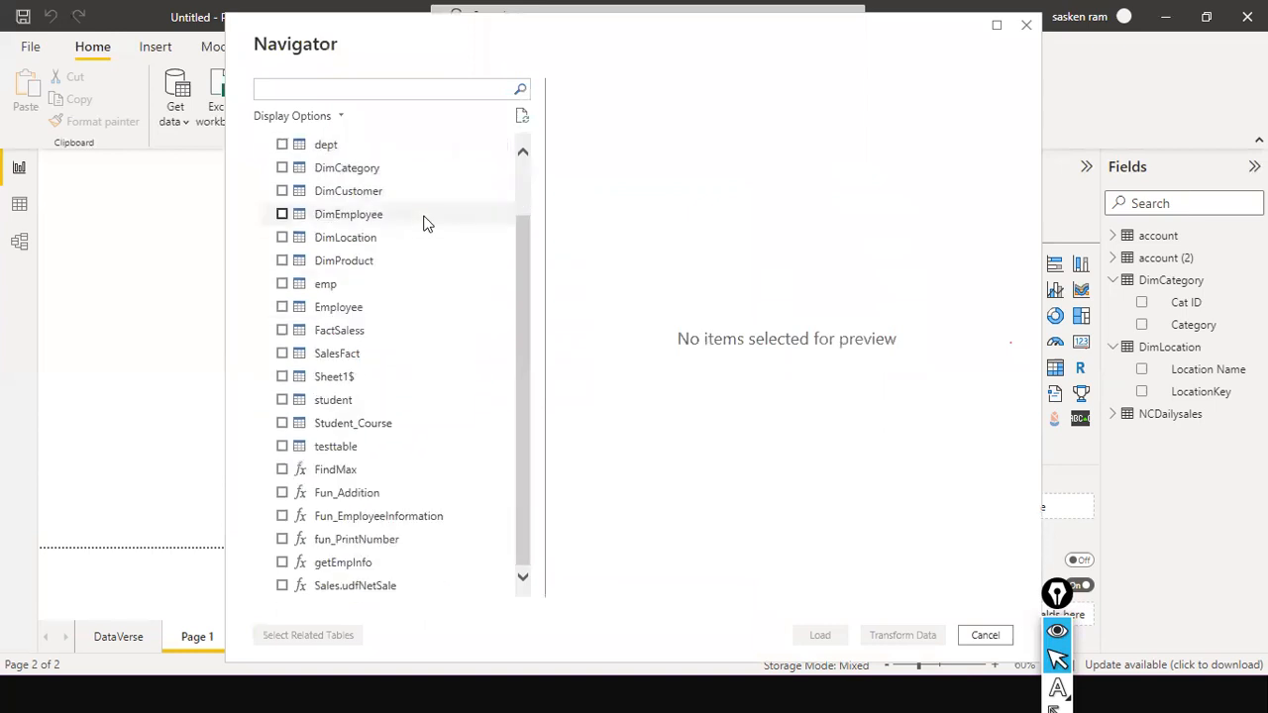
{"action": "left_click", "coordinate": [282, 354]}
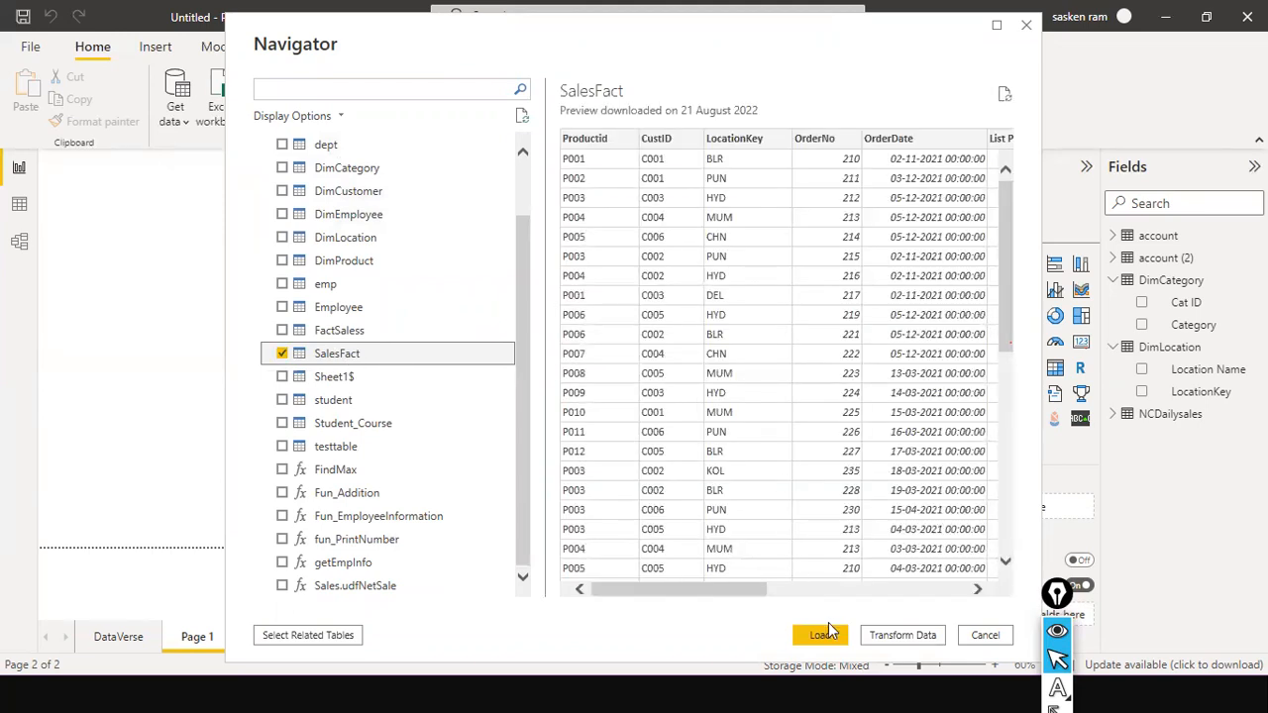
{"action": "left_click", "coordinate": [822, 636]}
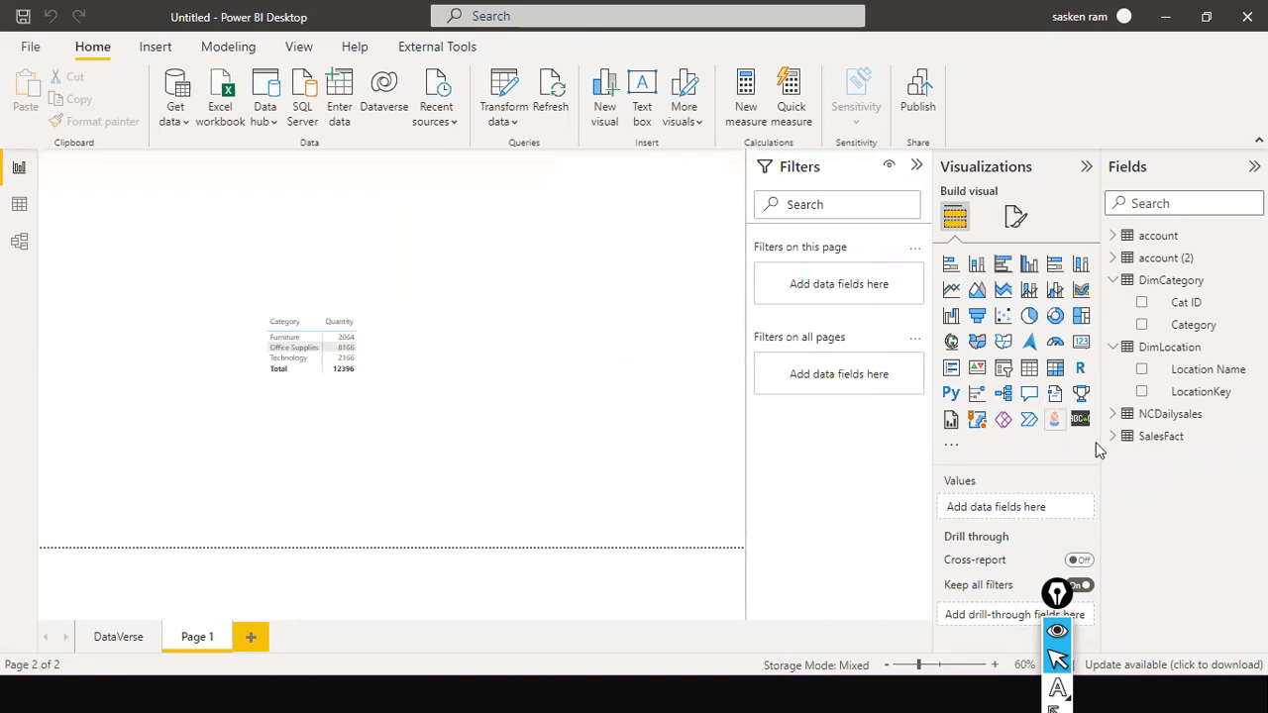
{"action": "left_click", "coordinate": [1113, 347]}
{"action": "left_click", "coordinate": [1113, 281]}
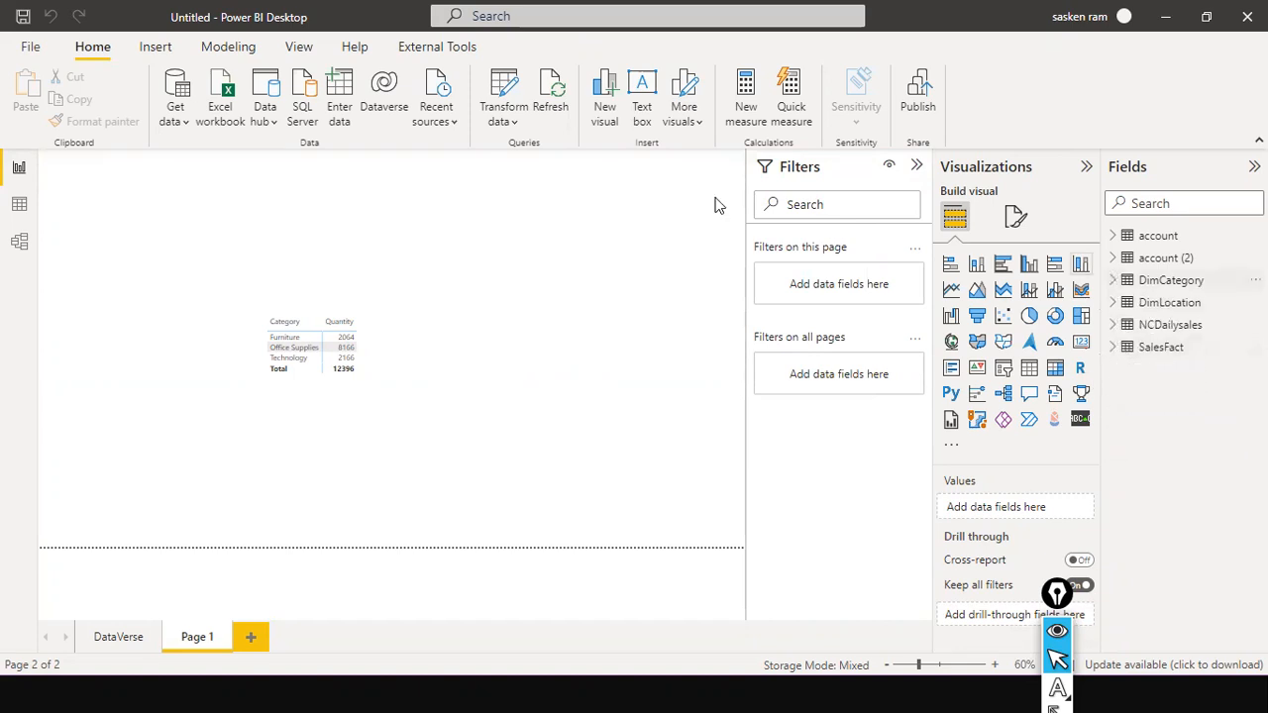
- In the model diagram, place SalesFact below and between DimCategory and DimLocation, spreading those two tables farther apart
{"action": "left_click", "coordinate": [19, 241]}
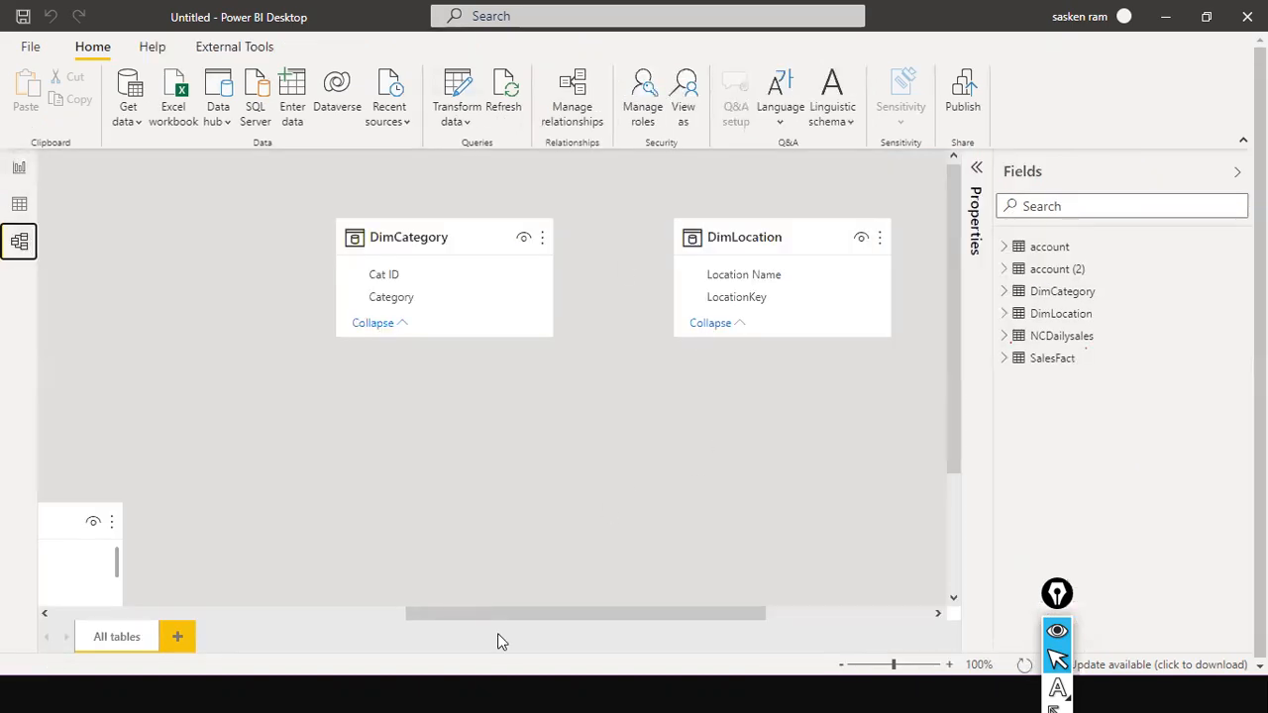
{"action": "left_click_drag", "start_coordinate": [472, 614], "coordinate": [666, 587]}
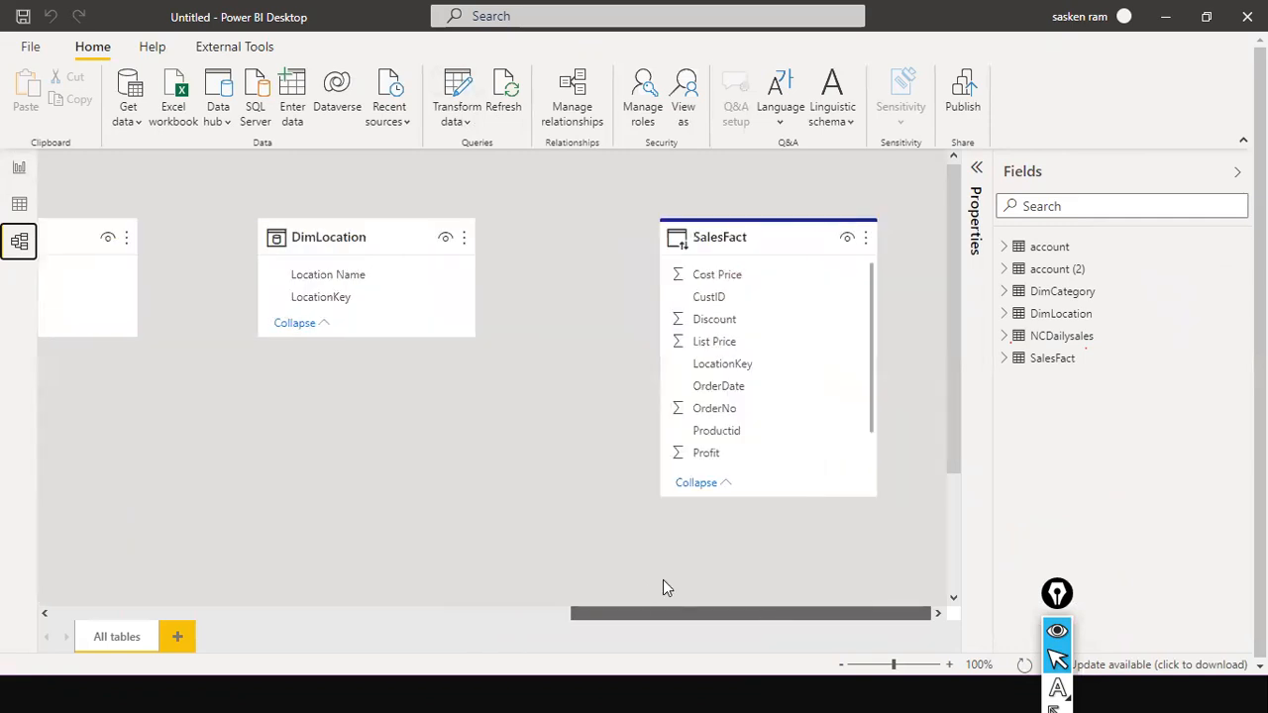
{"action": "scroll", "coordinate": [597, 585], "scroll_direction": "left", "scroll_amount": 2}
{"action": "left_click_drag", "start_coordinate": [862, 245], "coordinate": [580, 343]}
{"action": "left_click_drag", "start_coordinate": [418, 265], "coordinate": [346, 178]}
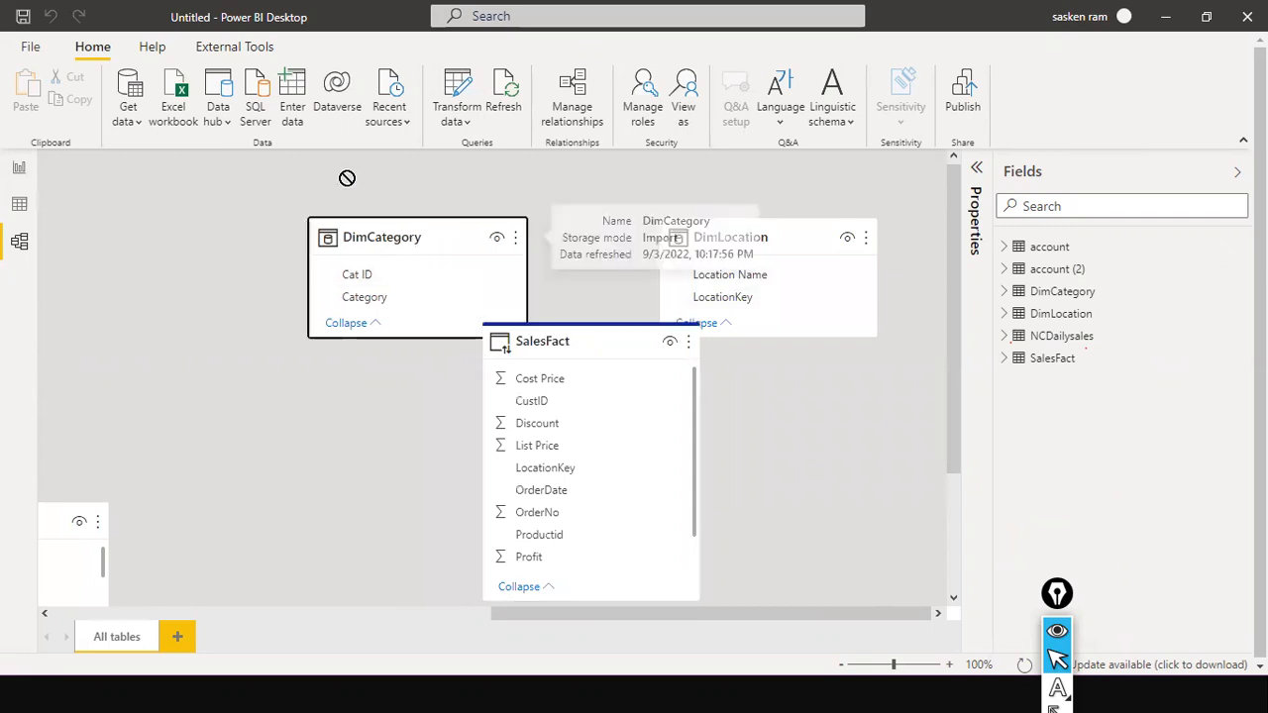
{"action": "left_click_drag", "start_coordinate": [755, 226], "coordinate": [821, 170]}
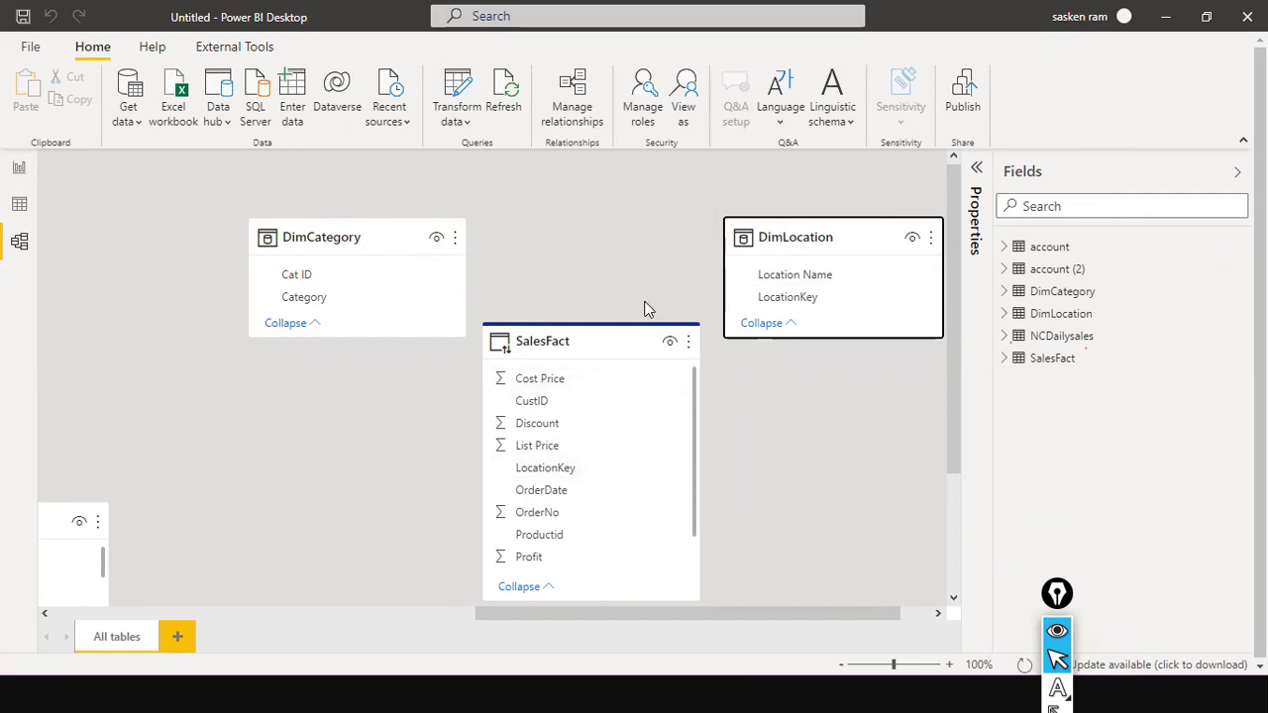
- Annotate the model diagram with red arrows pointing at SalesFact, DimCategory and DimLocation
{"action": "left_click_drag", "start_coordinate": [616, 193], "coordinate": [615, 302]}
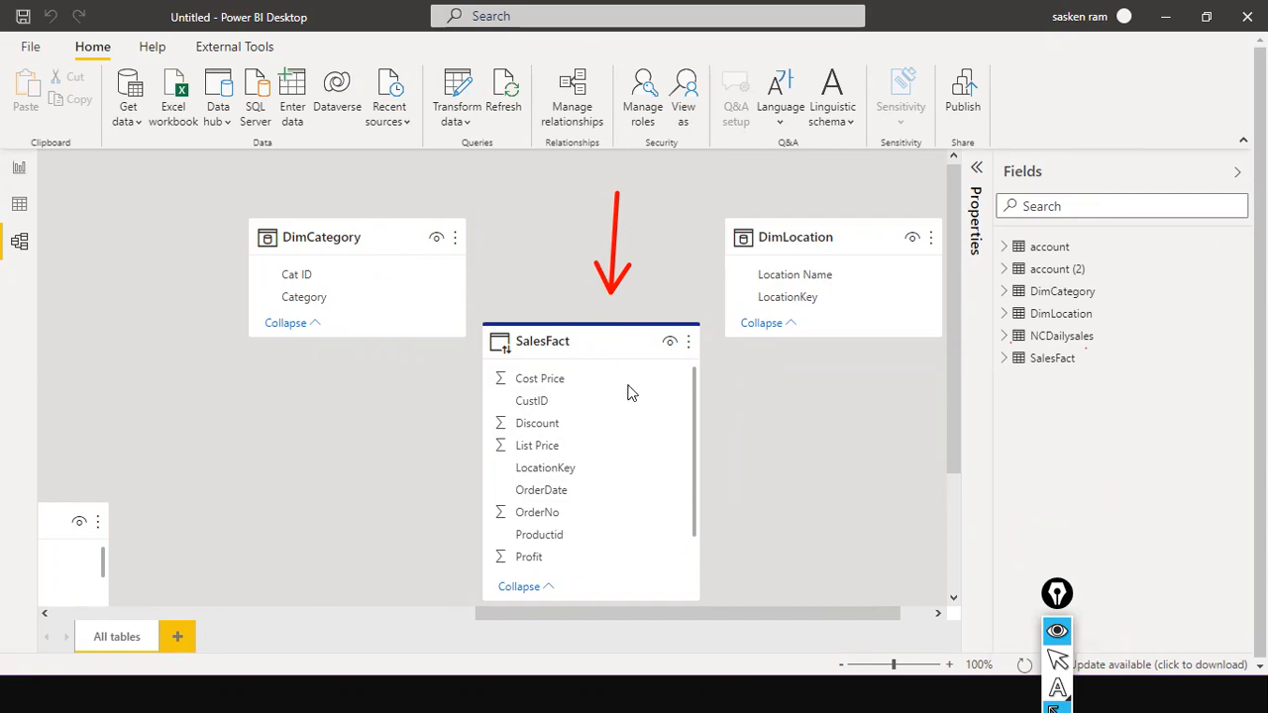
{"action": "left_click_drag", "start_coordinate": [222, 167], "coordinate": [249, 199]}
{"action": "left_click_drag", "start_coordinate": [902, 147], "coordinate": [874, 216]}
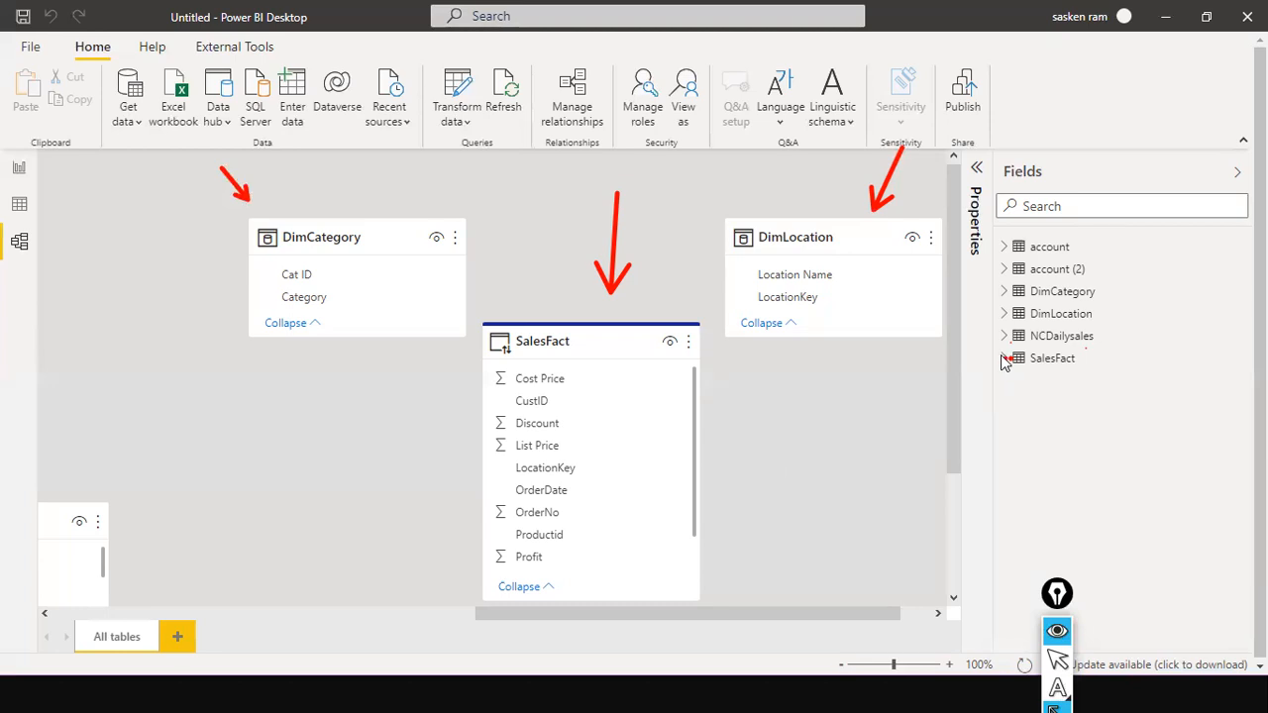
{"action": "key", "text": "ctrl+shift+2"}
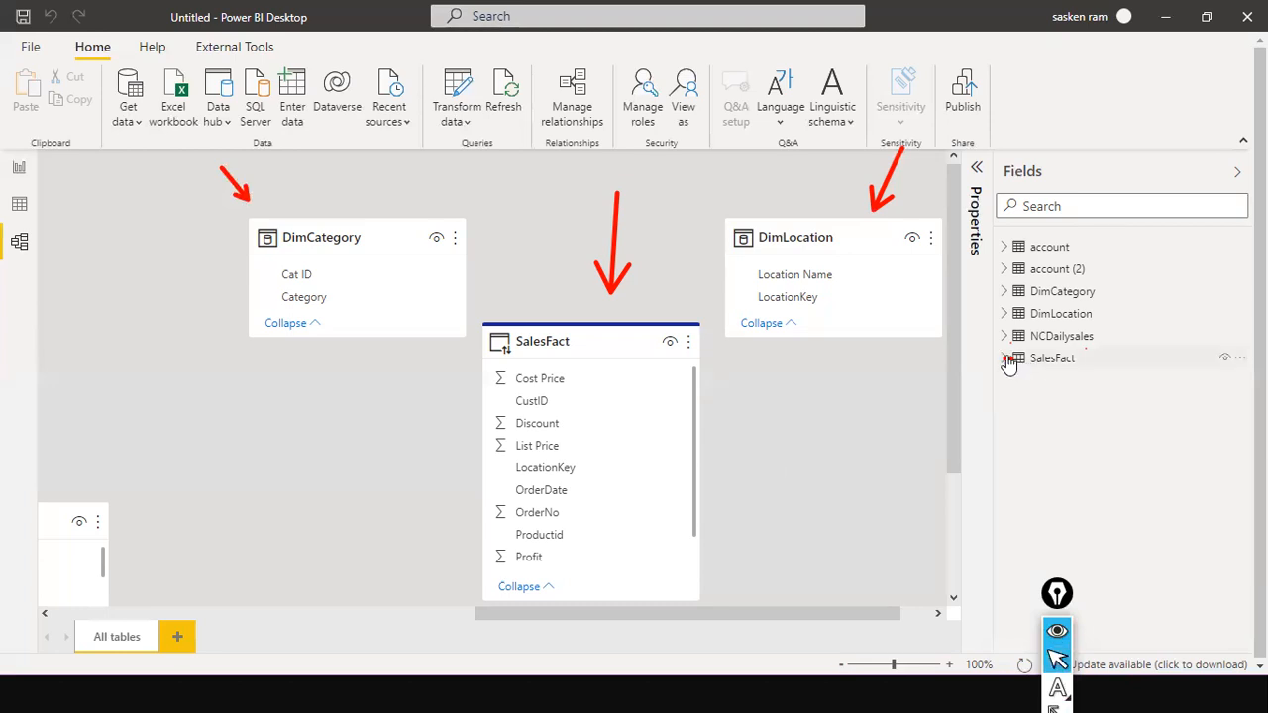
- Expand the fields of SalesFact in the field list and clear the red arrow annotations
{"action": "left_click", "coordinate": [1005, 360]}
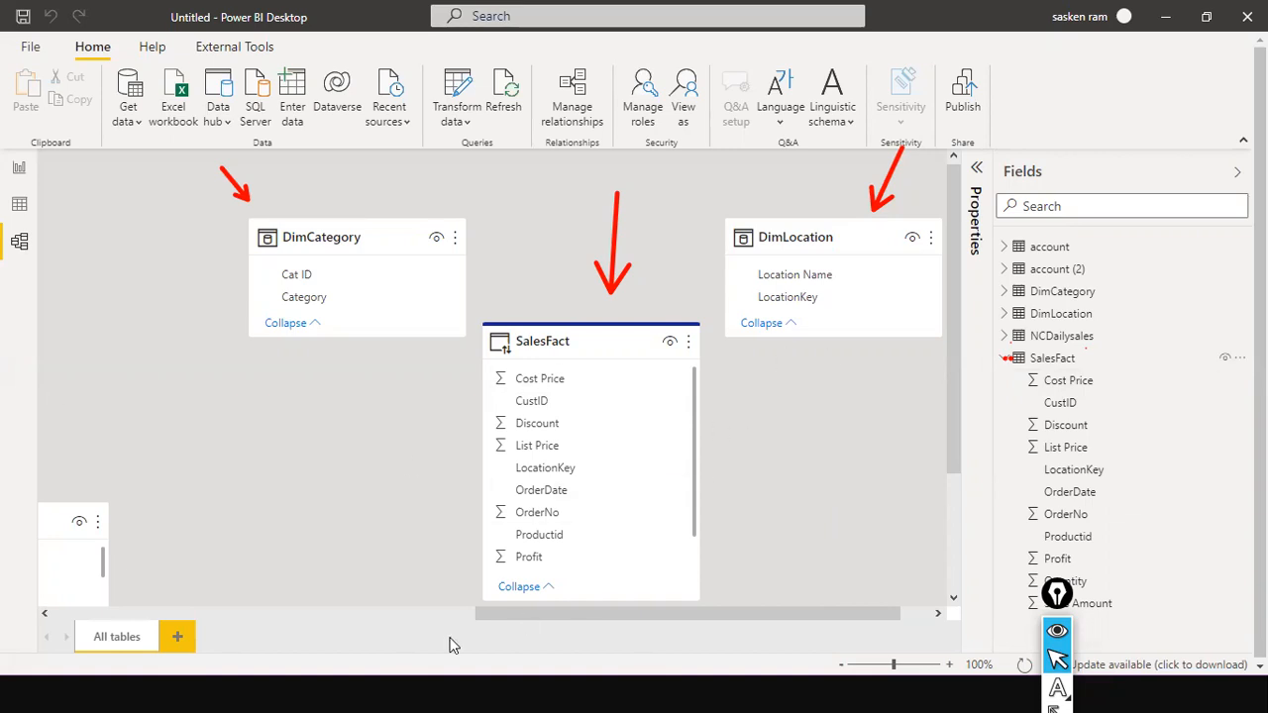
{"action": "key", "text": "ctrl+shift+7"}
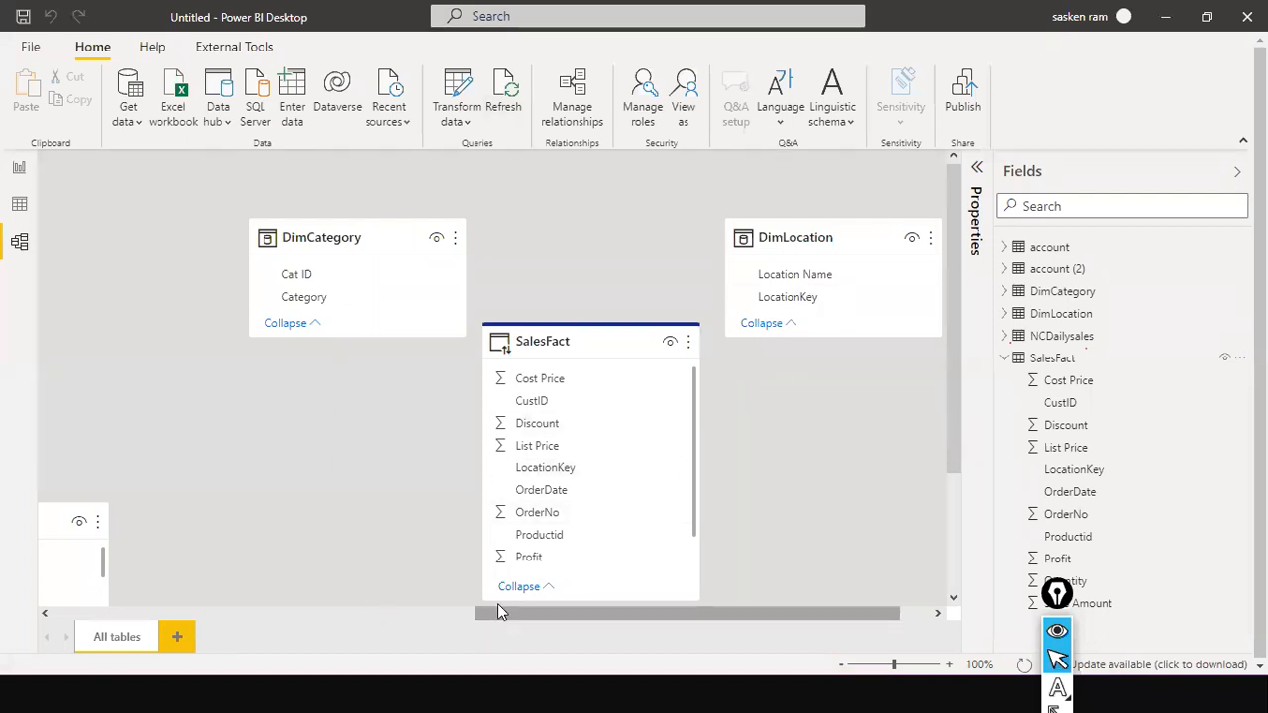
{"action": "left_click_drag", "start_coordinate": [502, 613], "coordinate": [525, 612]}
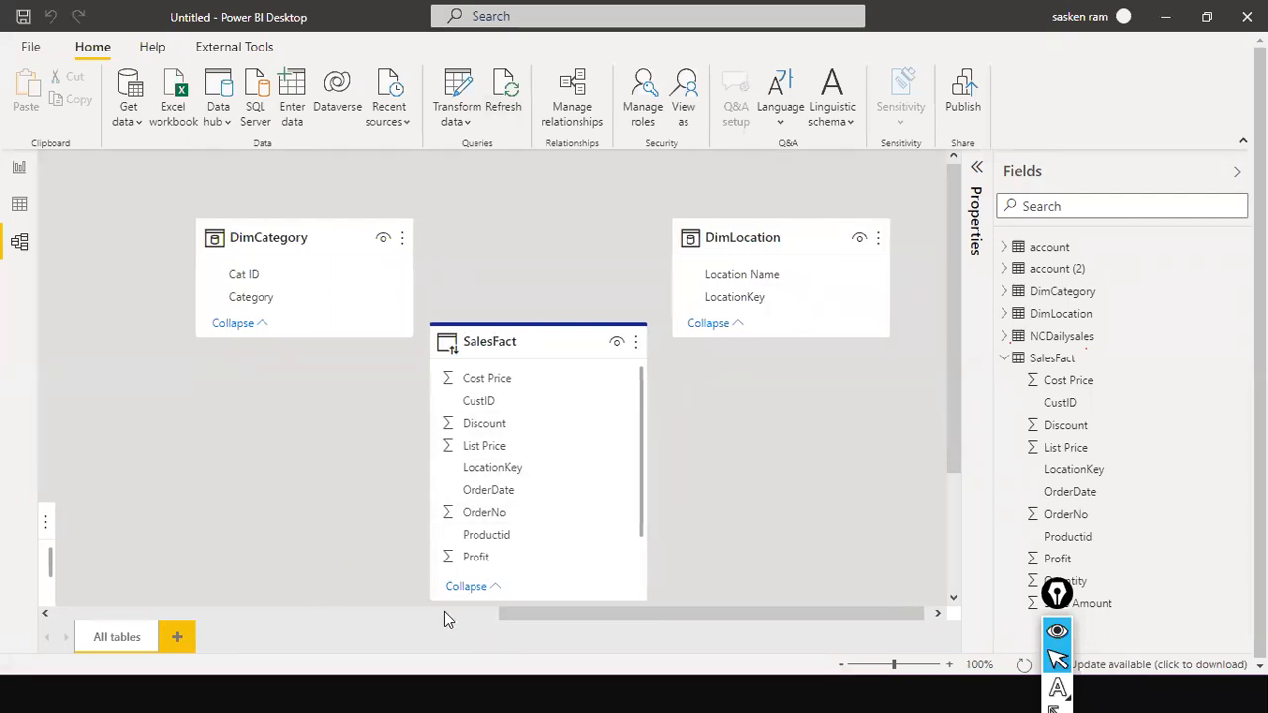
- Add the on-screen text annotation "Composite mode" above the SalesFact table
{"action": "left_click", "coordinate": [521, 188]}
{"action": "type", "text": "Comp"}
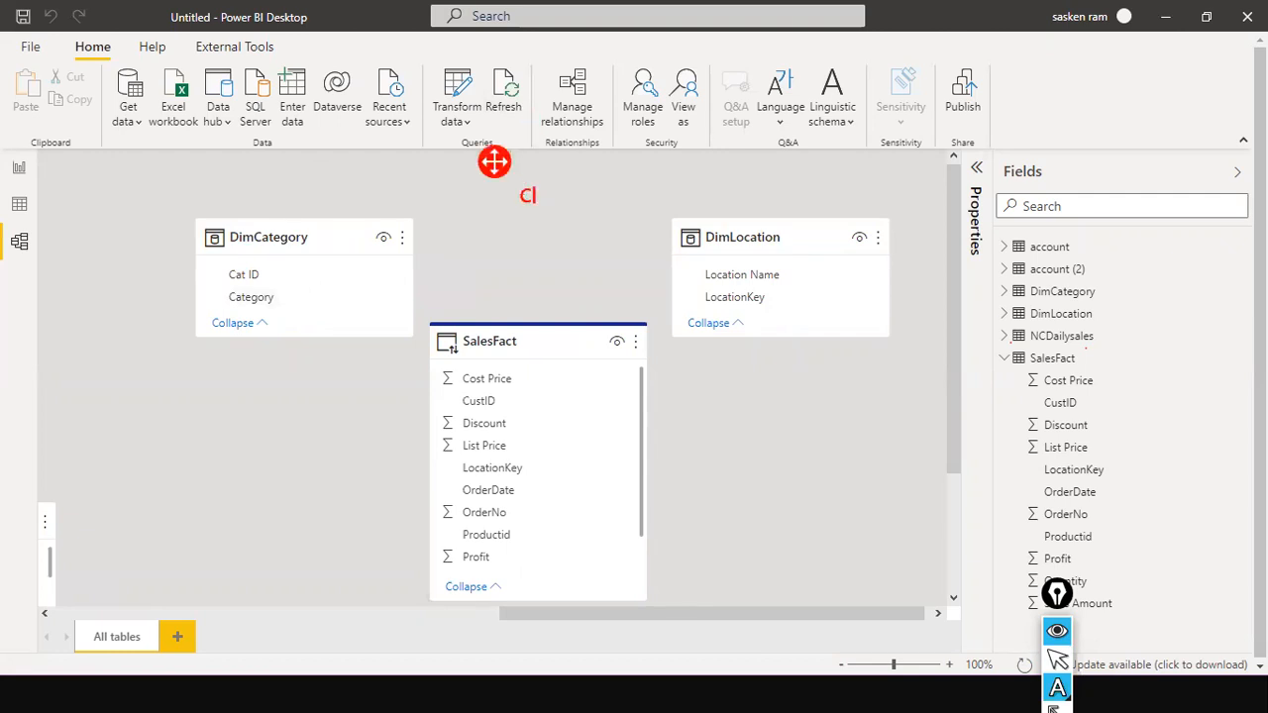
{"action": "type", "text": "osite model"}
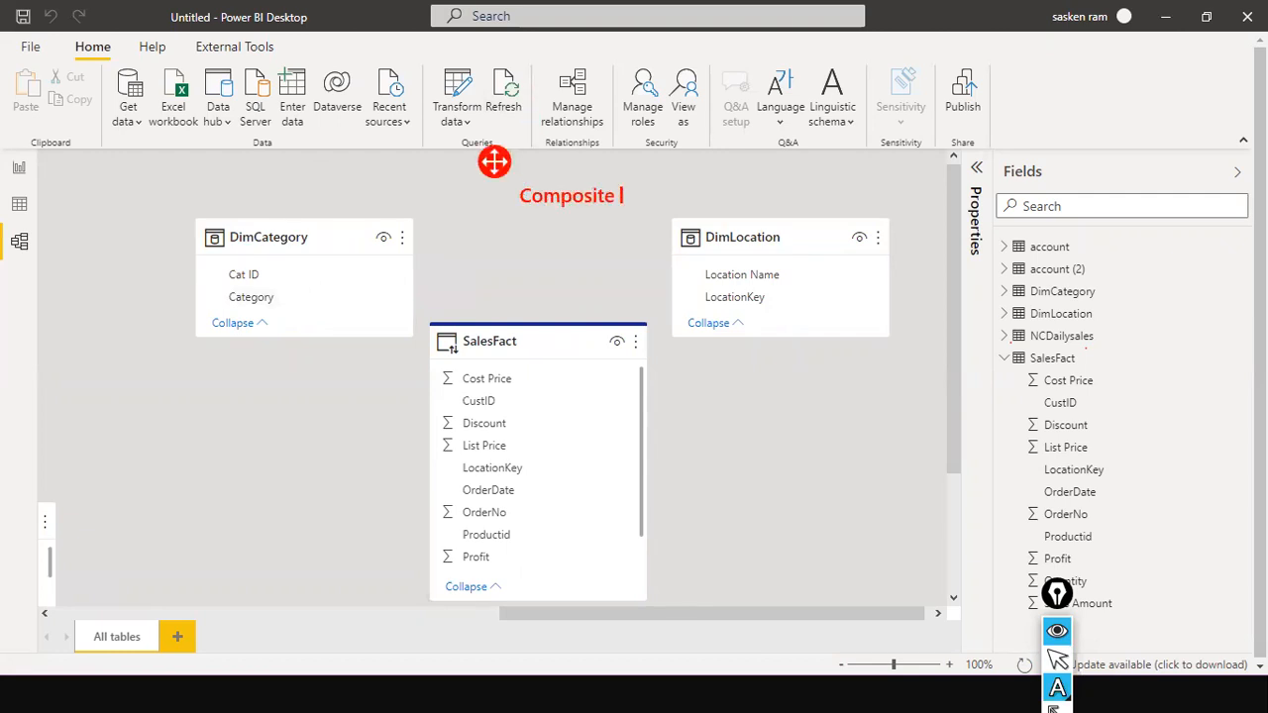
- Add the lines "import mode" and "direct mode" above the "Composite mode" annotation, then clear all the annotation text
{"action": "key", "text": "Left"}
{"action": "key", "text": "Left"}
{"action": "key", "text": "Left"}
{"action": "key", "text": "Left"}
{"action": "key", "text": "Left"}
{"action": "key", "text": "Left"}
{"action": "key", "text": "Left"}
{"action": "key", "text": "Left"}
{"action": "key", "text": "Left"}
{"action": "key", "text": "Left"}
{"action": "key", "text": "Left"}
{"action": "key", "text": "Left"}
{"action": "key", "text": "Left"}
{"action": "key", "text": "Left"}
{"action": "key", "text": "Return"}
{"action": "key", "text": "Up"}
{"action": "type", "text": "imort"}
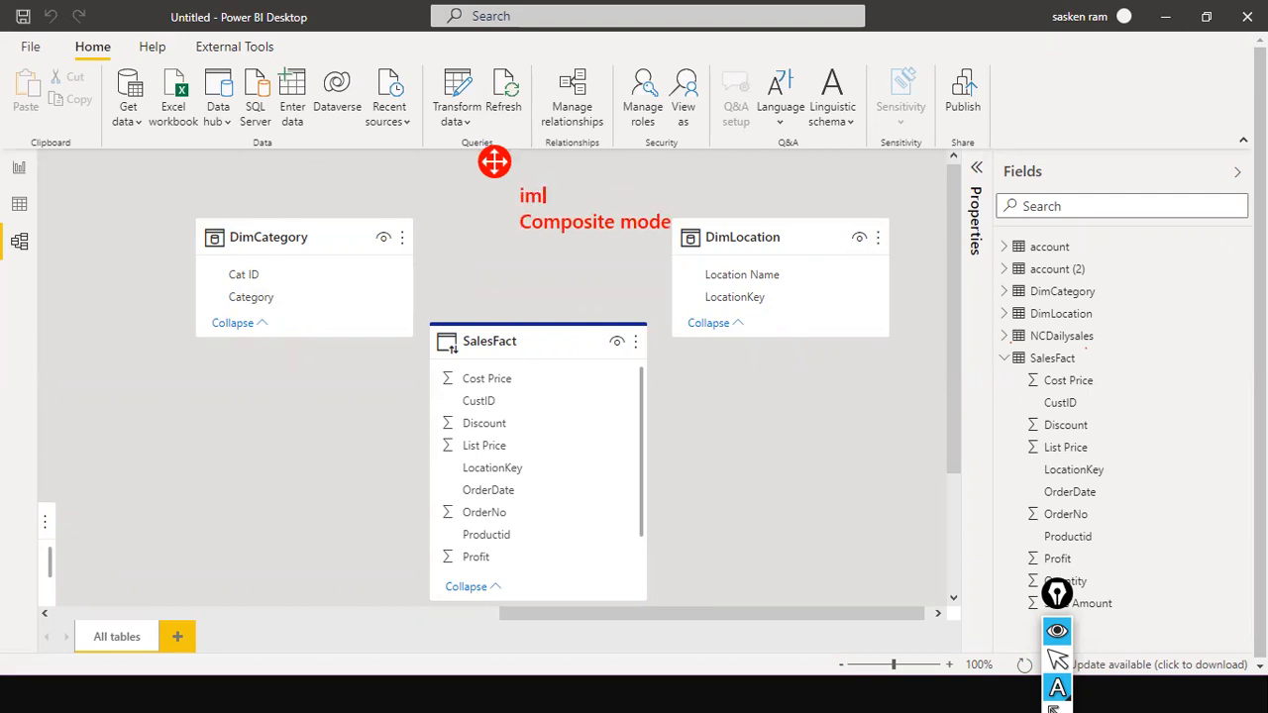
{"action": "key", "text": "BackSpace"}
{"action": "key", "text": "BackSpace"}
{"action": "key", "text": "BackSpace"}
{"action": "type", "text": "port mode"}
{"action": "key", "text": "Return"}
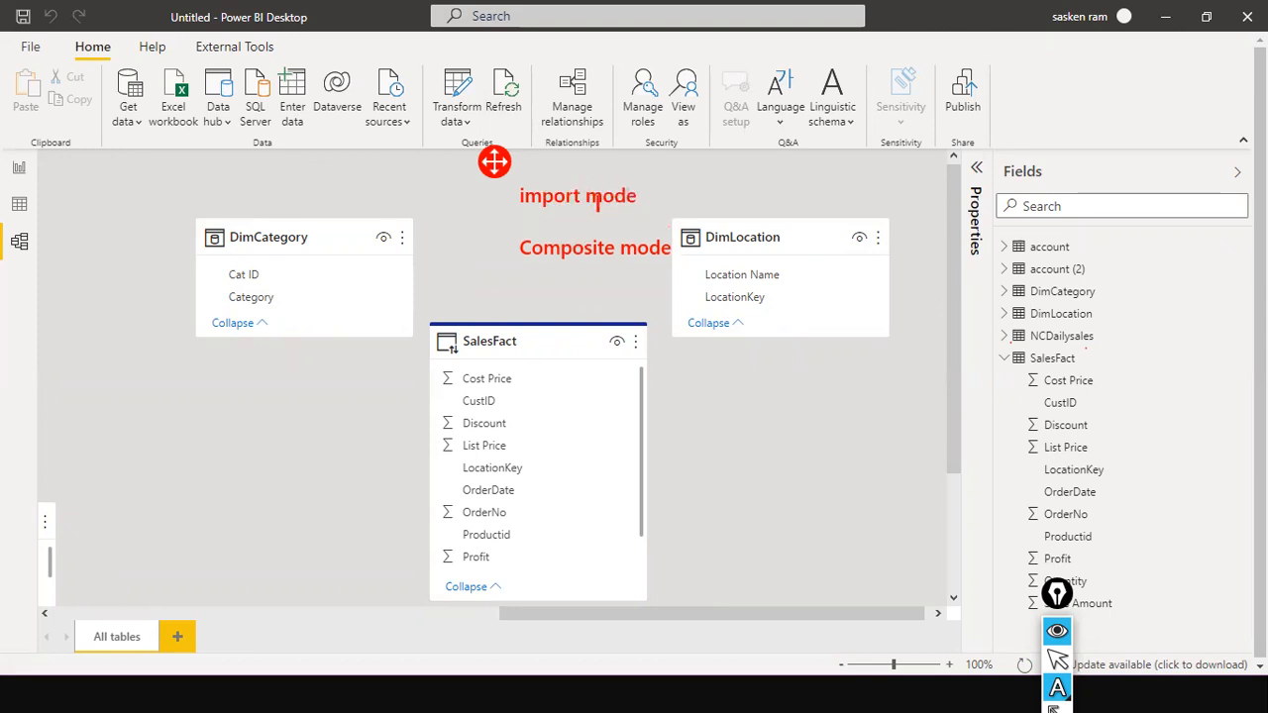
{"action": "type", "text": "dilrector"}
{"action": "key", "text": "BackSpace"}
{"action": "key", "text": "BackSpace"}
{"action": "type", "text": "model"}
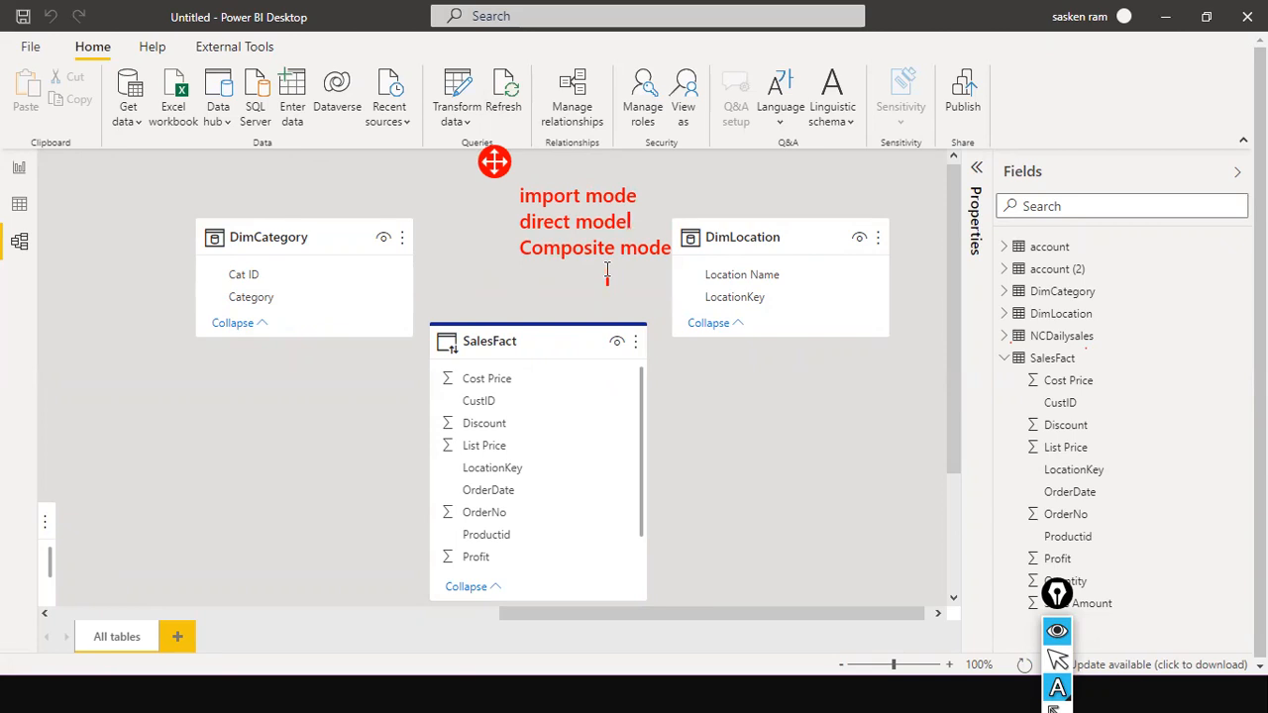
{"action": "key", "text": "Escape"}
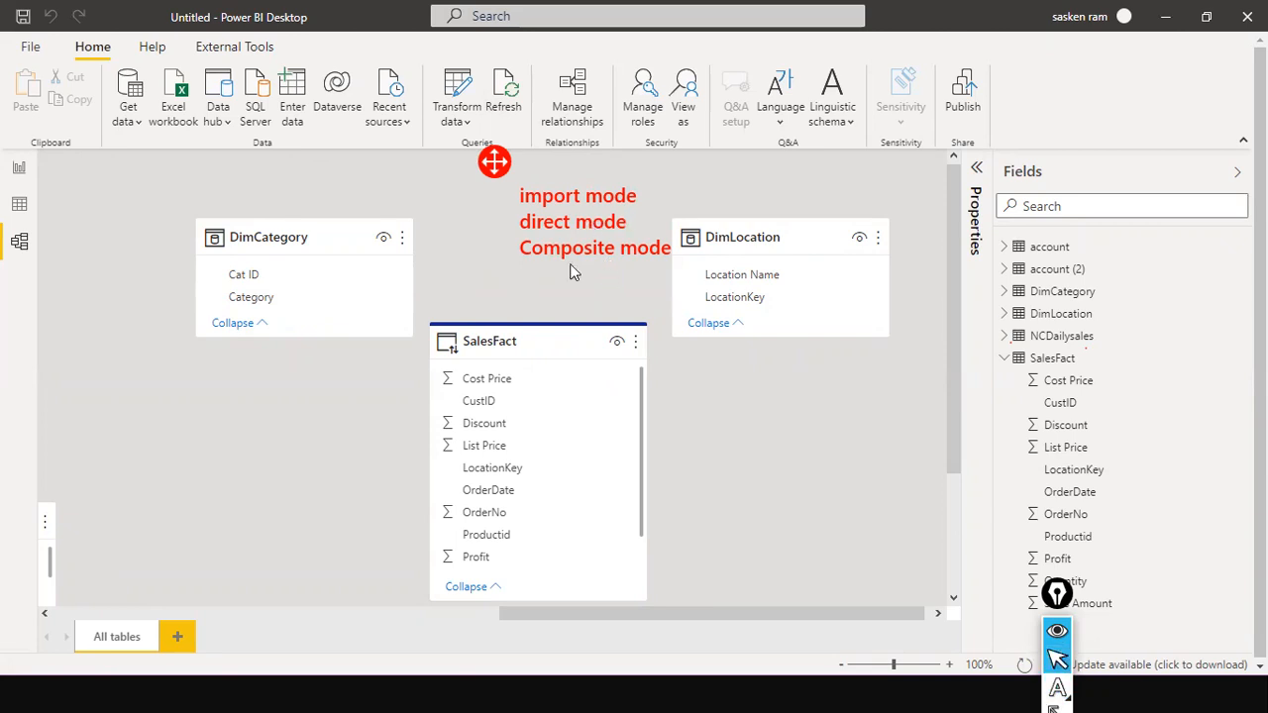
{"action": "key", "text": "Escape"}
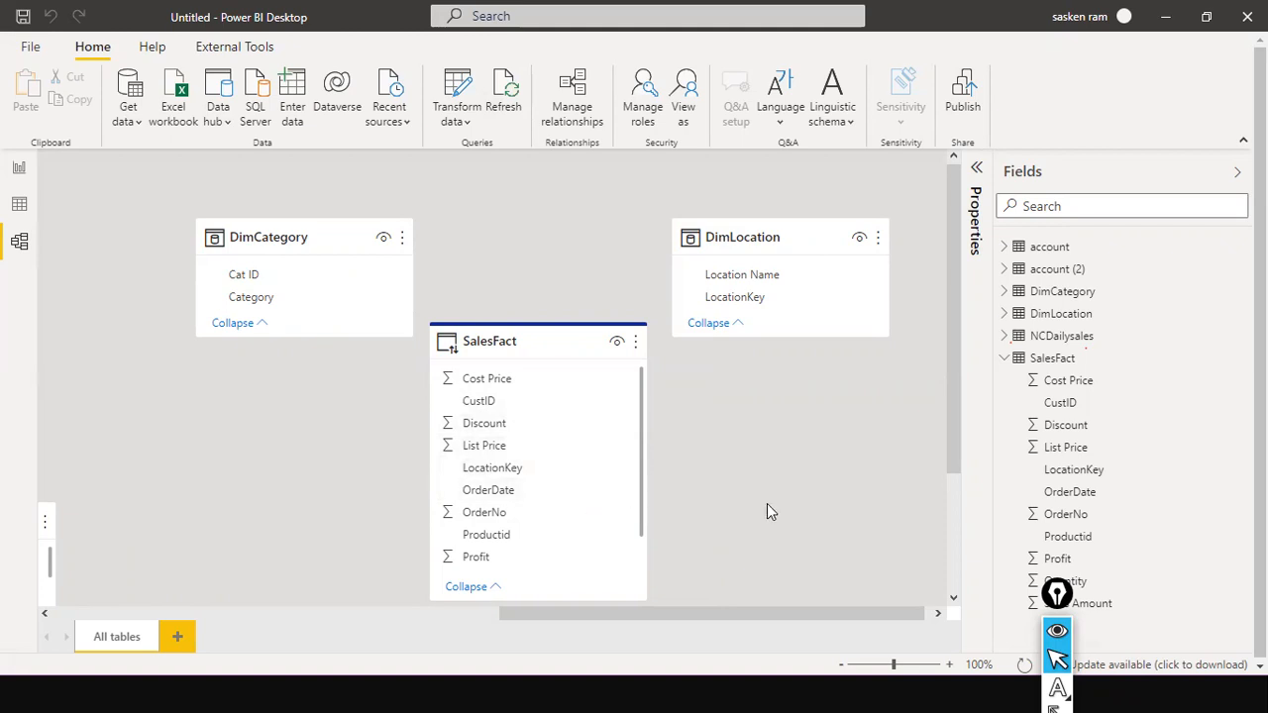
- In the report view, move the Category and Quantity table to the left edge of Page 1
{"action": "left_click", "coordinate": [19, 168]}
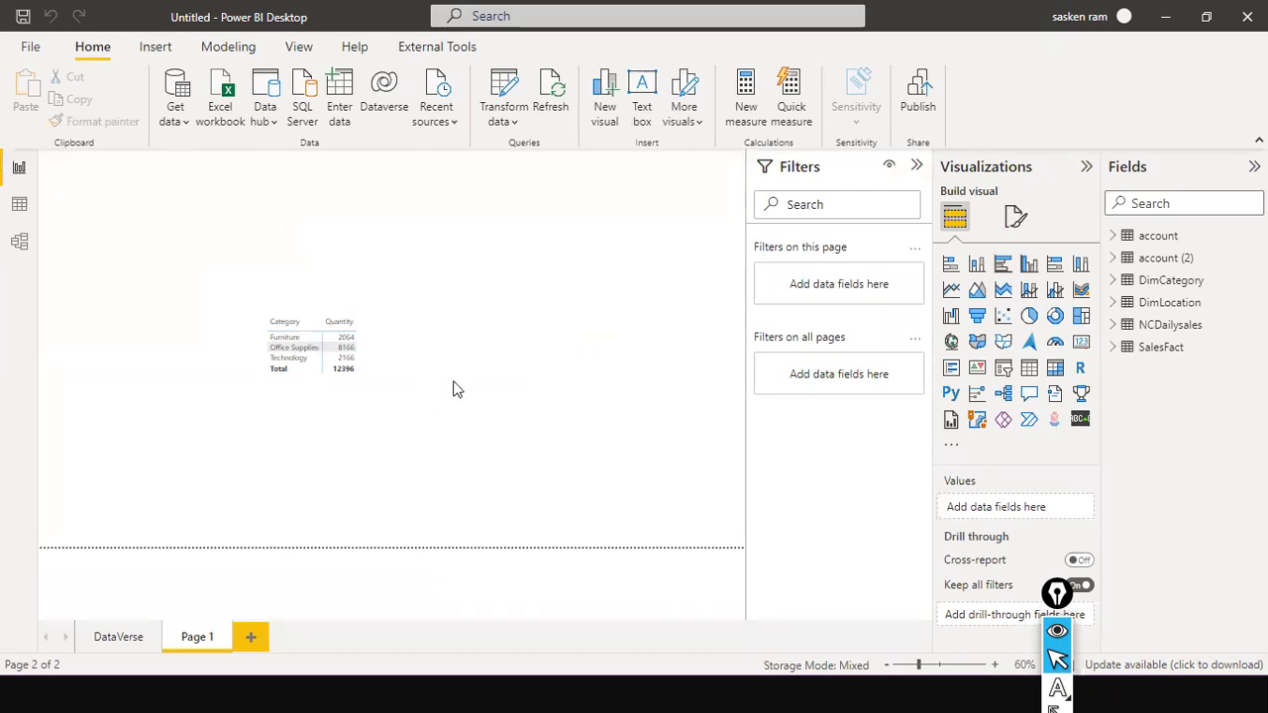
{"action": "left_click_drag", "start_coordinate": [341, 359], "coordinate": [116, 295]}
{"action": "left_click", "coordinate": [364, 370]}
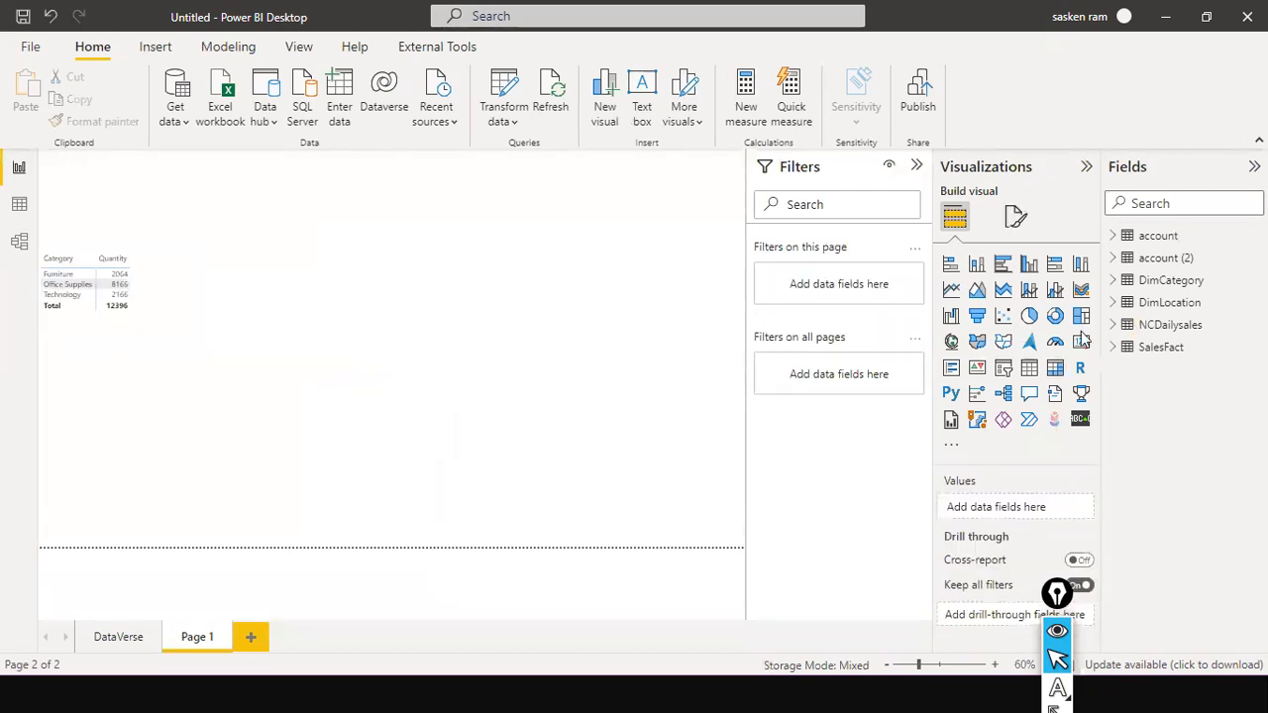
- Insert a clustered column chart near the middle of Page 1 and try to add Sales Amount from SalesFact
{"action": "left_click", "coordinate": [1030, 266]}
{"action": "left_click_drag", "start_coordinate": [215, 218], "coordinate": [425, 347]}
{"action": "left_click", "coordinate": [1113, 347]}
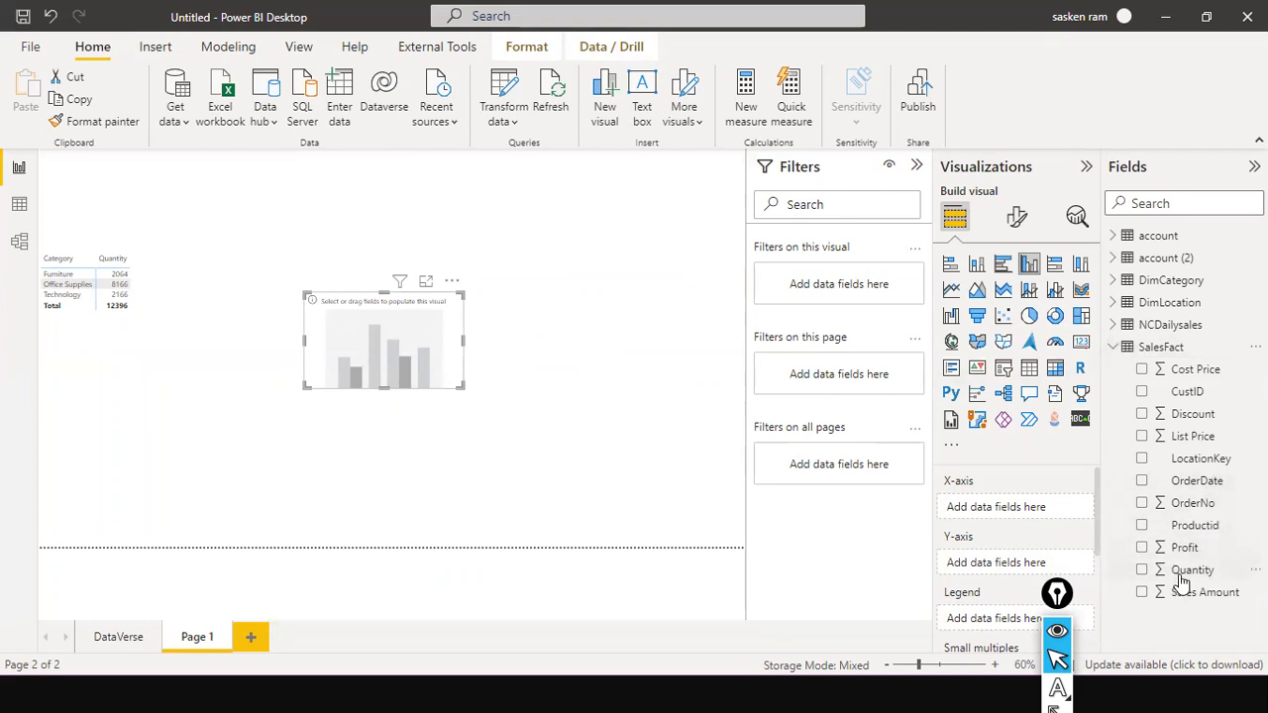
{"action": "left_click_drag", "start_coordinate": [1189, 595], "coordinate": [418, 367]}
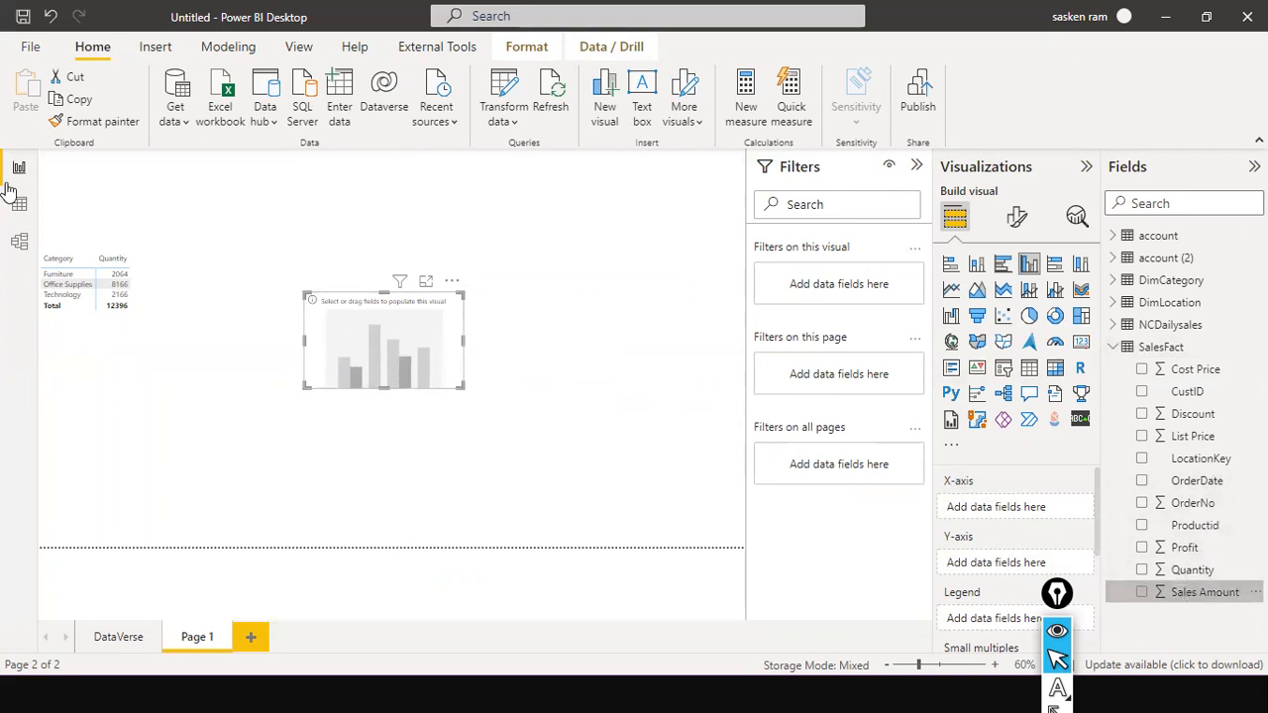
- Return to the model diagram and look over the common data sources without choosing one
{"action": "left_click", "coordinate": [19, 241]}
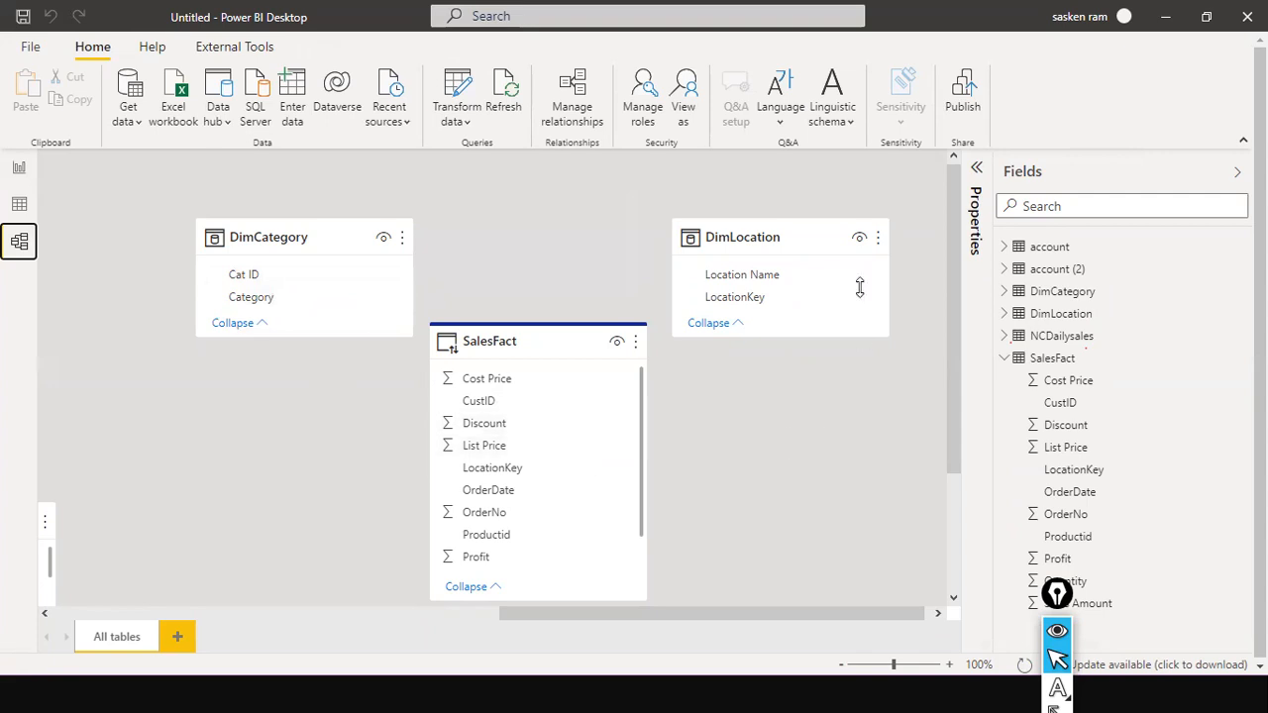
{"action": "left_click", "coordinate": [128, 119]}
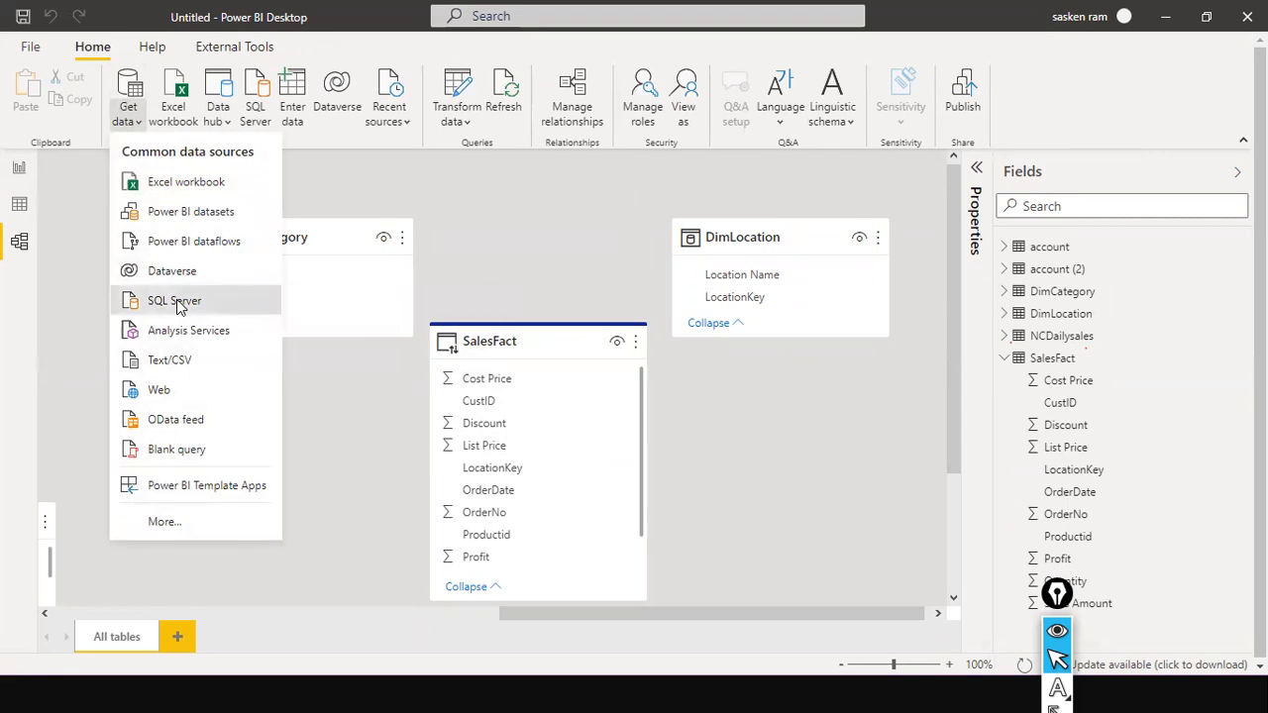
{"action": "left_click", "coordinate": [557, 215]}
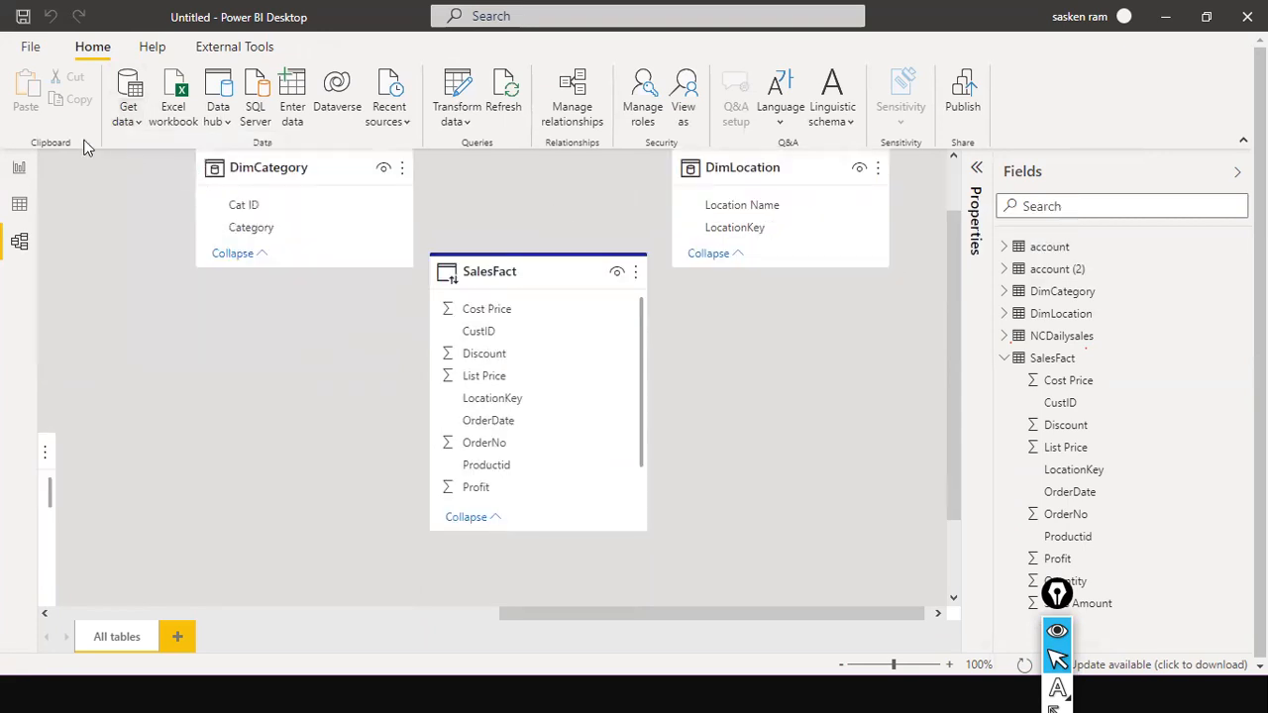
- Get data from an Excel workbook, opening DimProduct.xls in the dat1 folder on Local Disk (D:)
{"action": "left_click", "coordinate": [124, 119]}
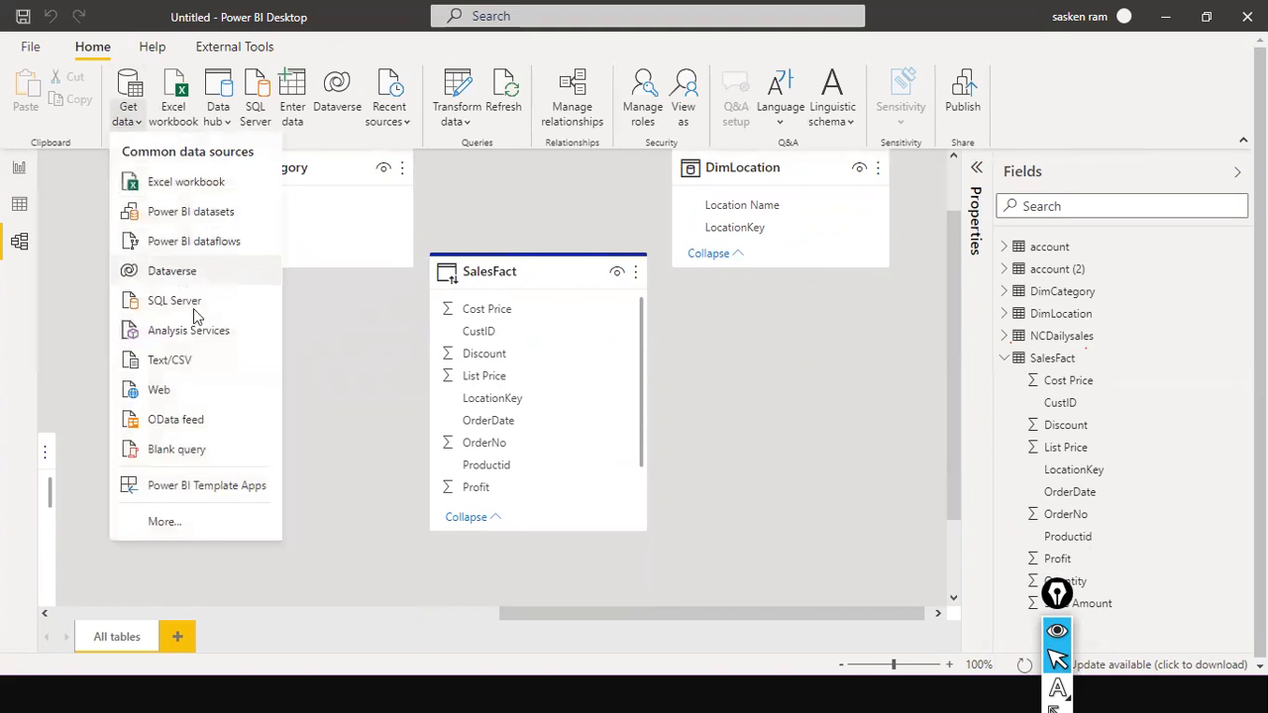
{"action": "left_click", "coordinate": [181, 182]}
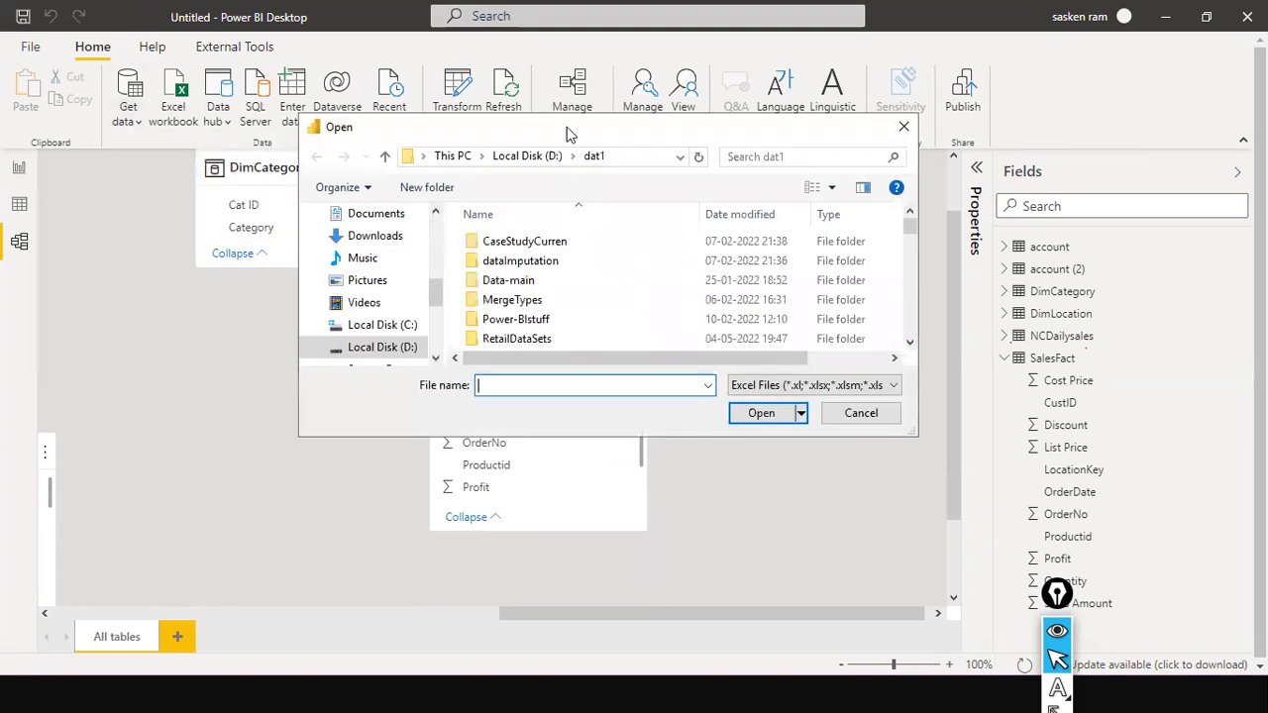
{"action": "left_click", "coordinate": [613, 22]}
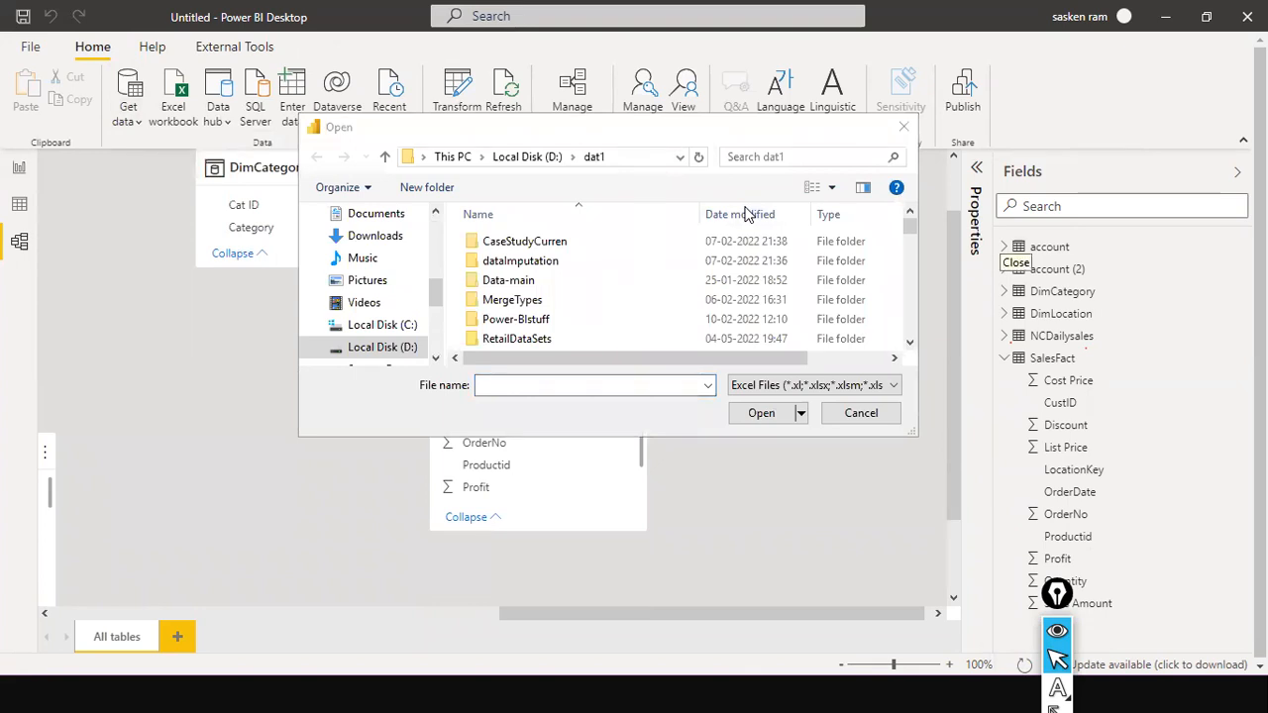
{"action": "scroll", "coordinate": [546, 272], "scroll_direction": "down", "scroll_amount": 10}
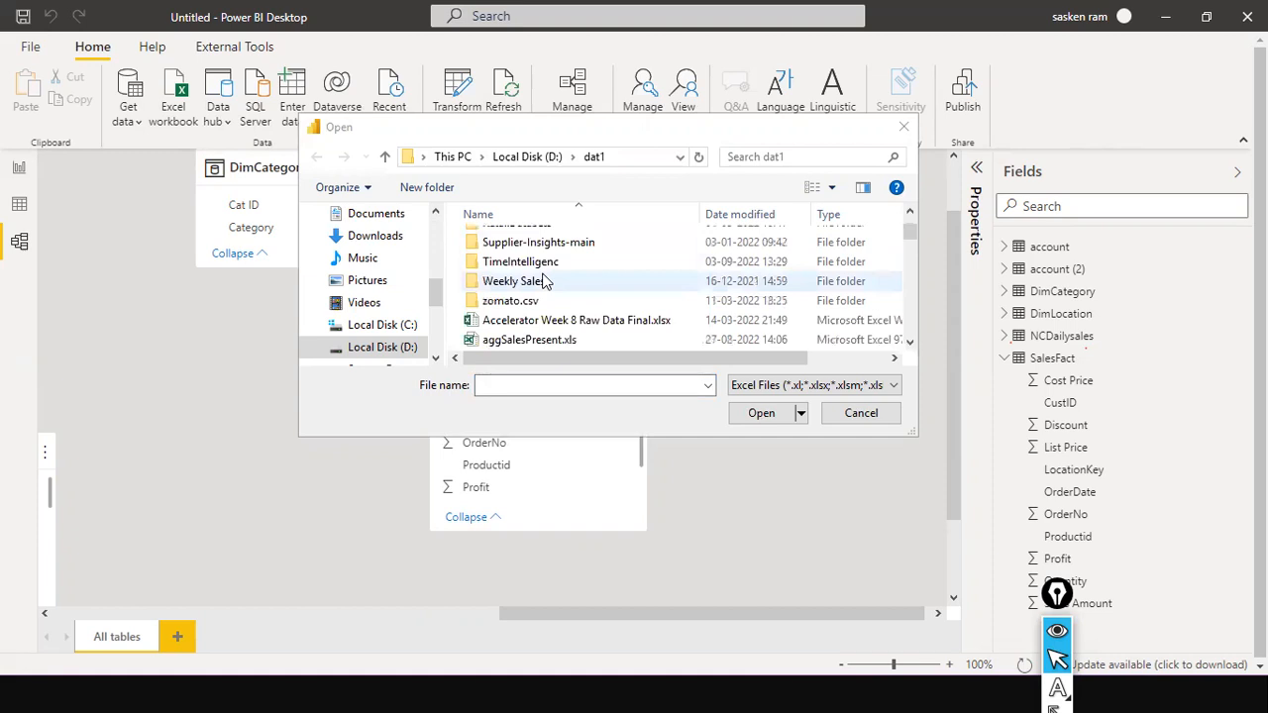
{"action": "scroll", "coordinate": [546, 281], "scroll_direction": "down", "scroll_amount": 6}
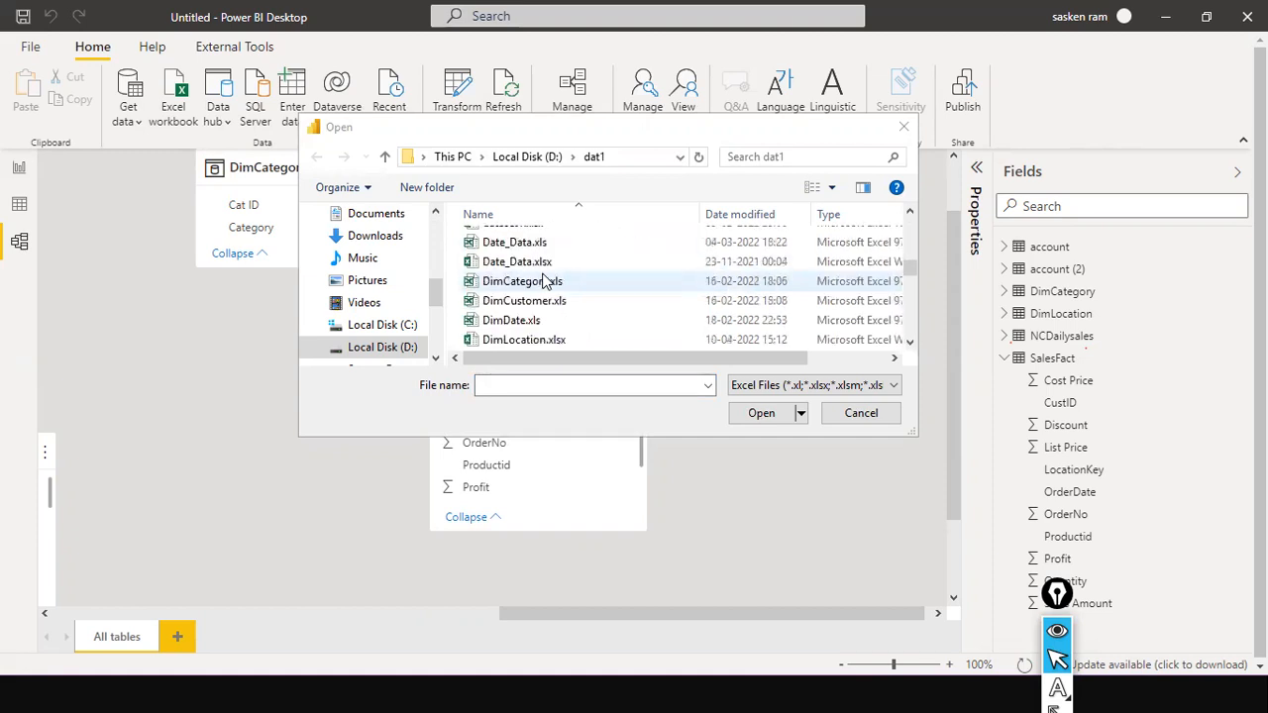
{"action": "left_click", "coordinate": [548, 281]}
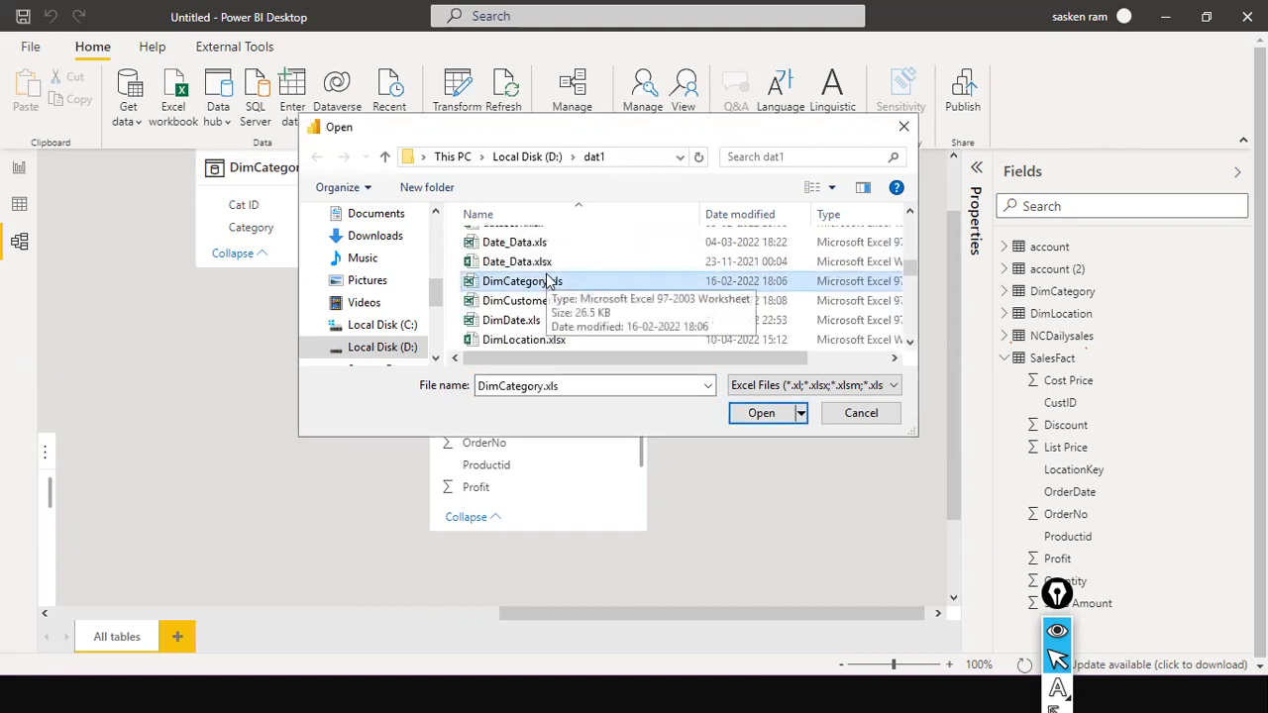
{"action": "left_click", "coordinate": [57, 598]}
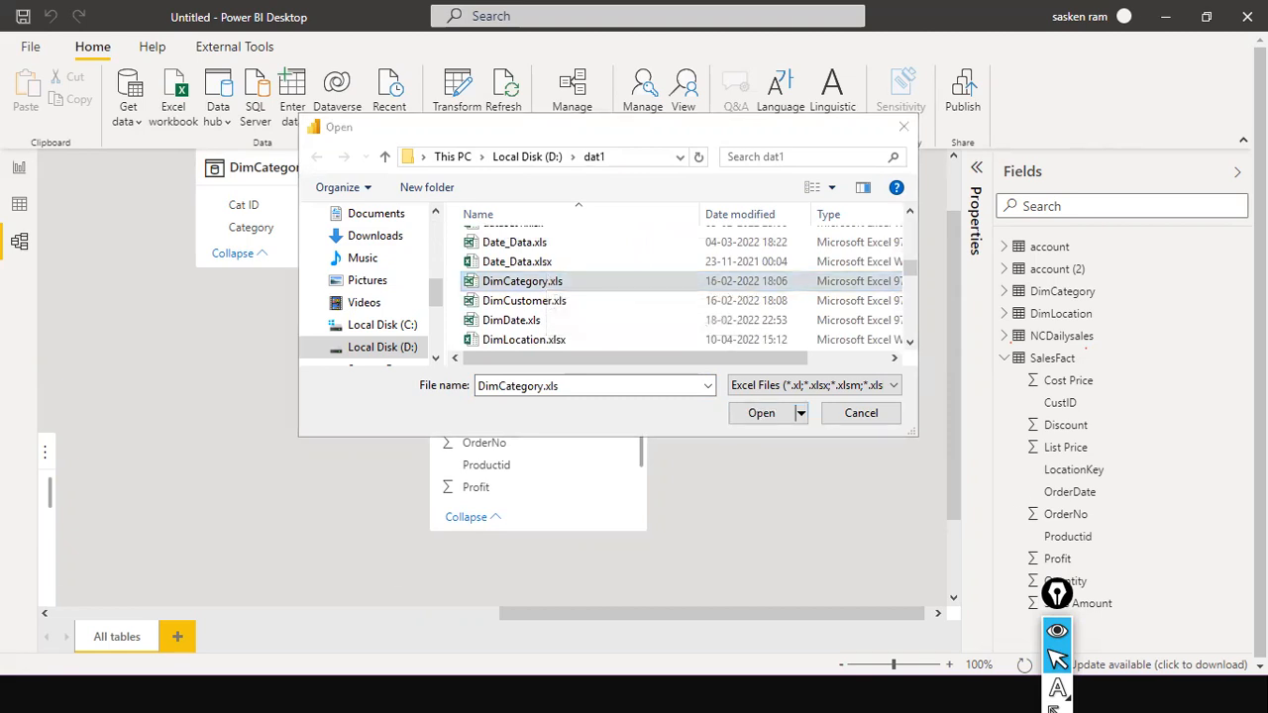
{"action": "left_click", "coordinate": [512, 286]}
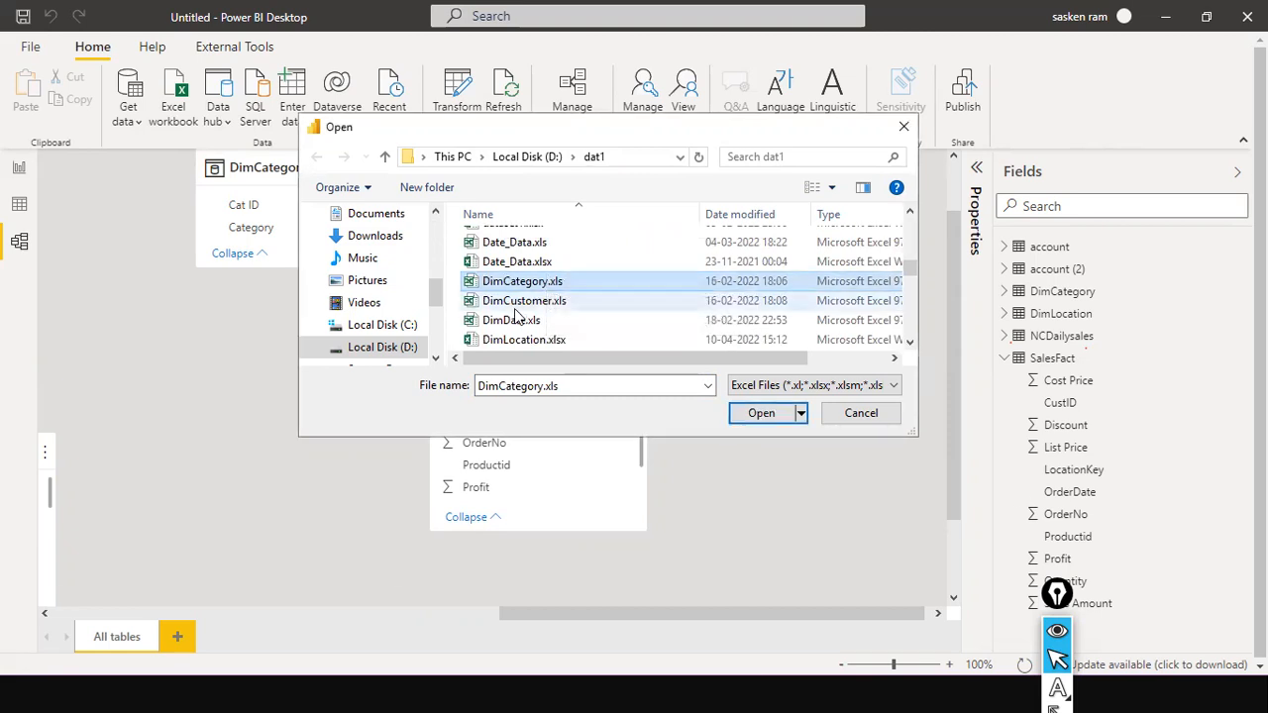
{"action": "scroll", "coordinate": [515, 319], "scroll_direction": "down", "scroll_amount": 2}
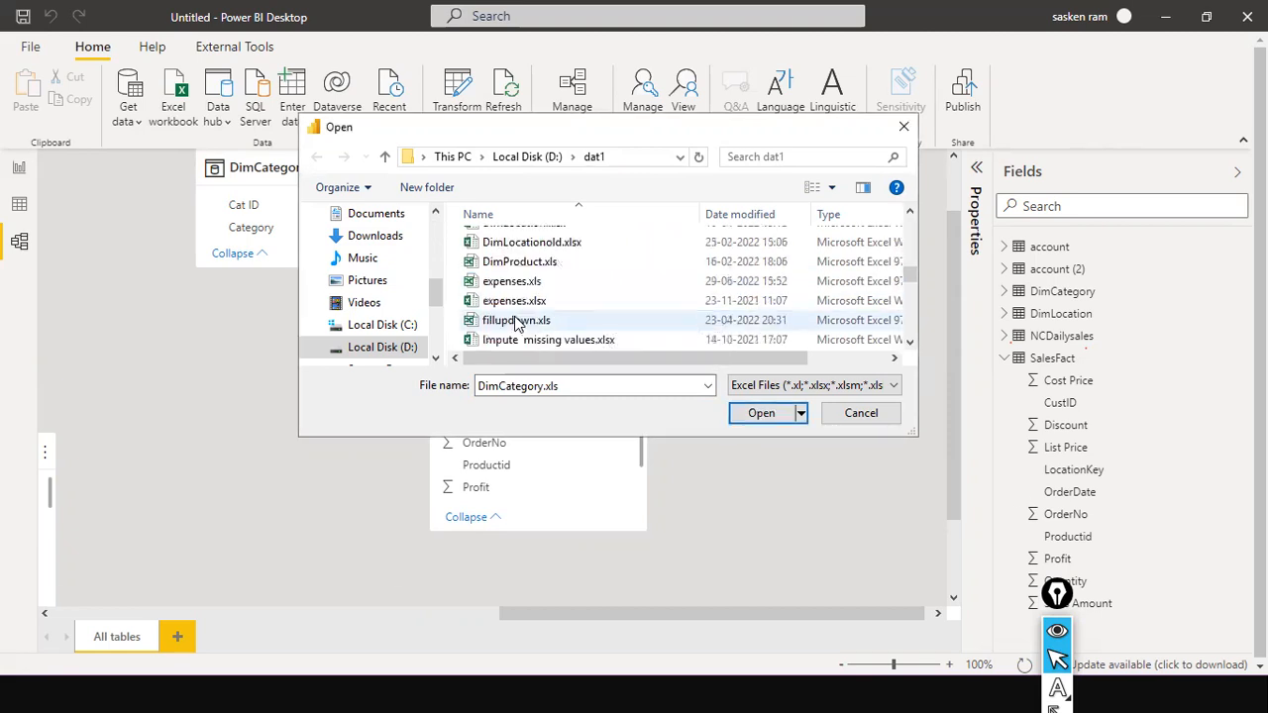
{"action": "left_click", "coordinate": [540, 265]}
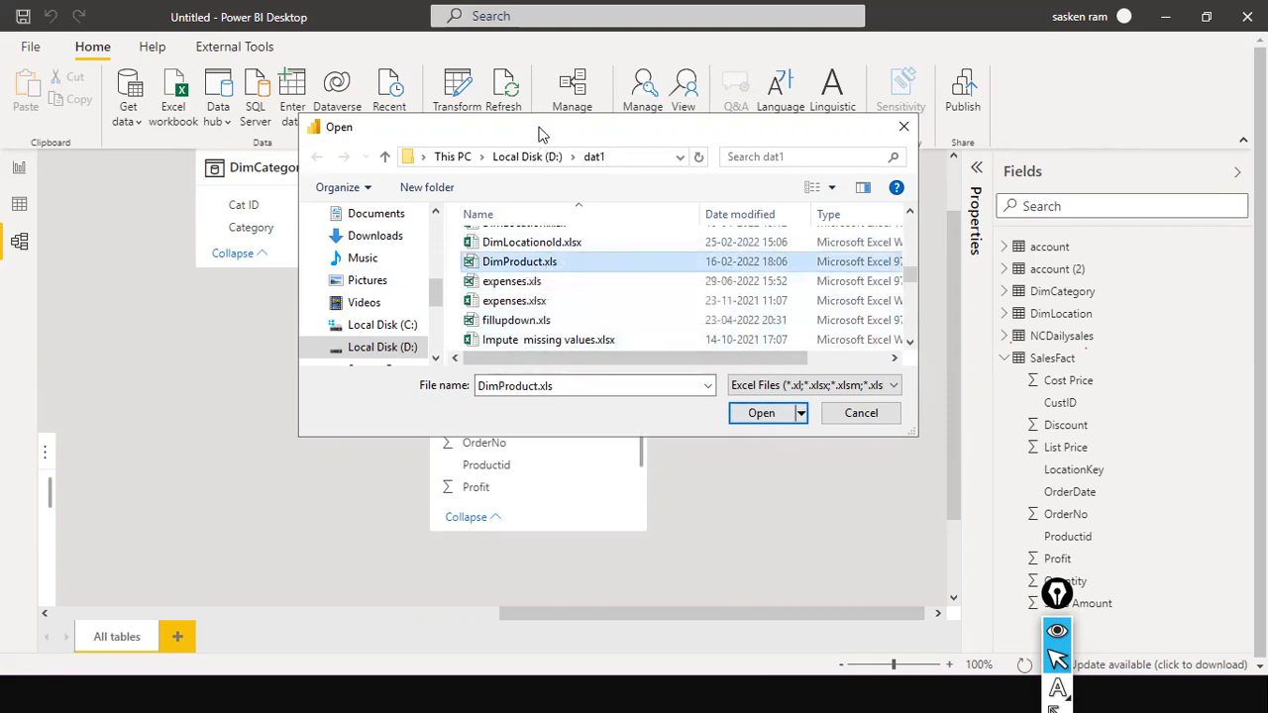
{"action": "left_click_drag", "start_coordinate": [539, 132], "coordinate": [493, 462]}
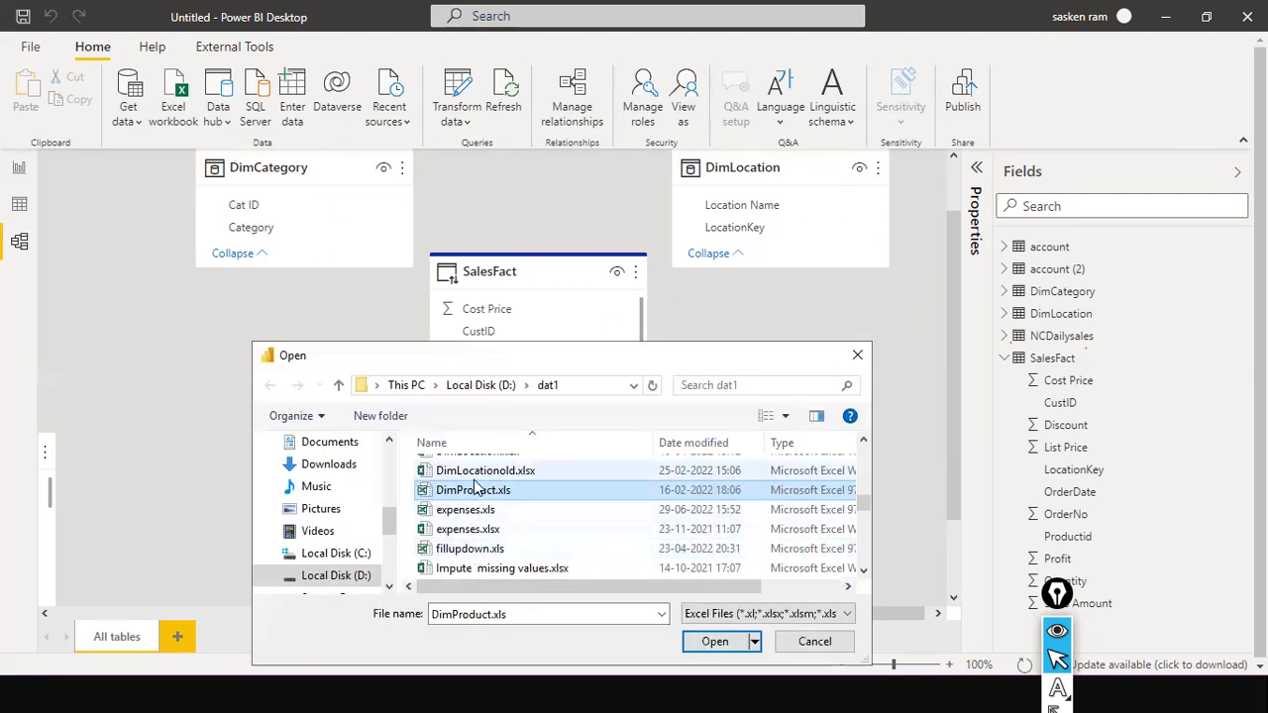
{"action": "left_click", "coordinate": [715, 642]}
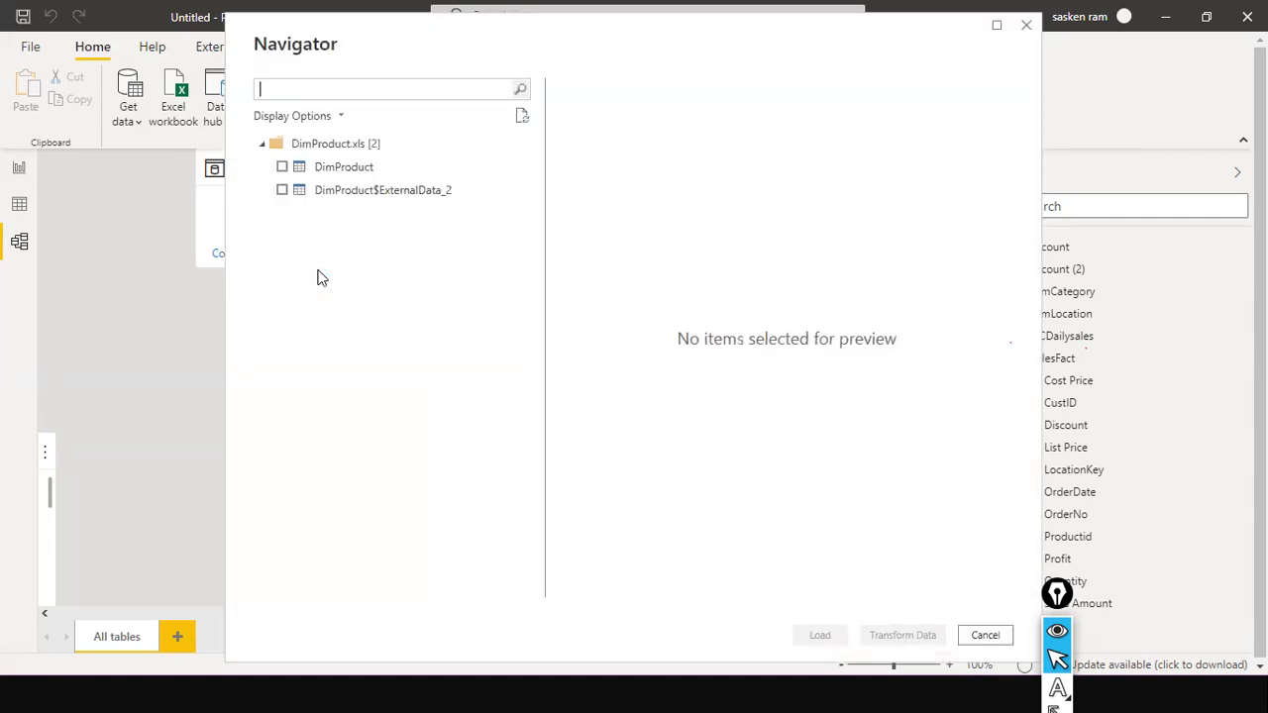
- Select the DimProduct sheet of DimProduct.xls and load it into the model
{"action": "left_click", "coordinate": [283, 167]}
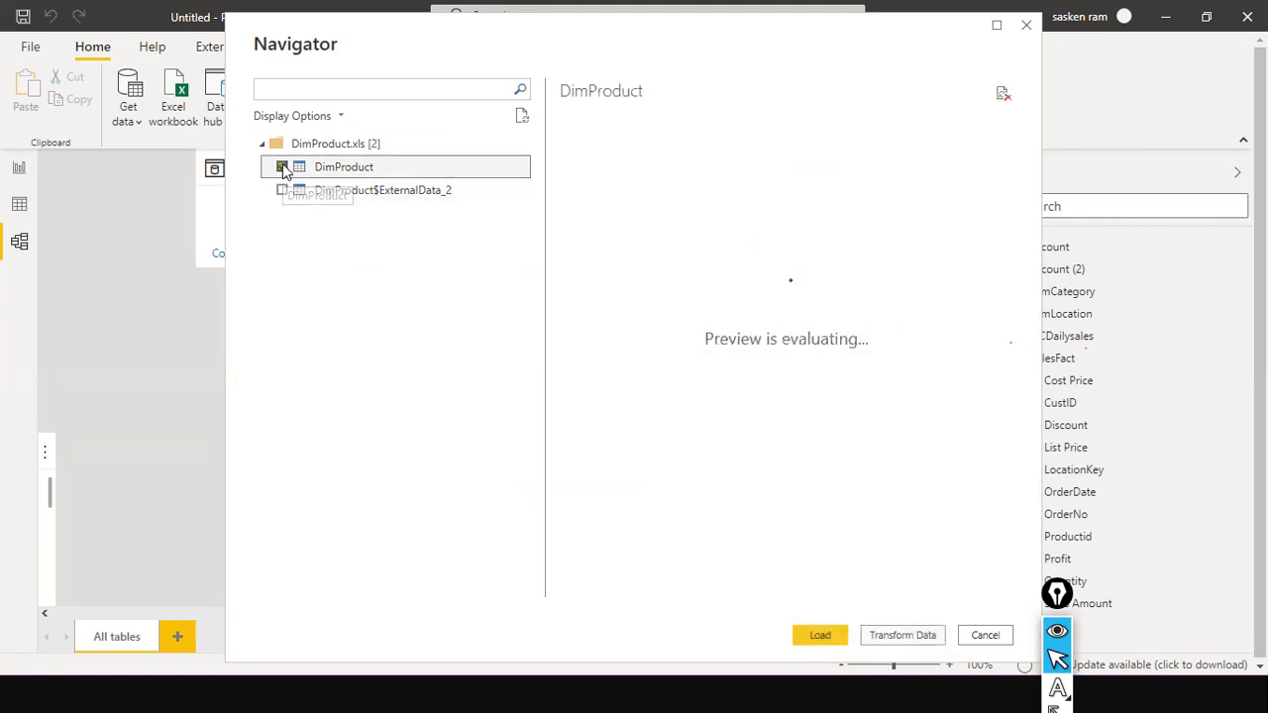
{"action": "left_click", "coordinate": [835, 641]}
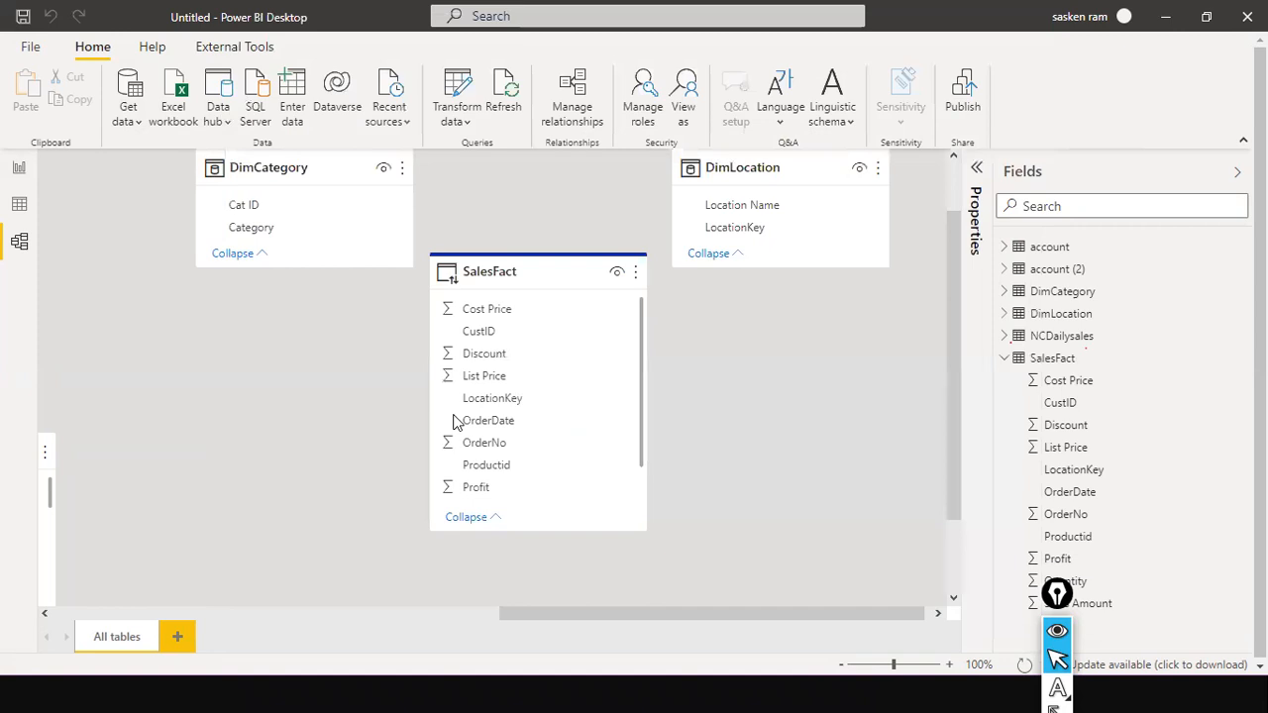
{"action": "left_click", "coordinate": [461, 418]}
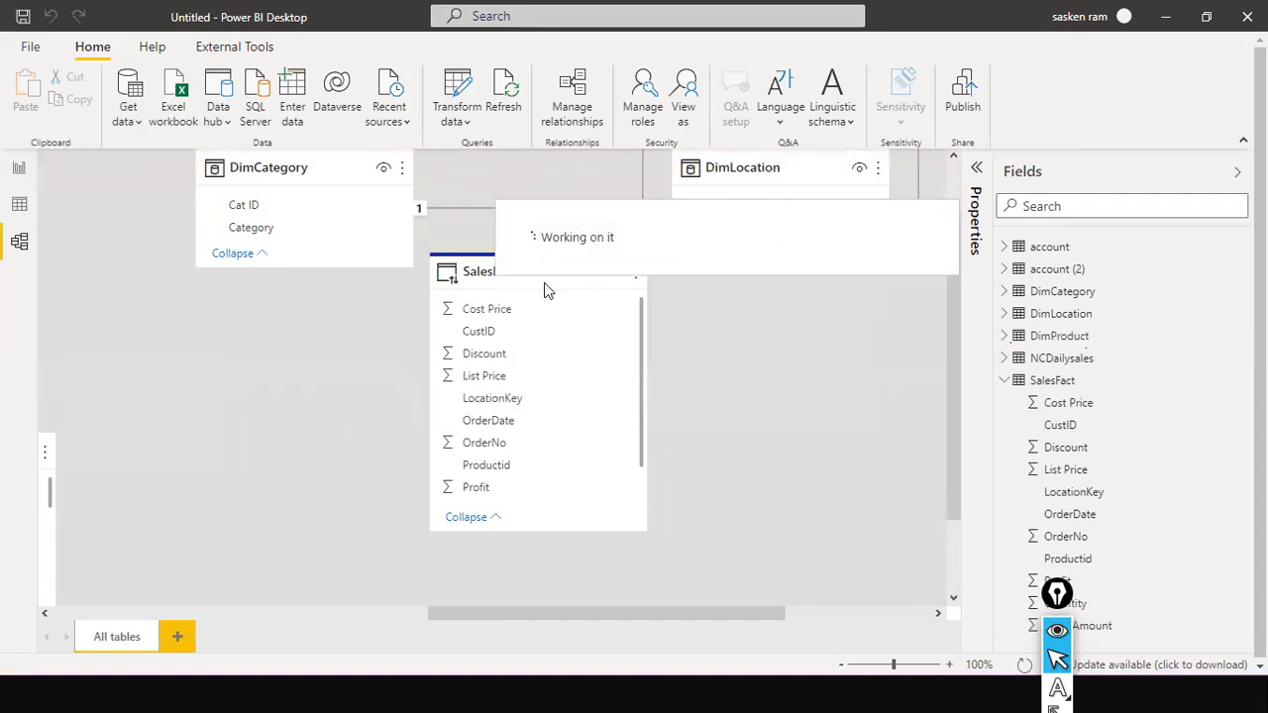
- Rearrange the model diagram: lower SalesFact, shift DimCategory and DimLocation left, and place DimProduct below DimCategory, beside SalesFact
{"action": "left_click_drag", "start_coordinate": [538, 277], "coordinate": [535, 360]}
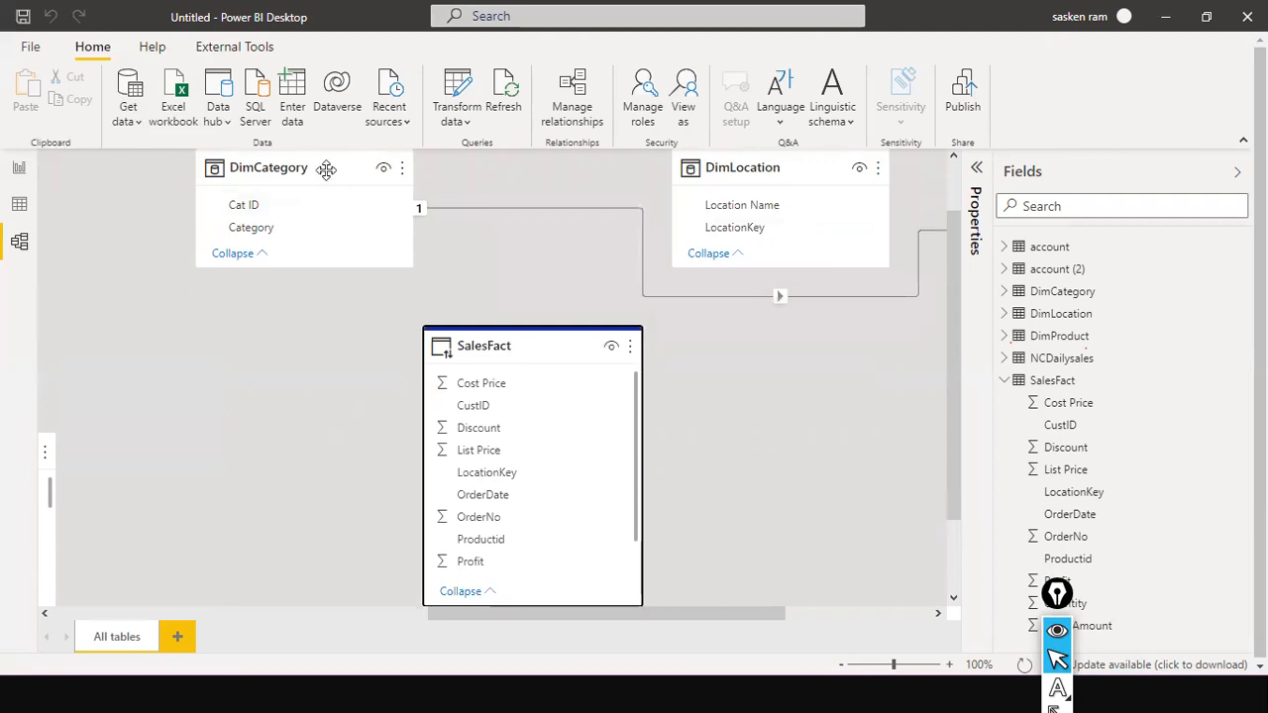
{"action": "left_click_drag", "start_coordinate": [326, 169], "coordinate": [253, 197]}
{"action": "left_click_drag", "start_coordinate": [771, 185], "coordinate": [645, 198]}
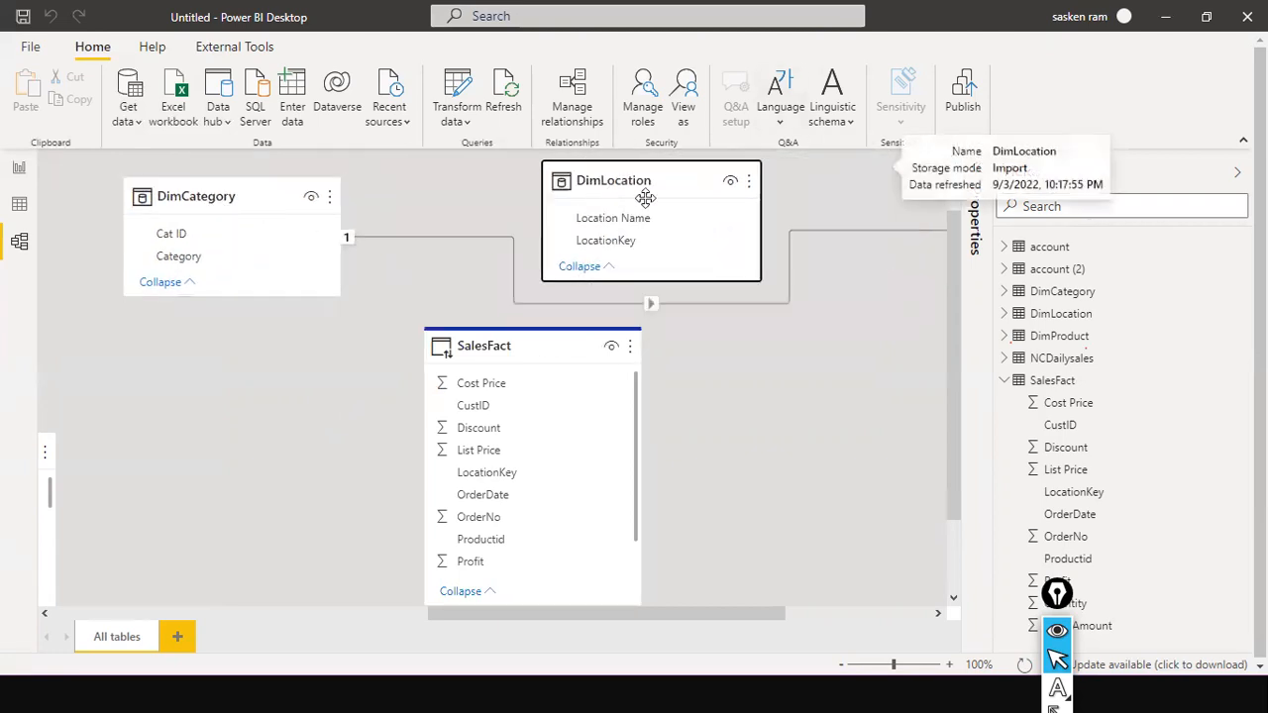
{"action": "left_click_drag", "start_coordinate": [708, 616], "coordinate": [839, 612]}
{"action": "left_click_drag", "start_coordinate": [776, 169], "coordinate": [414, 427]}
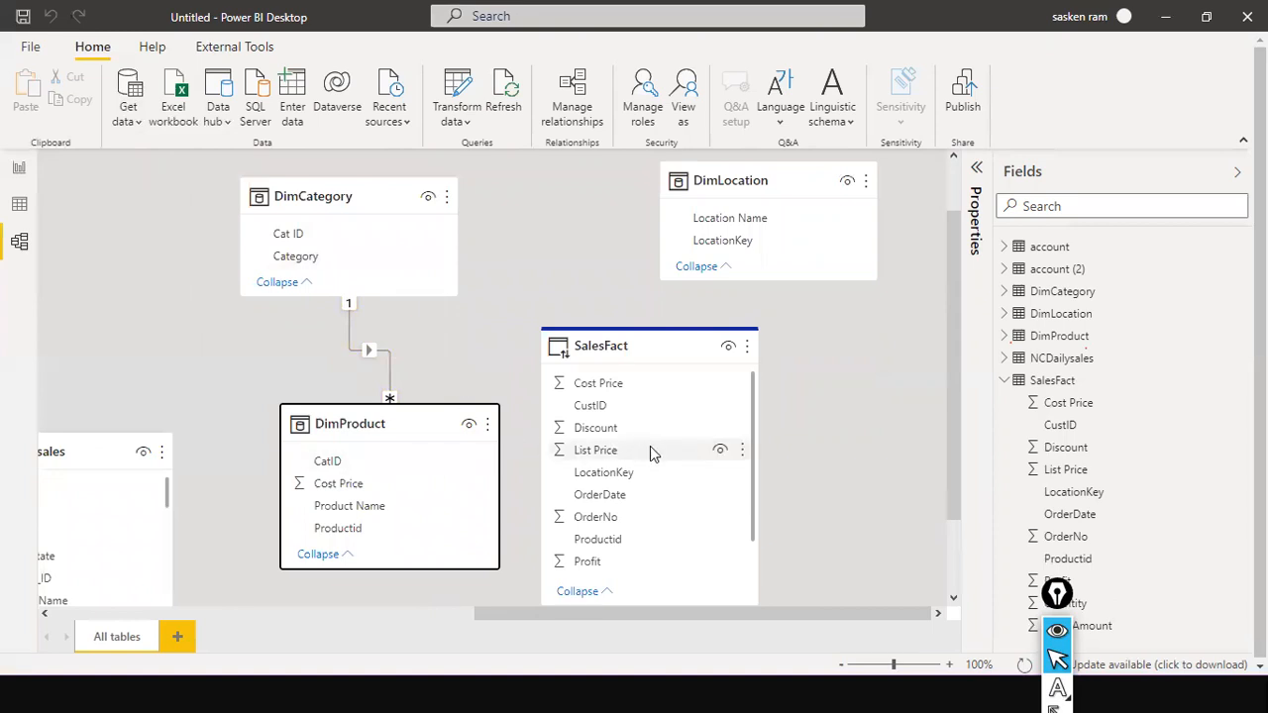
- Create an active one-to-many relationship from DimProduct to SalesFact on Productid, with single cross-filter direction
{"action": "scroll", "coordinate": [456, 502], "scroll_direction": "up", "scroll_amount": 1}
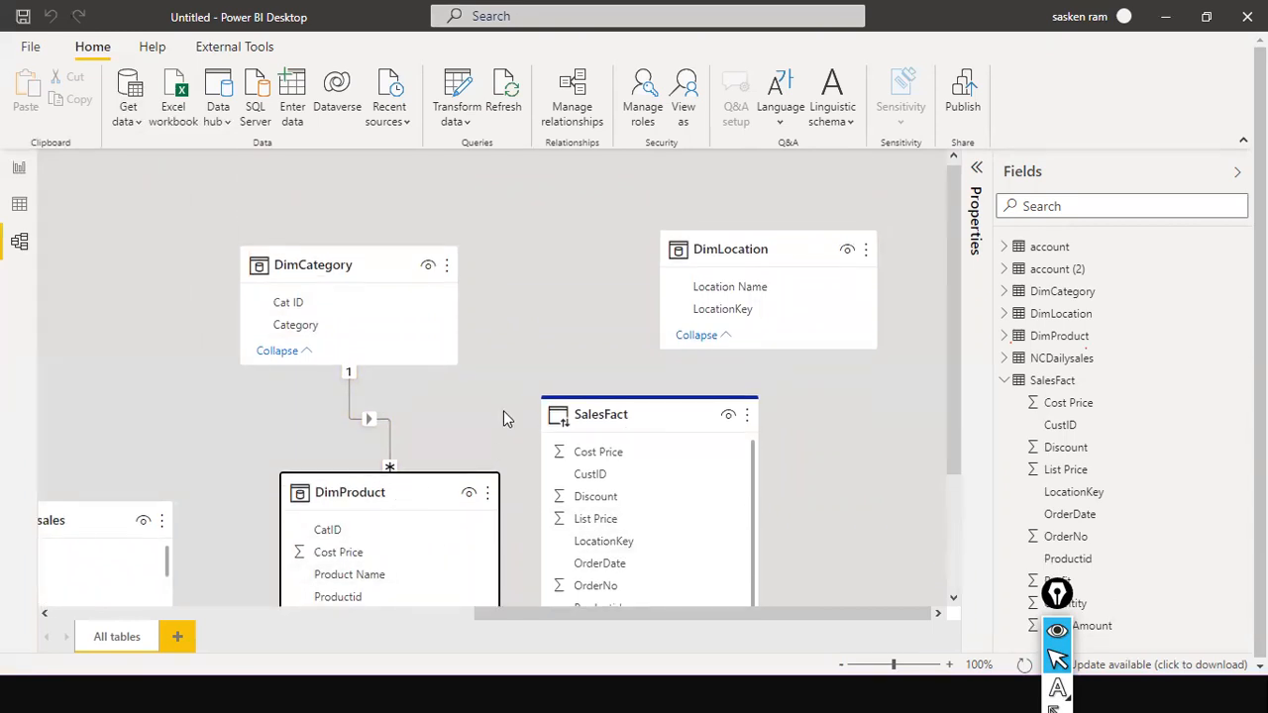
{"action": "scroll", "coordinate": [503, 414], "scroll_direction": "down", "scroll_amount": 2}
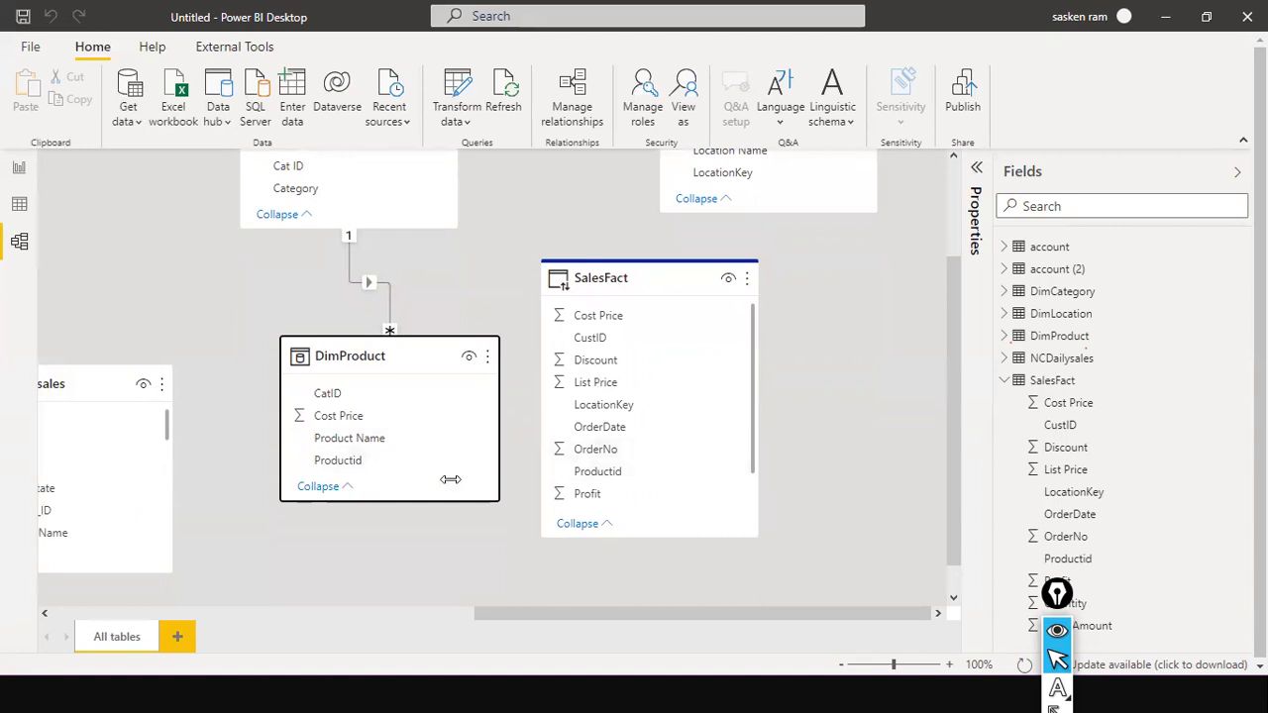
{"action": "left_click_drag", "start_coordinate": [356, 463], "coordinate": [595, 471]}
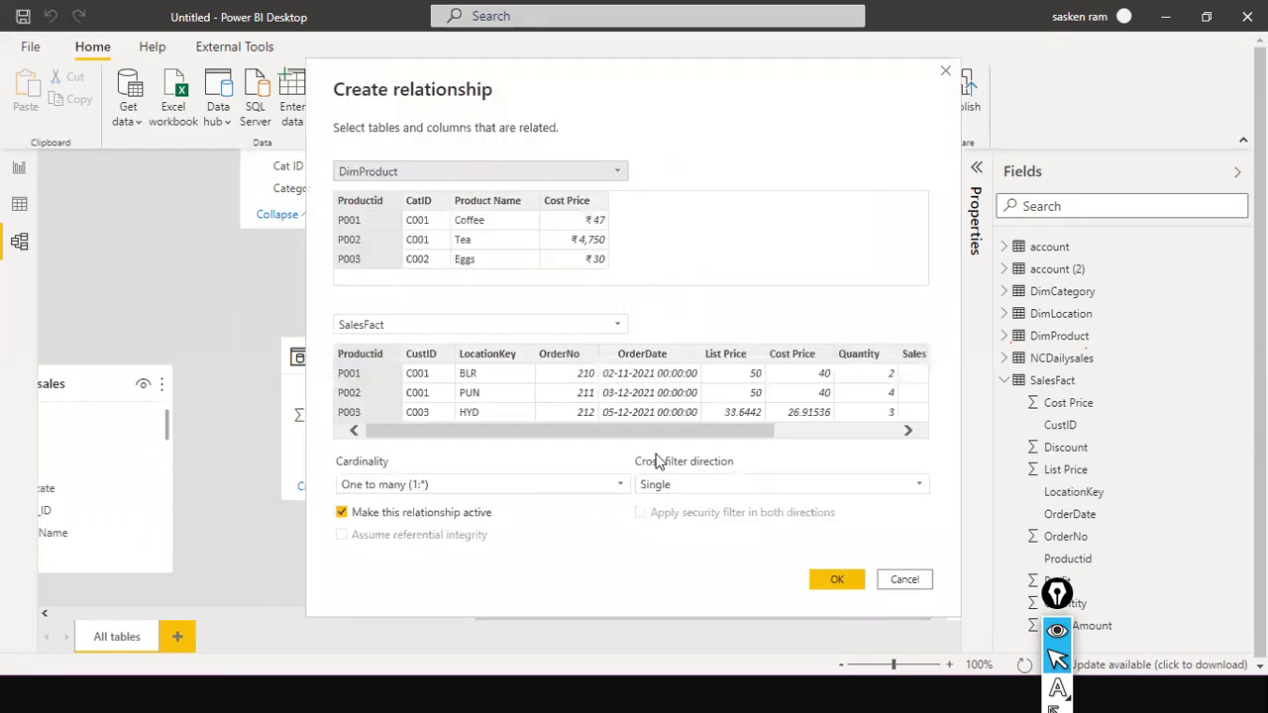
{"action": "left_click", "coordinate": [830, 580]}
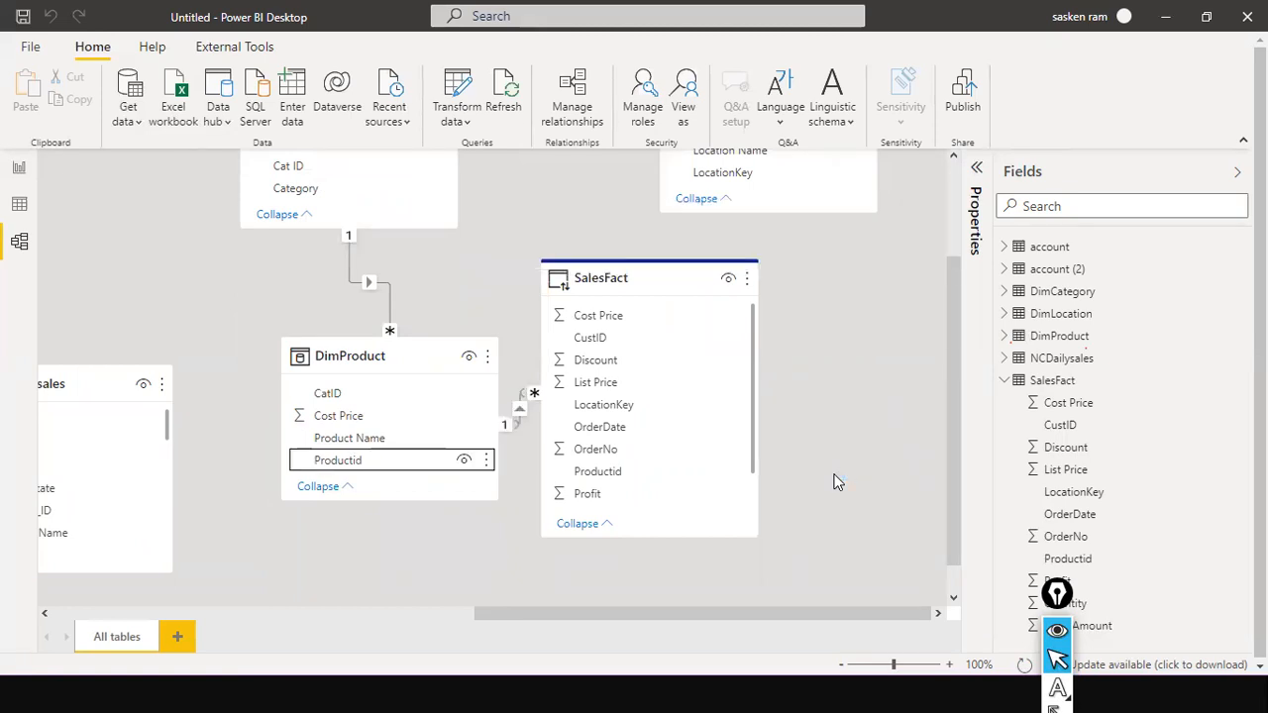
- Move SalesFact away from DimProduct and create an active one-to-many, single-direction relationship from DimLocation to SalesFact on LocationKey
{"action": "scroll", "coordinate": [834, 483], "scroll_direction": "up", "scroll_amount": 1}
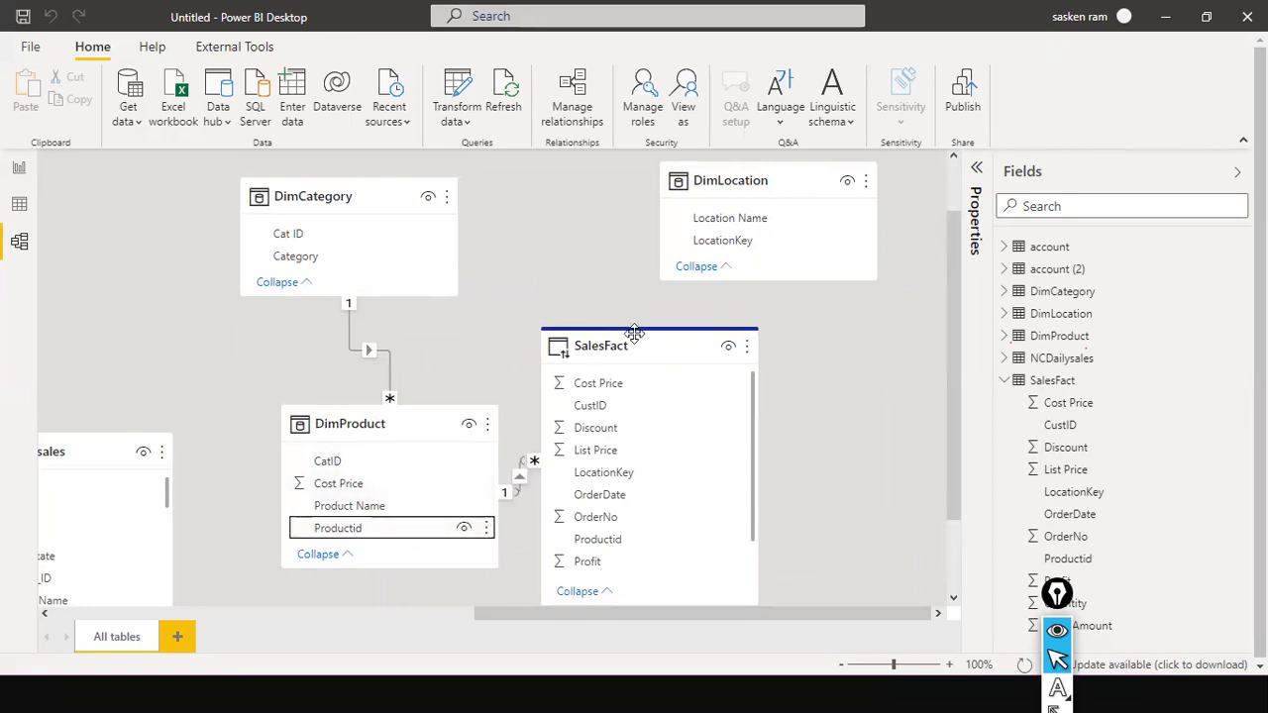
{"action": "left_click_drag", "start_coordinate": [634, 334], "coordinate": [704, 328]}
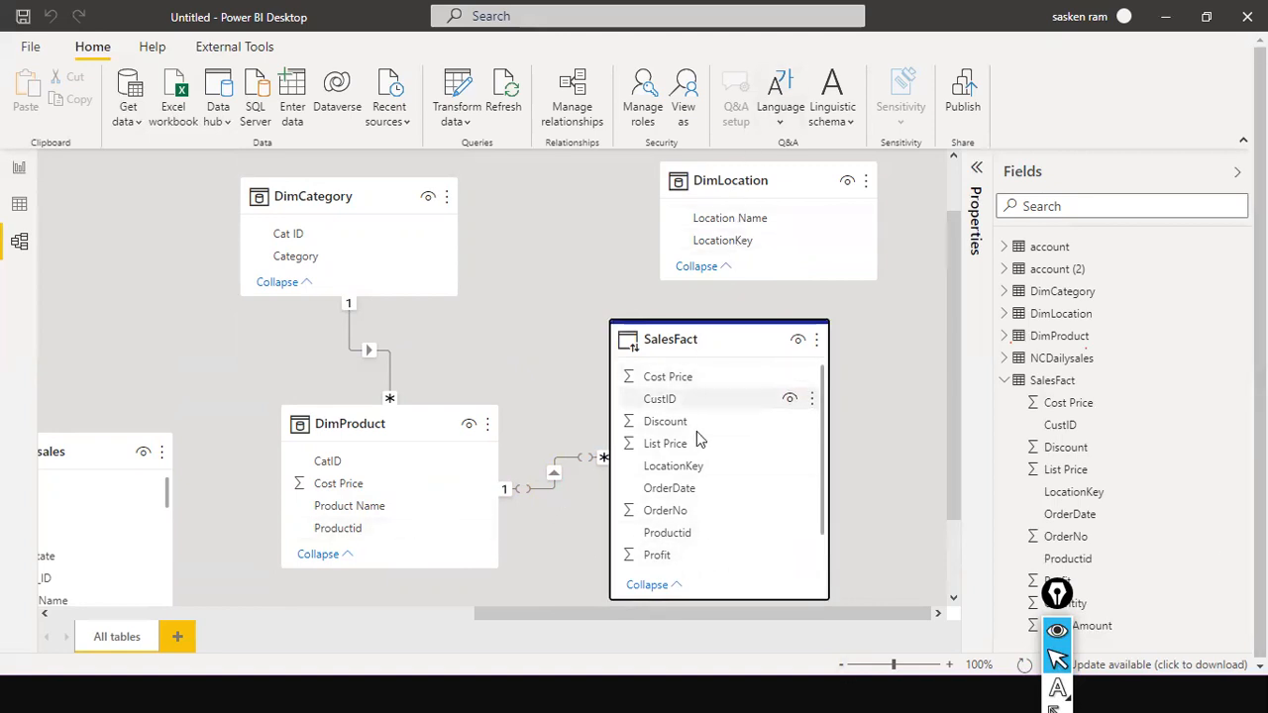
{"action": "left_click_drag", "start_coordinate": [720, 244], "coordinate": [692, 466]}
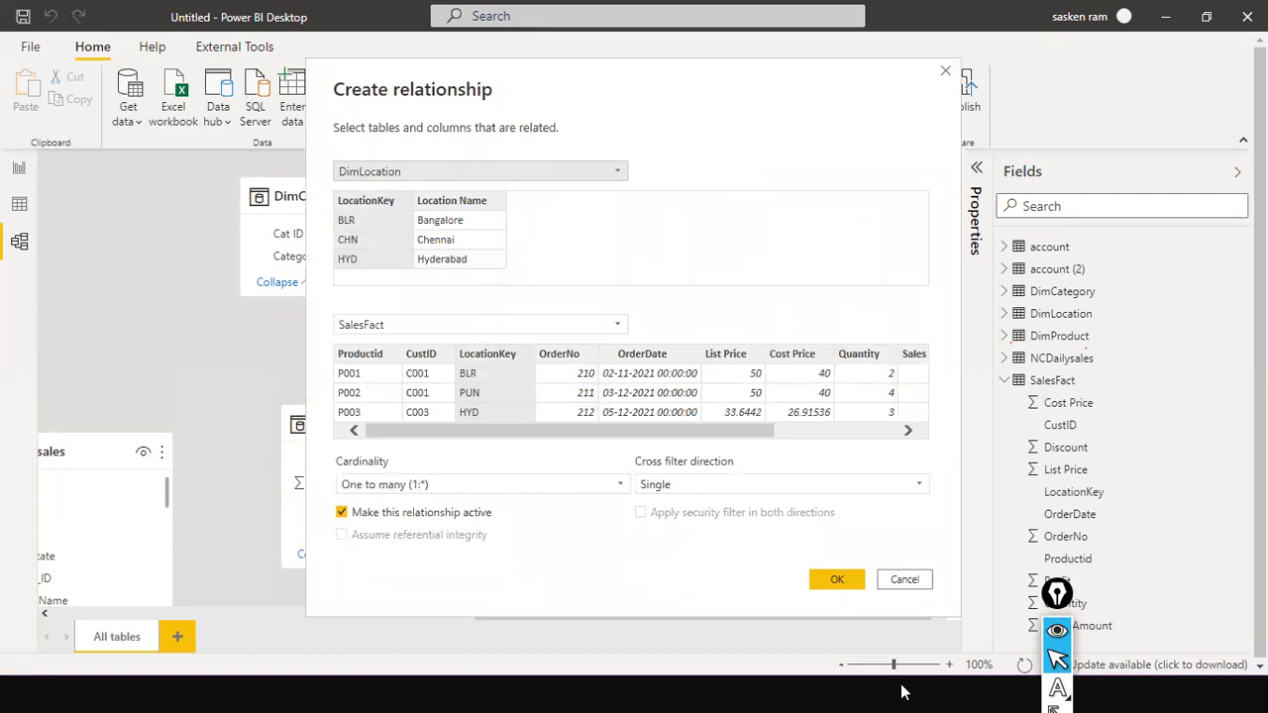
{"action": "left_click", "coordinate": [837, 581]}
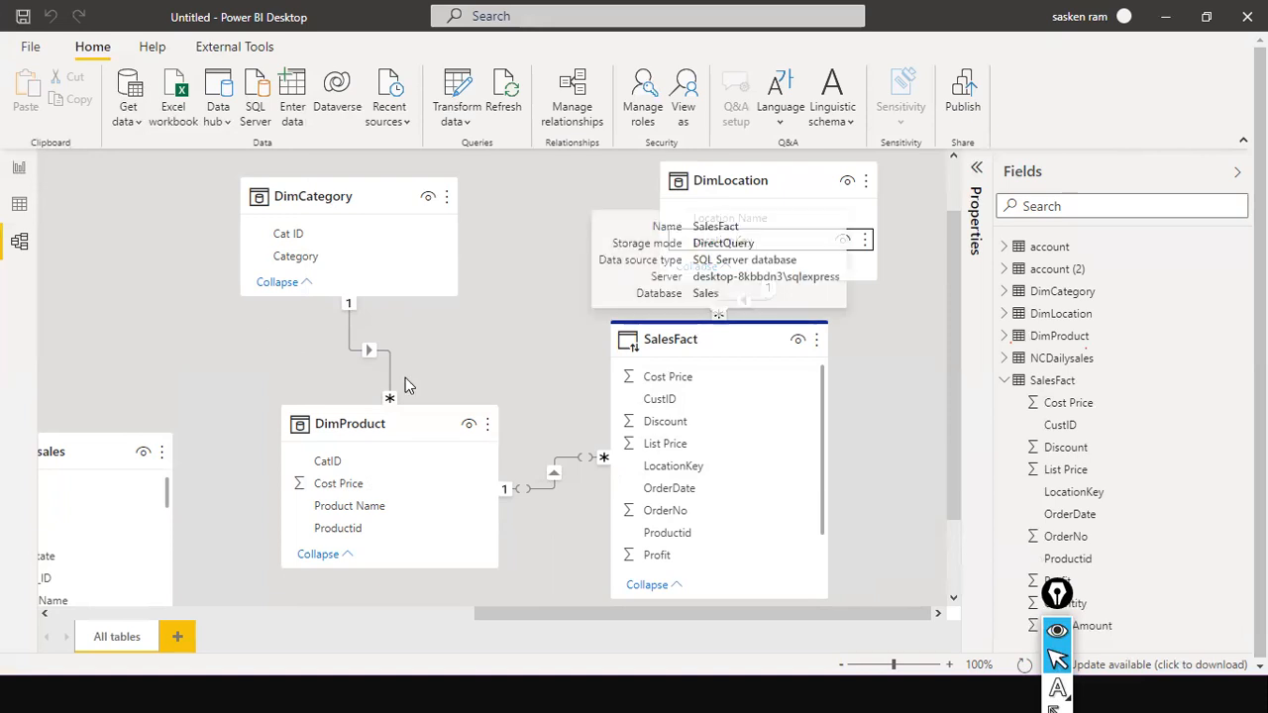
- In the report view, add Sales Amount from SalesFact to the empty column chart on Page 1 and enlarge the chart
{"action": "left_click", "coordinate": [20, 171]}
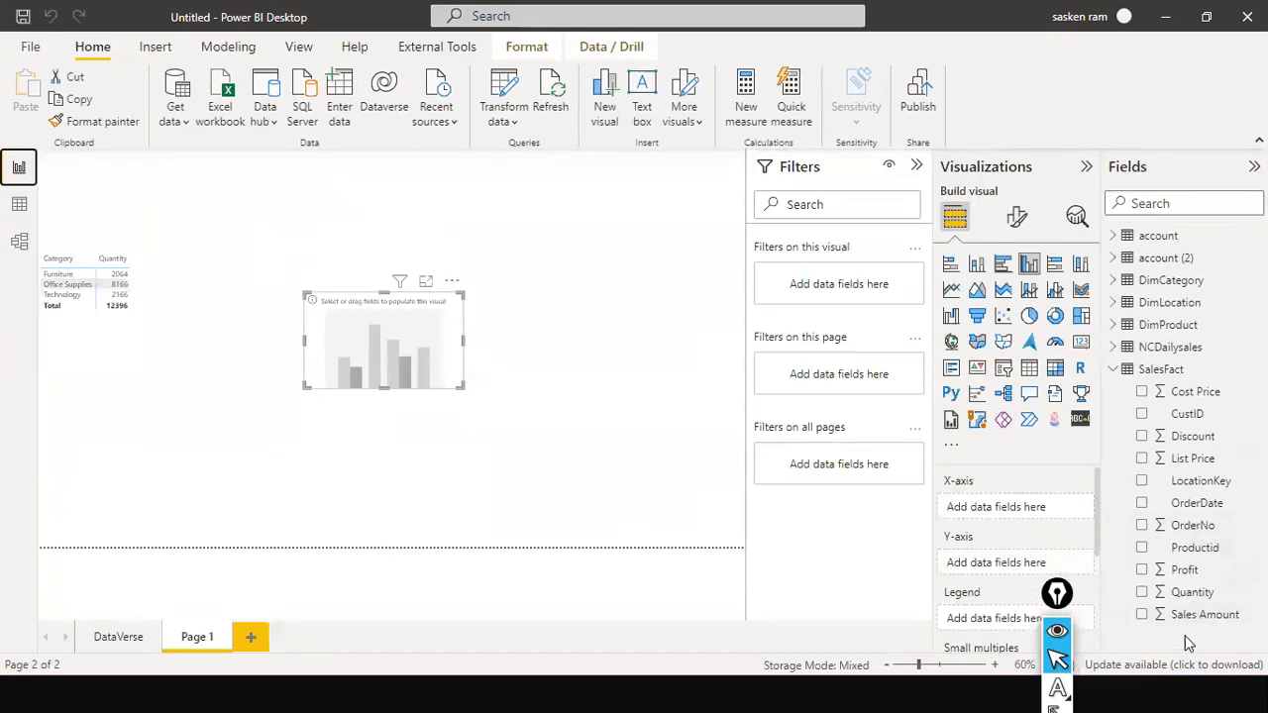
{"action": "left_click_drag", "start_coordinate": [1192, 615], "coordinate": [386, 374]}
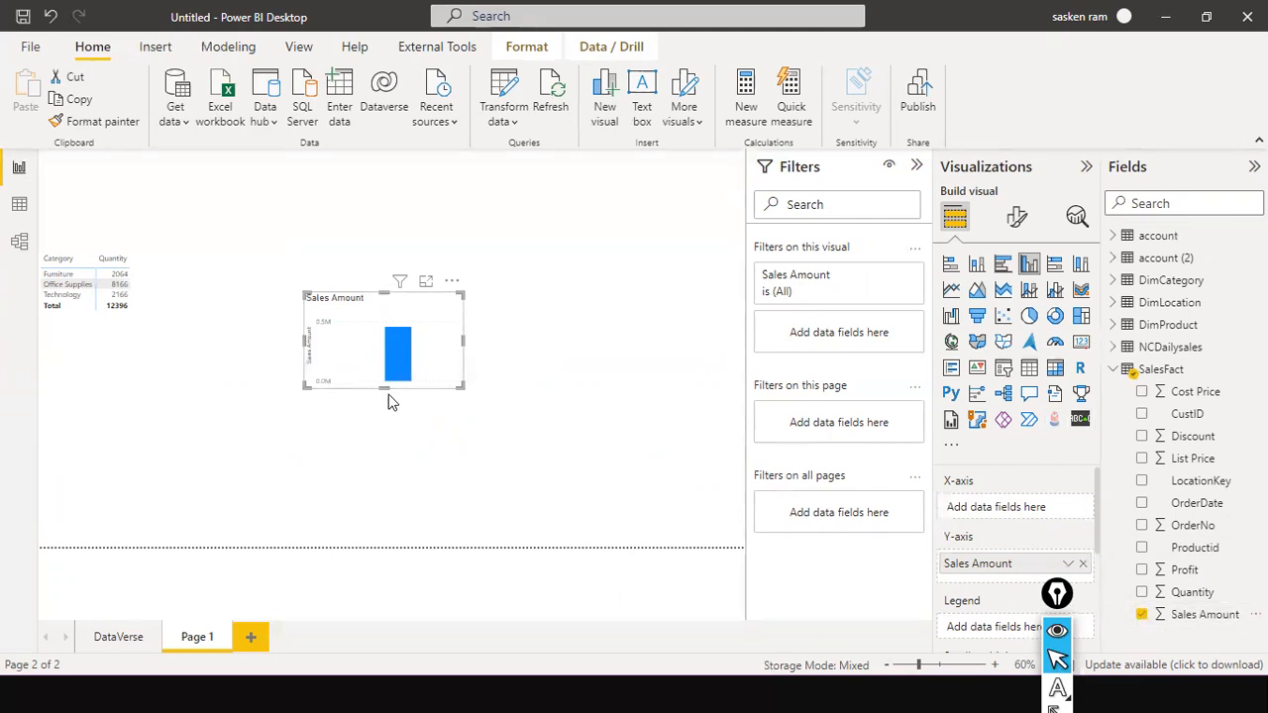
{"action": "left_click_drag", "start_coordinate": [385, 387], "coordinate": [391, 461]}
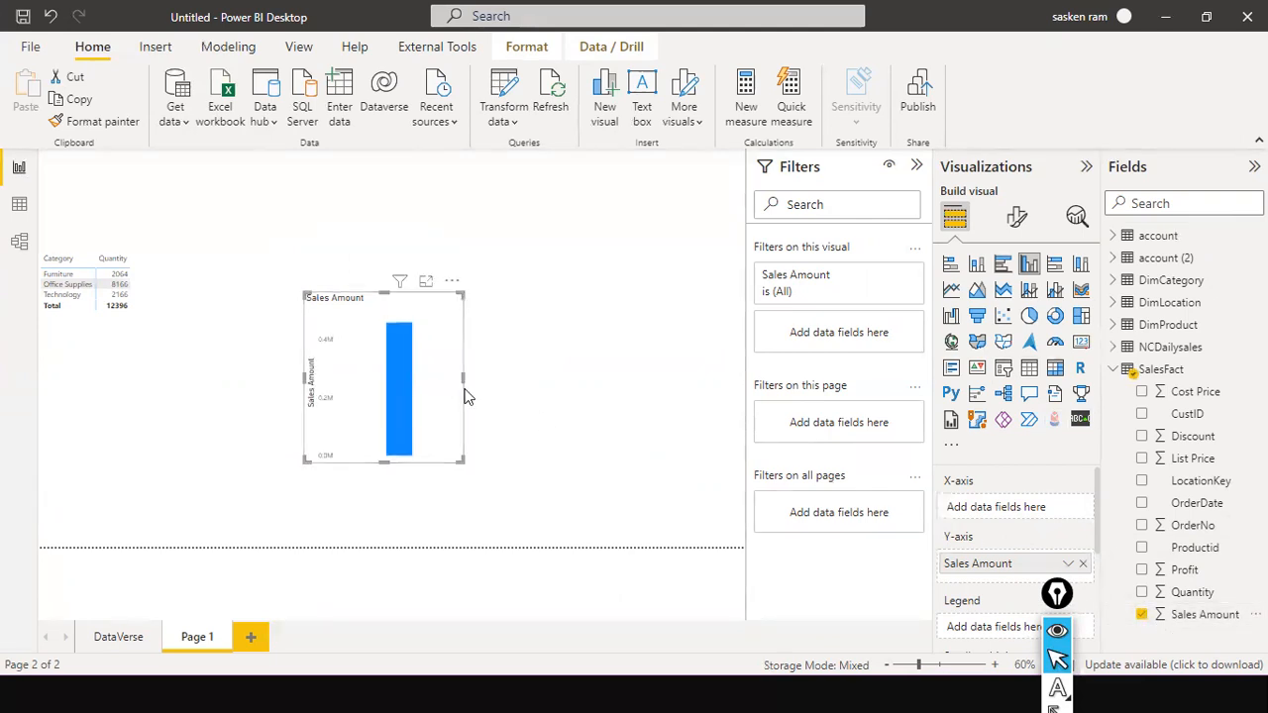
{"action": "left_click_drag", "start_coordinate": [462, 379], "coordinate": [611, 378]}
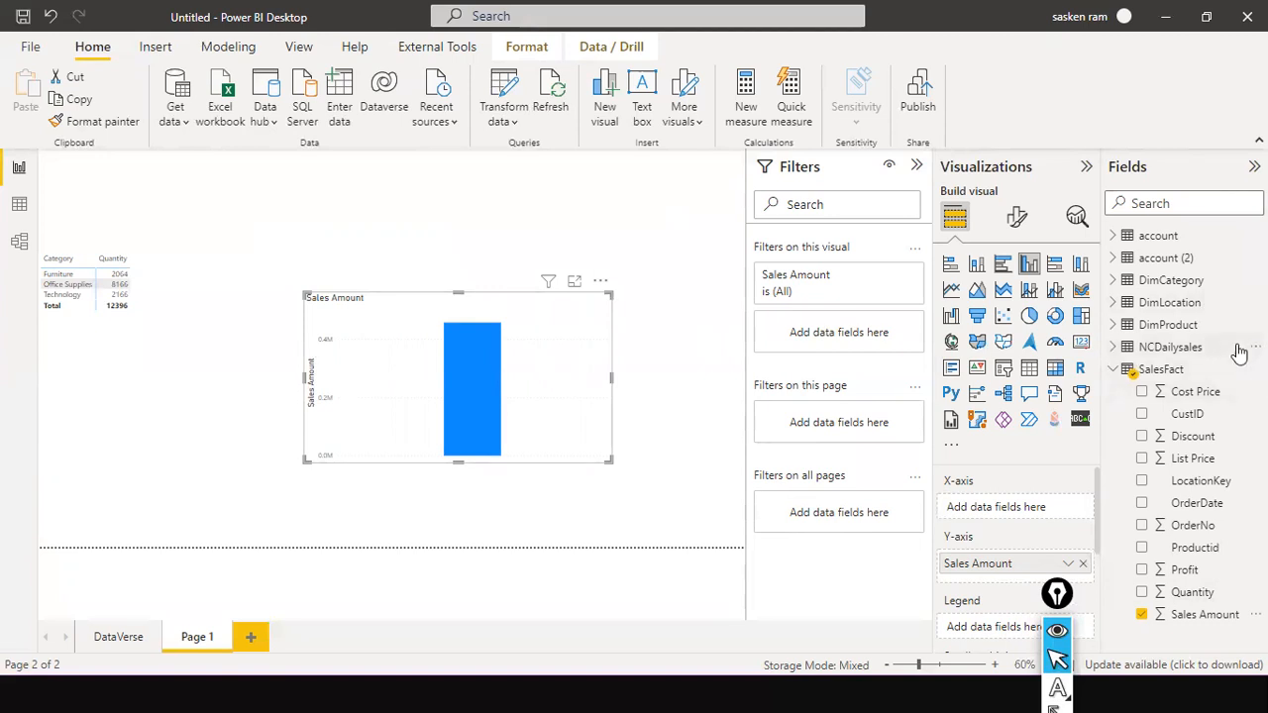
- Put Location Name from DimLocation on the column chart's X-axis and widen the chart, leaving it selected
{"action": "left_click", "coordinate": [1114, 302]}
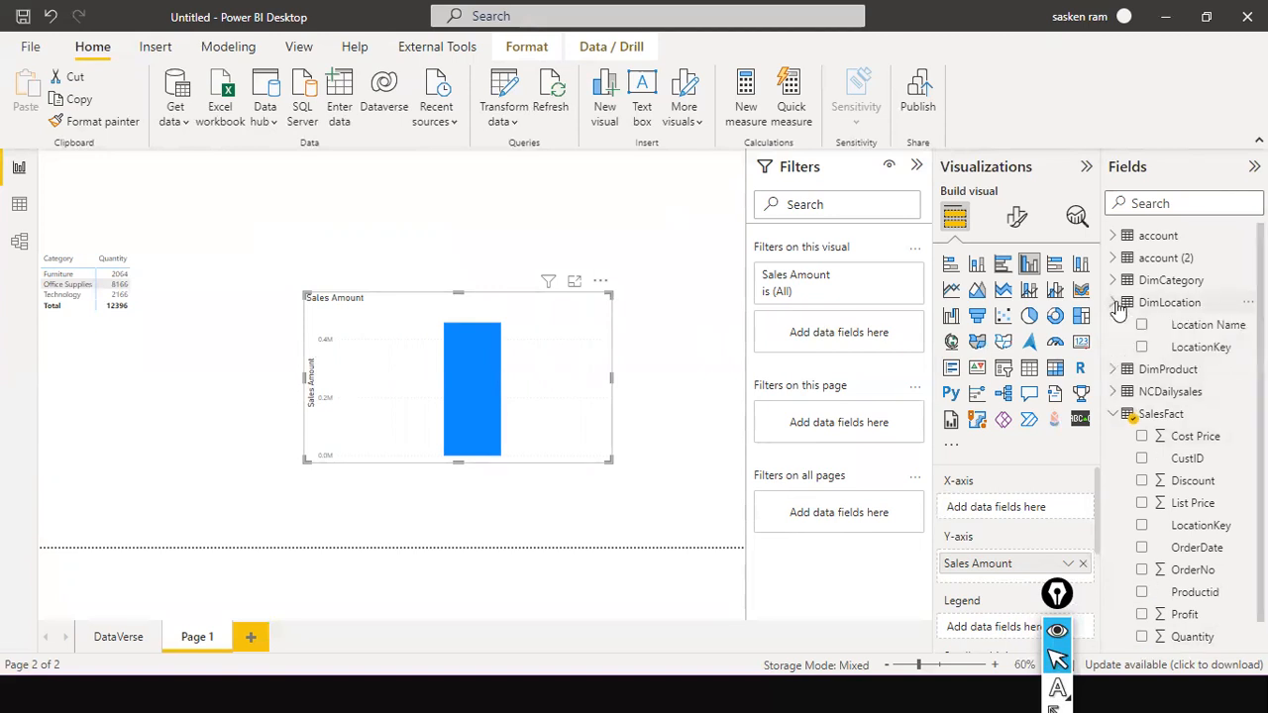
{"action": "left_click_drag", "start_coordinate": [1189, 335], "coordinate": [459, 359]}
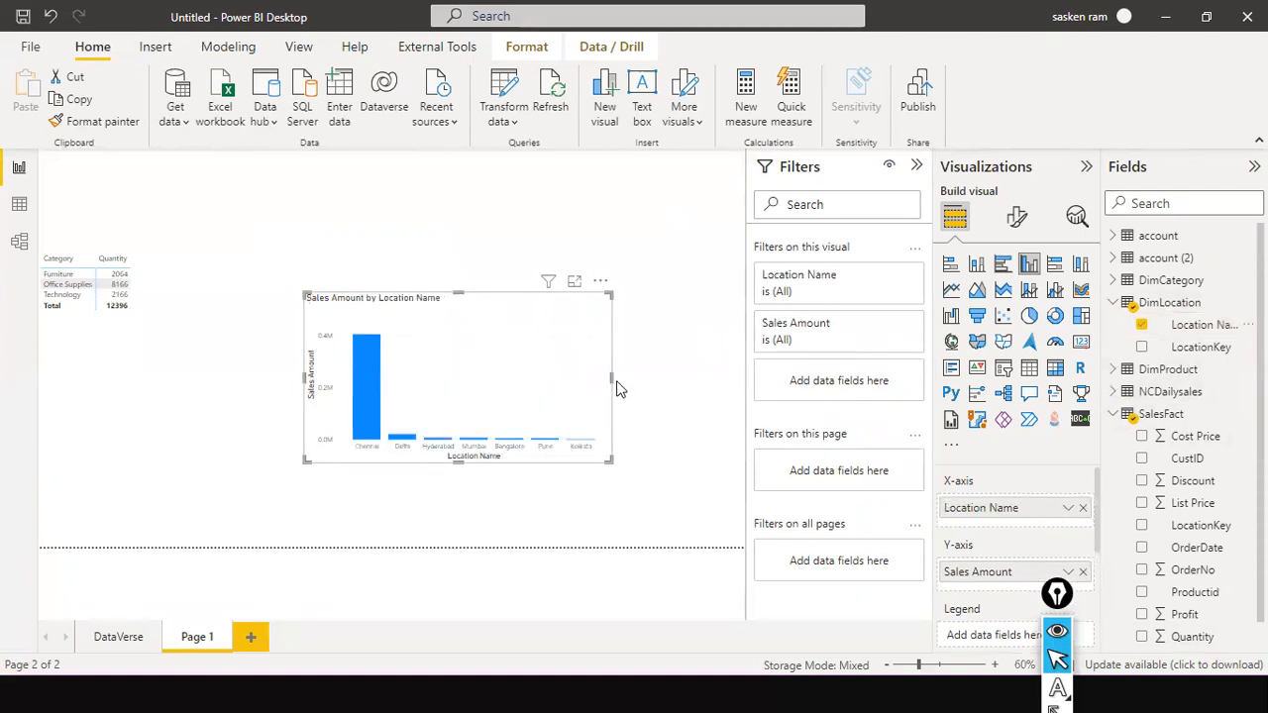
{"action": "left_click_drag", "start_coordinate": [609, 376], "coordinate": [660, 378]}
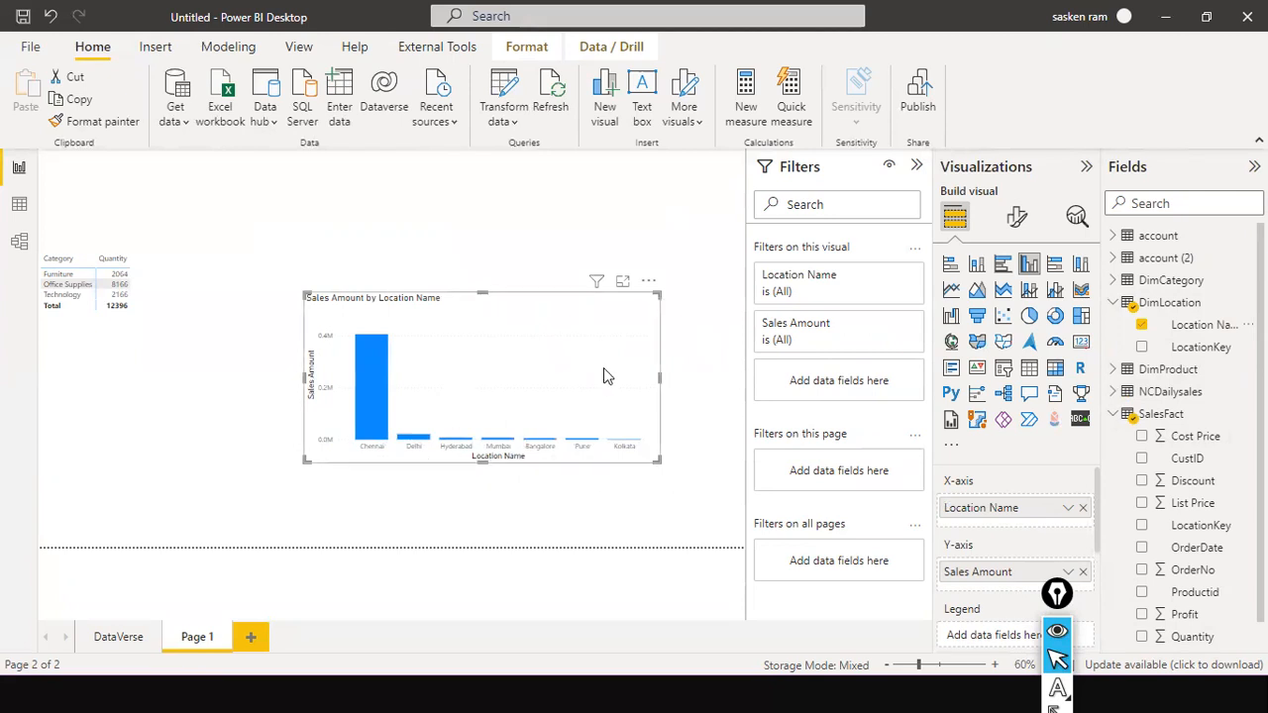
{"action": "left_click", "coordinate": [540, 260]}
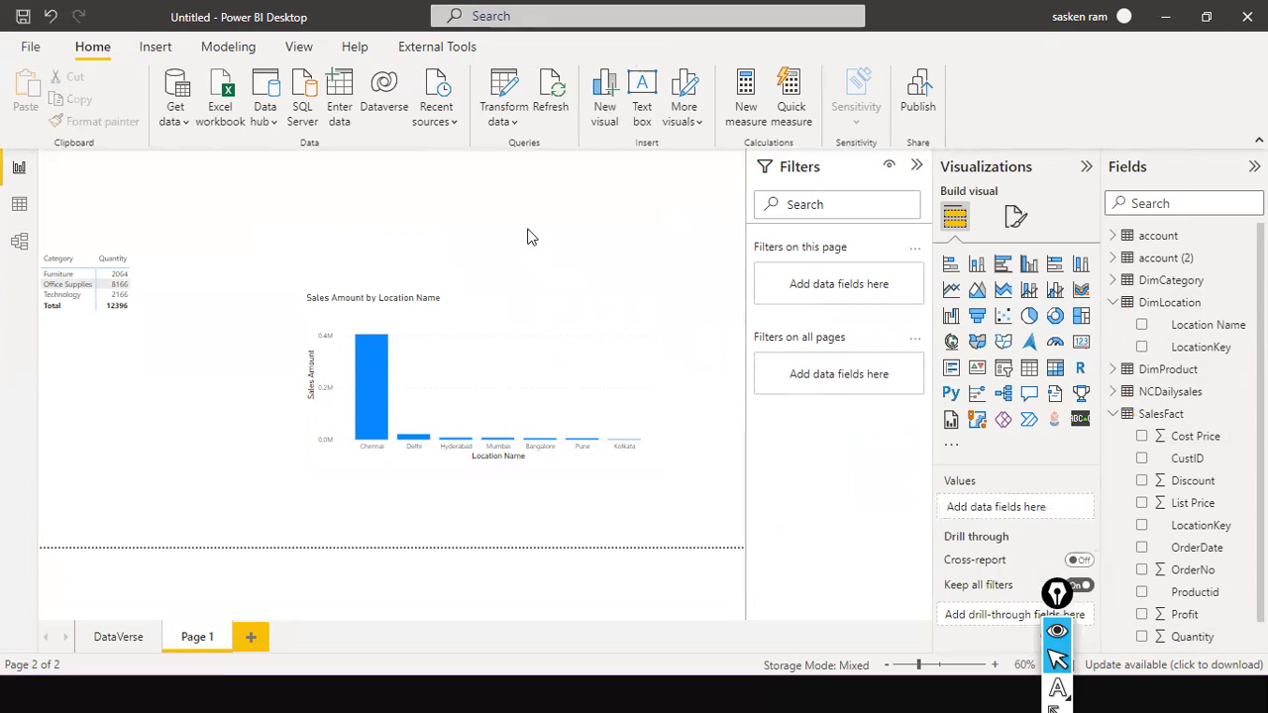
{"action": "left_click", "coordinate": [514, 310]}
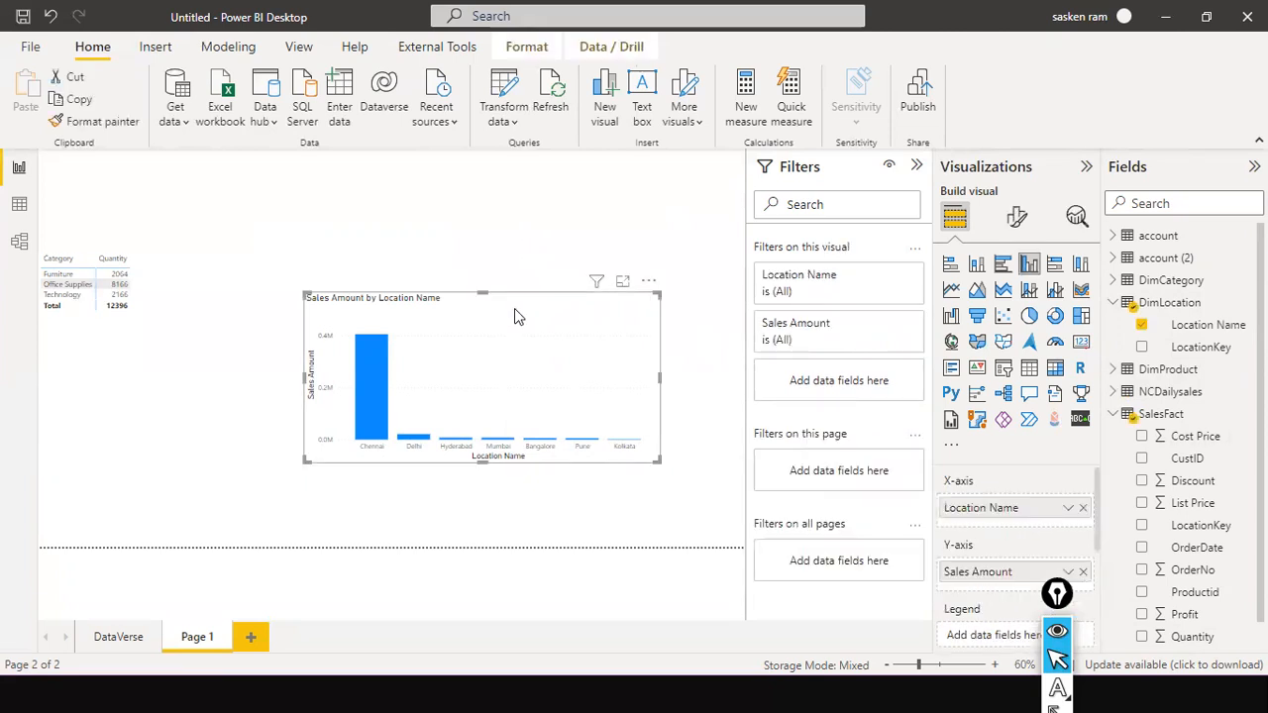
- In the model view, examine the storage mode and data source details of the SalesFact and DimProduct tables
{"action": "left_click", "coordinate": [21, 244]}
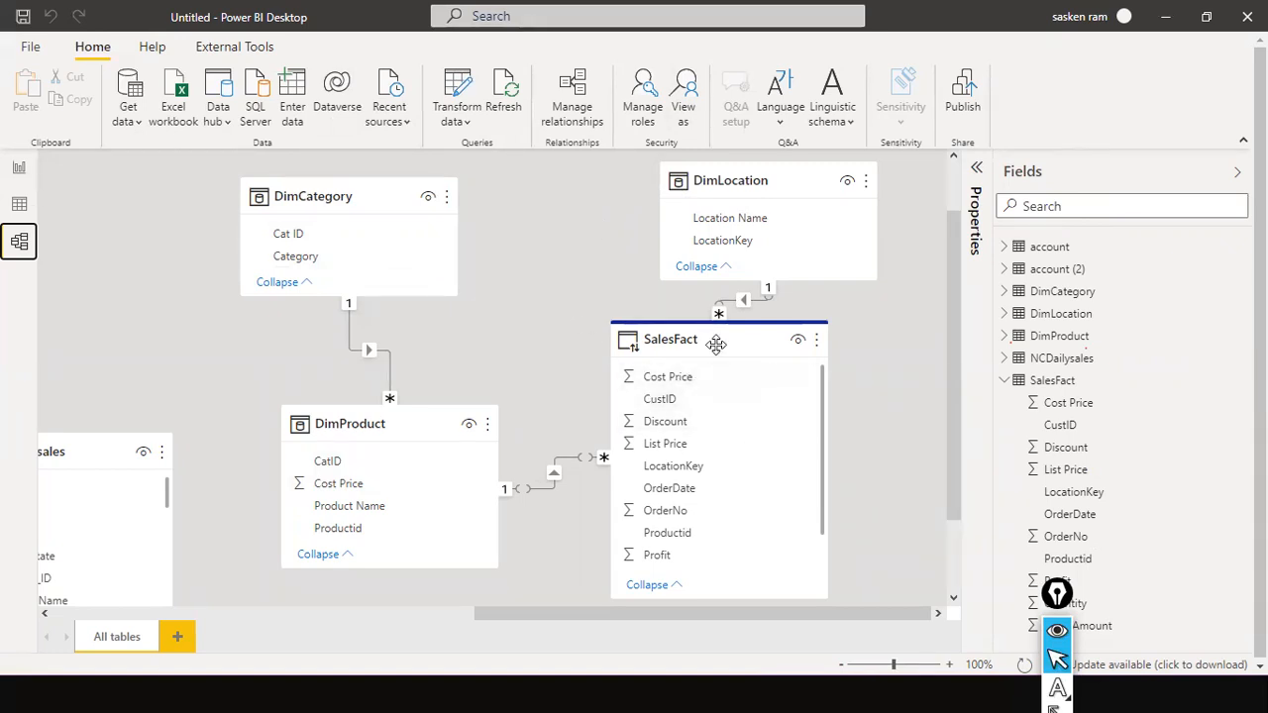
{"action": "mouse_move", "coordinate": [716, 344]}
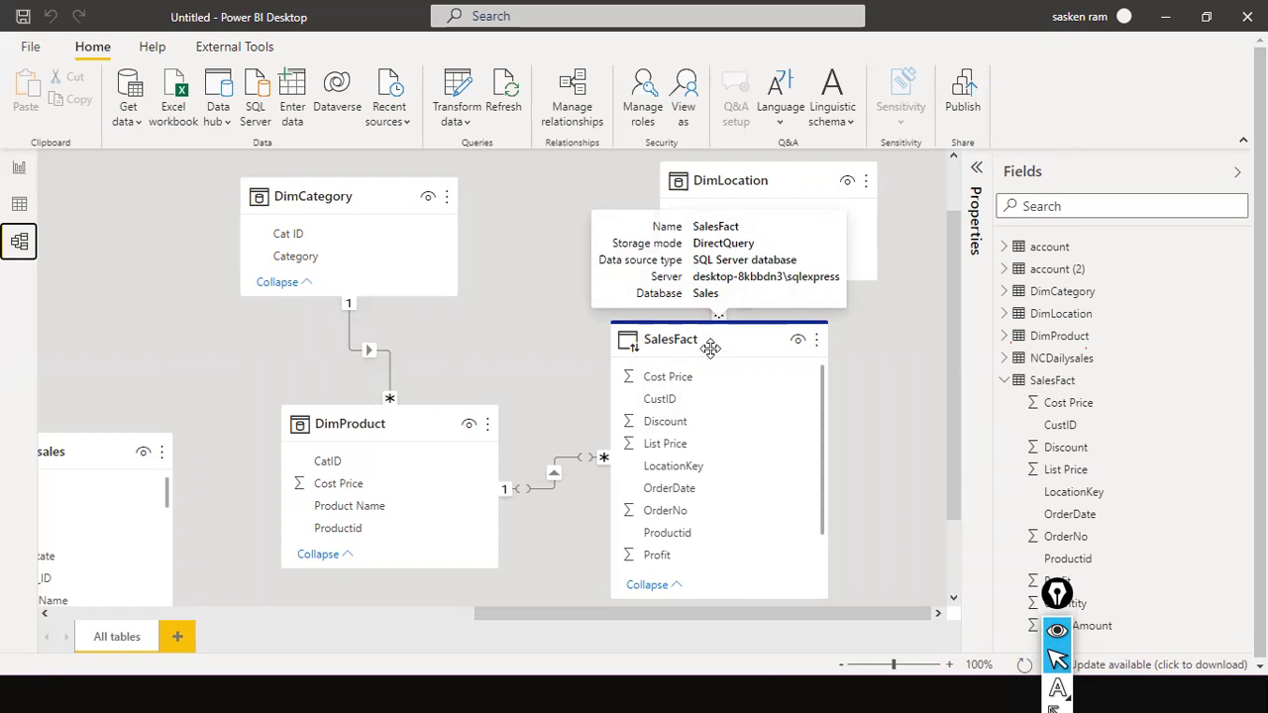
{"action": "mouse_move", "coordinate": [1189, 691]}
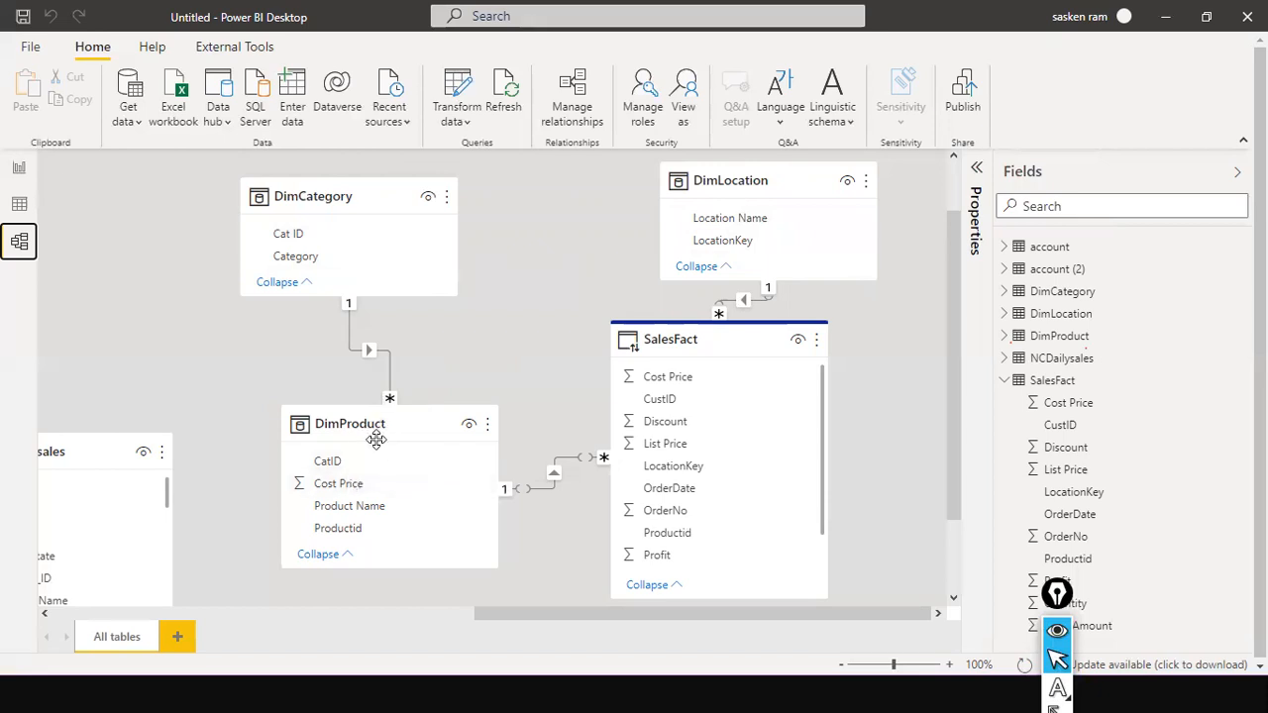
{"action": "mouse_move", "coordinate": [377, 439]}
{"action": "mouse_move", "coordinate": [400, 433]}
{"action": "left_click", "coordinate": [13, 254]}
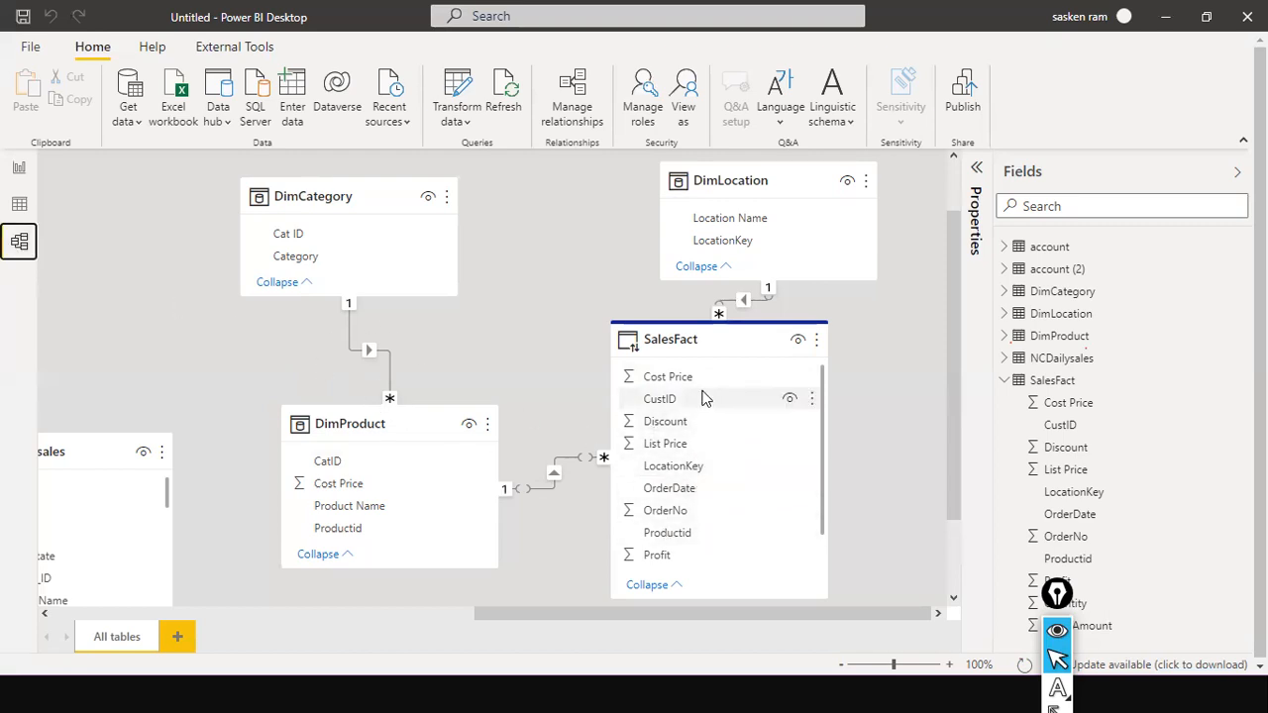
{"action": "mouse_move", "coordinate": [682, 340]}
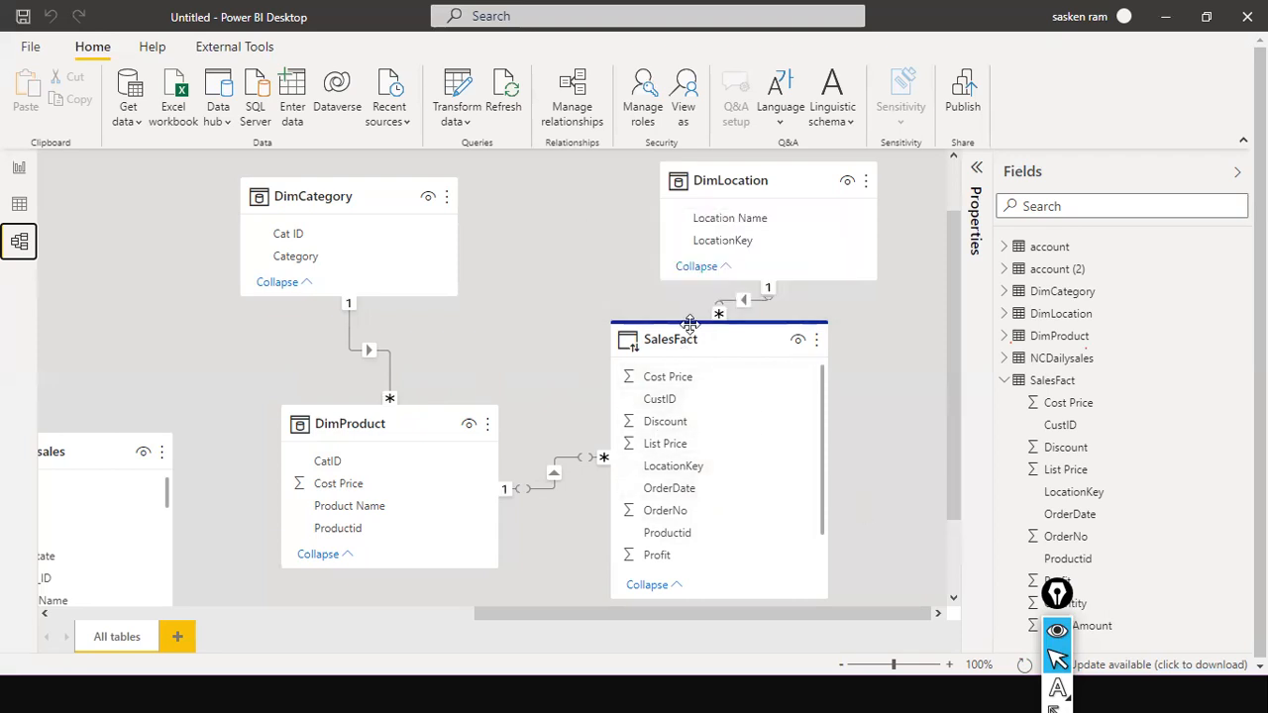
- Return to the report view and mark the column chart's Sales Amount and Location Name axes with red annotation arrows
{"action": "left_click", "coordinate": [20, 168]}
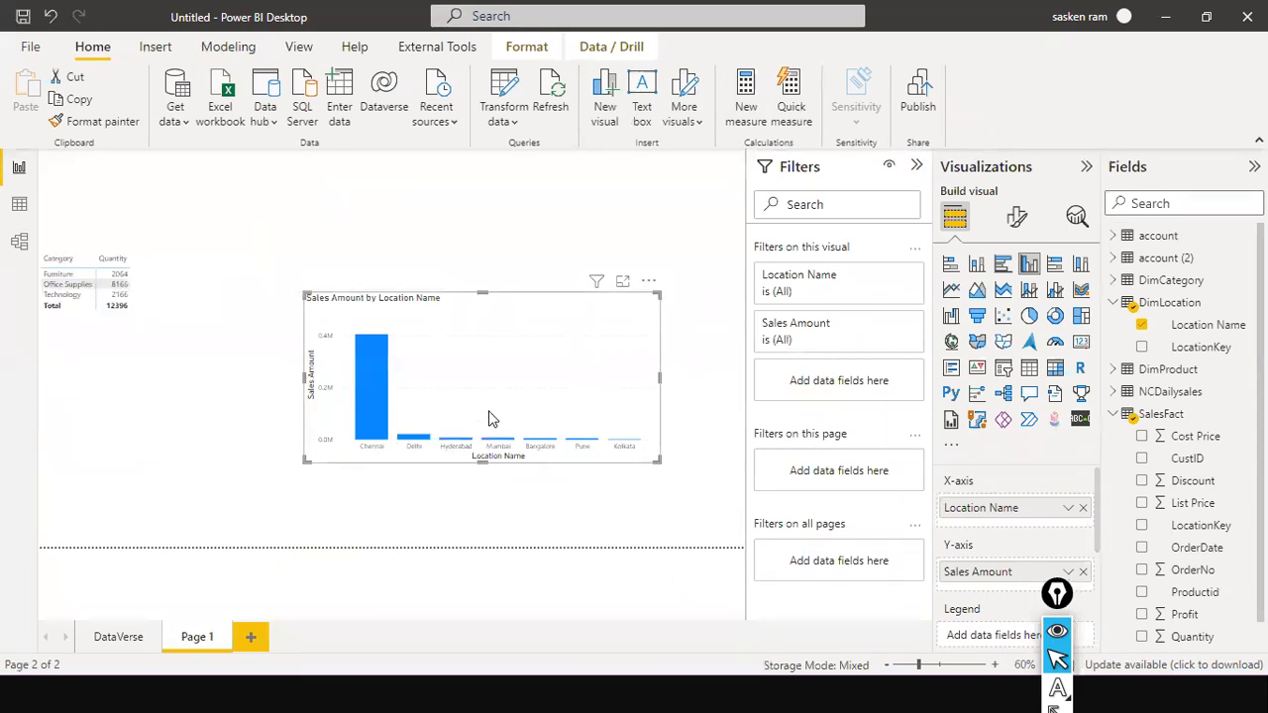
{"action": "left_click_drag", "start_coordinate": [129, 373], "coordinate": [290, 377]}
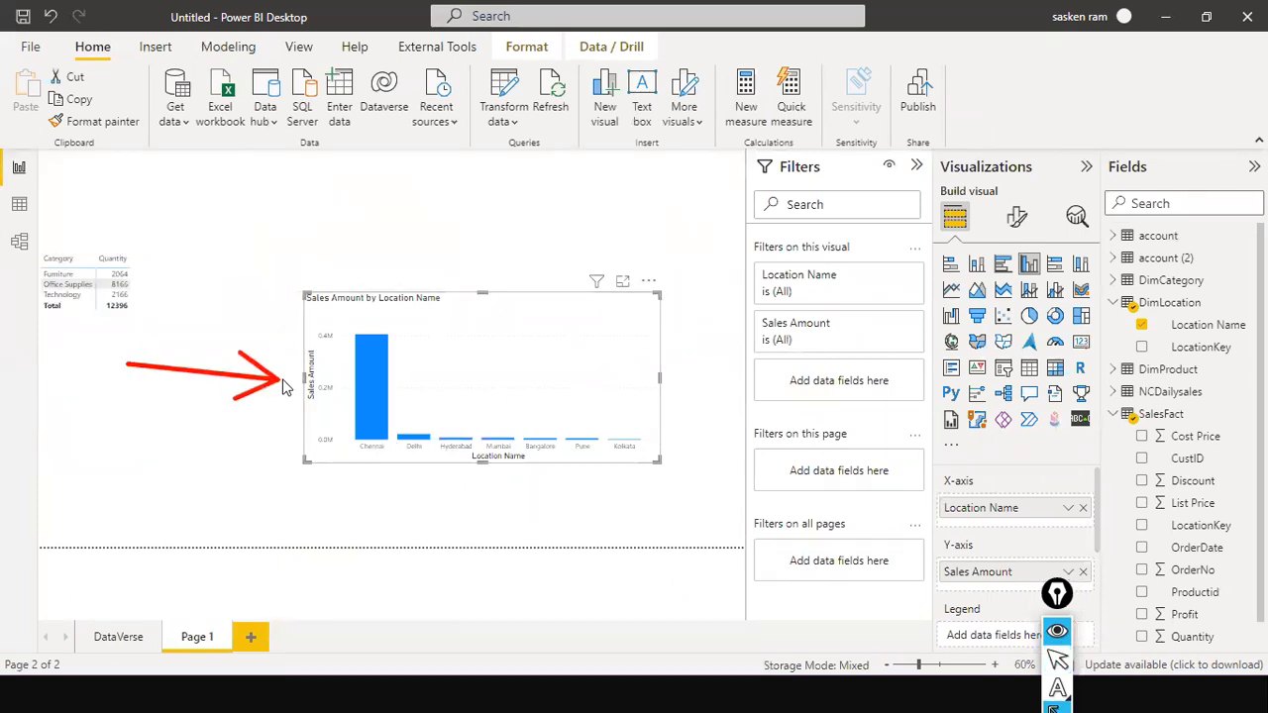
{"action": "left_click_drag", "start_coordinate": [481, 551], "coordinate": [490, 474]}
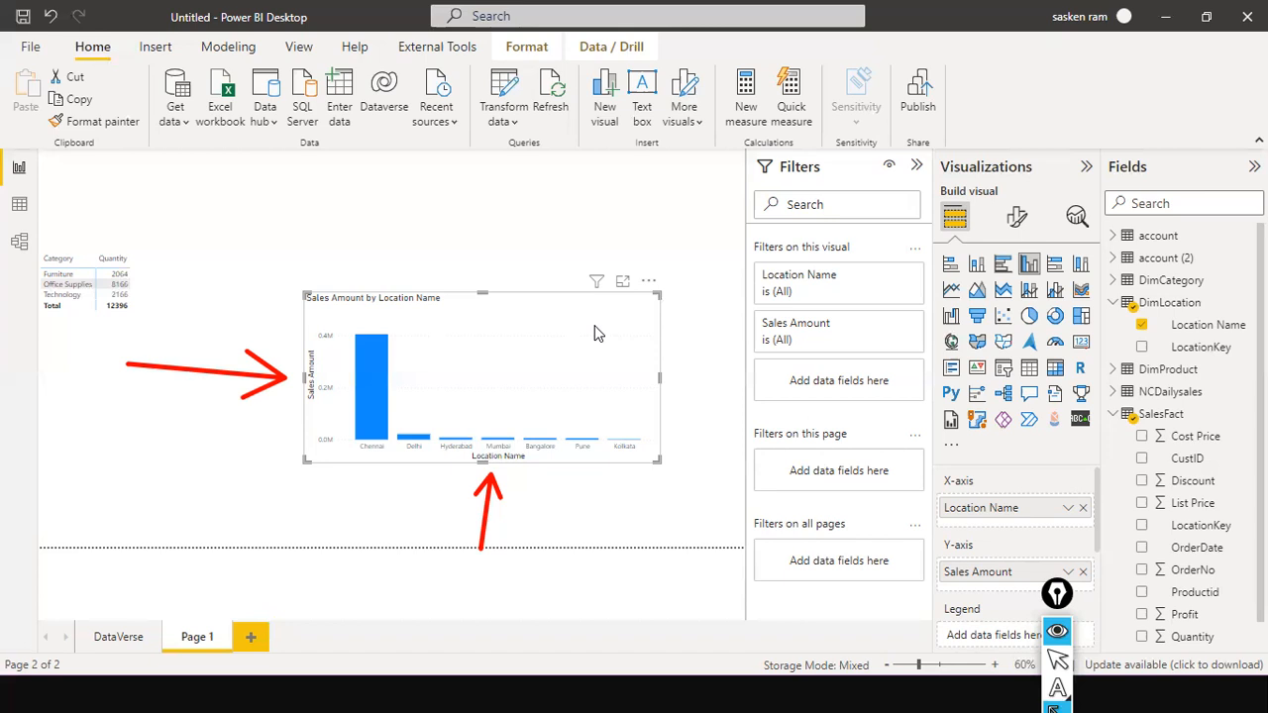
{"action": "key", "text": "alt+Tab"}
{"action": "key", "text": "alt+Tab"}
{"action": "key", "text": "alt+Tab"}
{"action": "key", "text": "alt+Tab"}
{"action": "key", "text": "alt+Tab"}
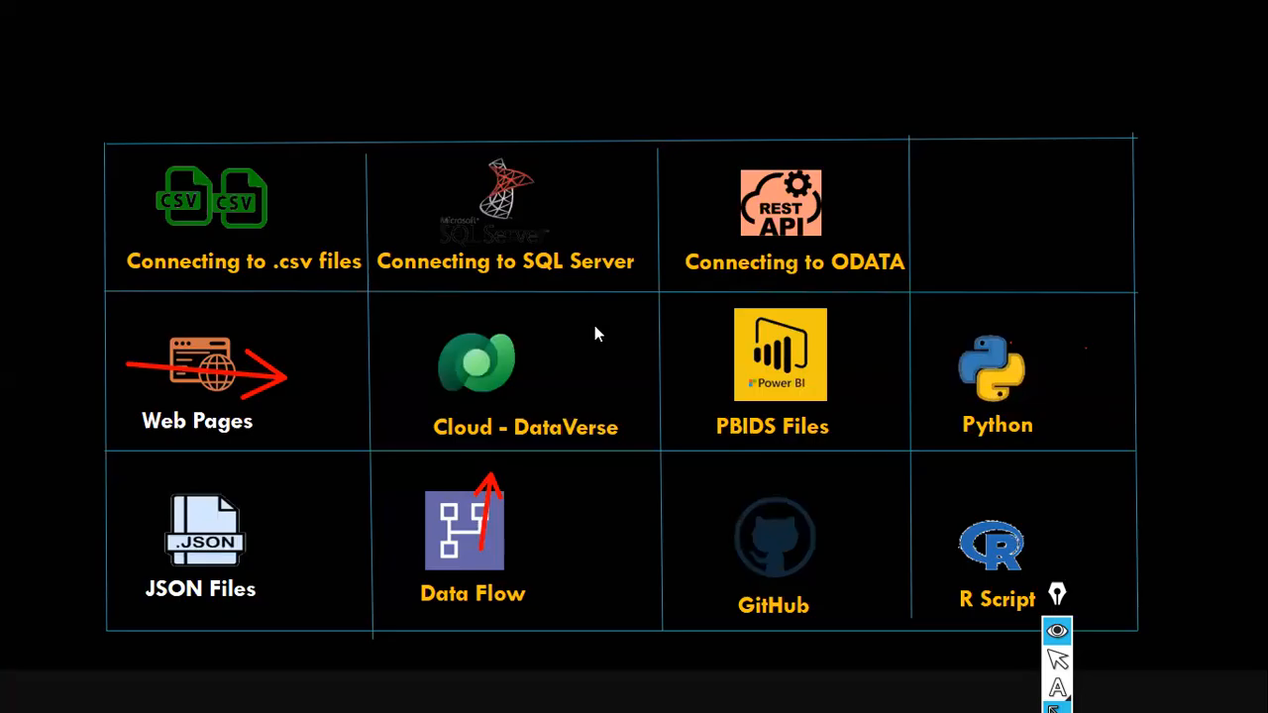
{"action": "key", "text": "Right"}
{"action": "key", "text": "Right"}
{"action": "key", "text": "Right"}
{"action": "key", "text": "Right"}
{"action": "key", "text": "Right"}
{"action": "key", "text": "Right"}
{"action": "key", "text": "Right"}
{"action": "key", "text": "Right"}
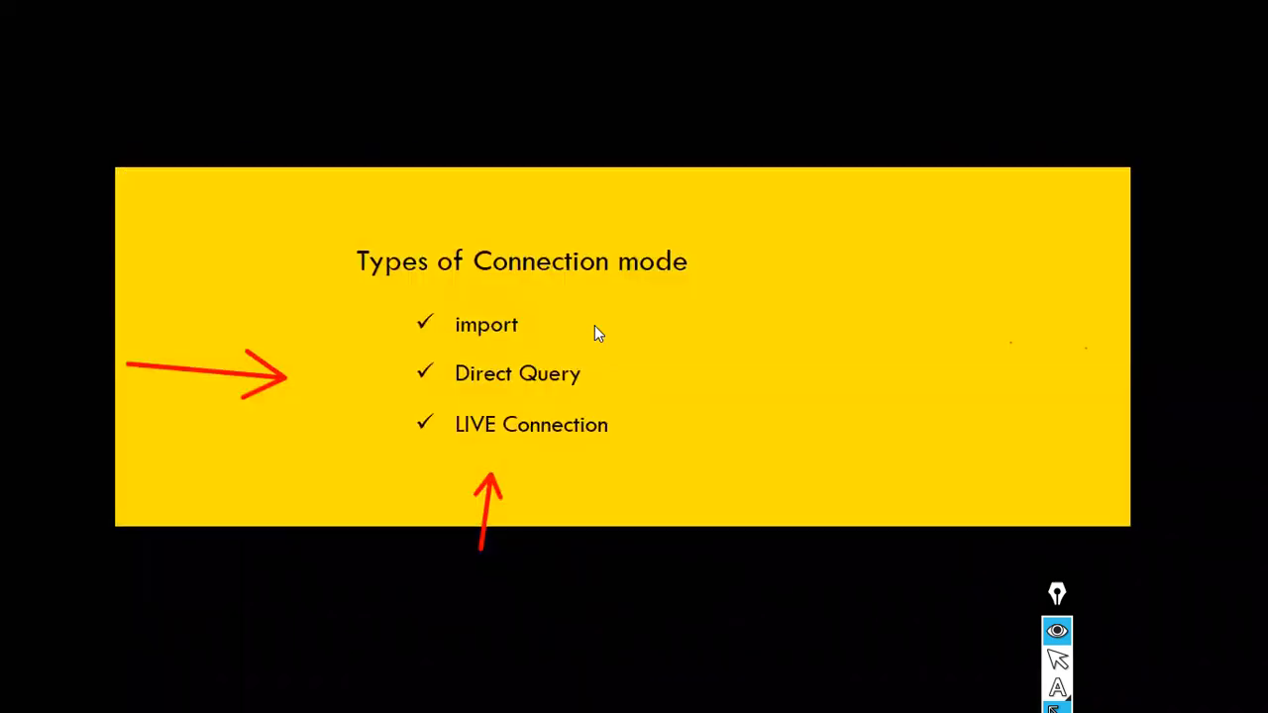
{"action": "key", "text": "Right"}
{"action": "key", "text": "Right"}
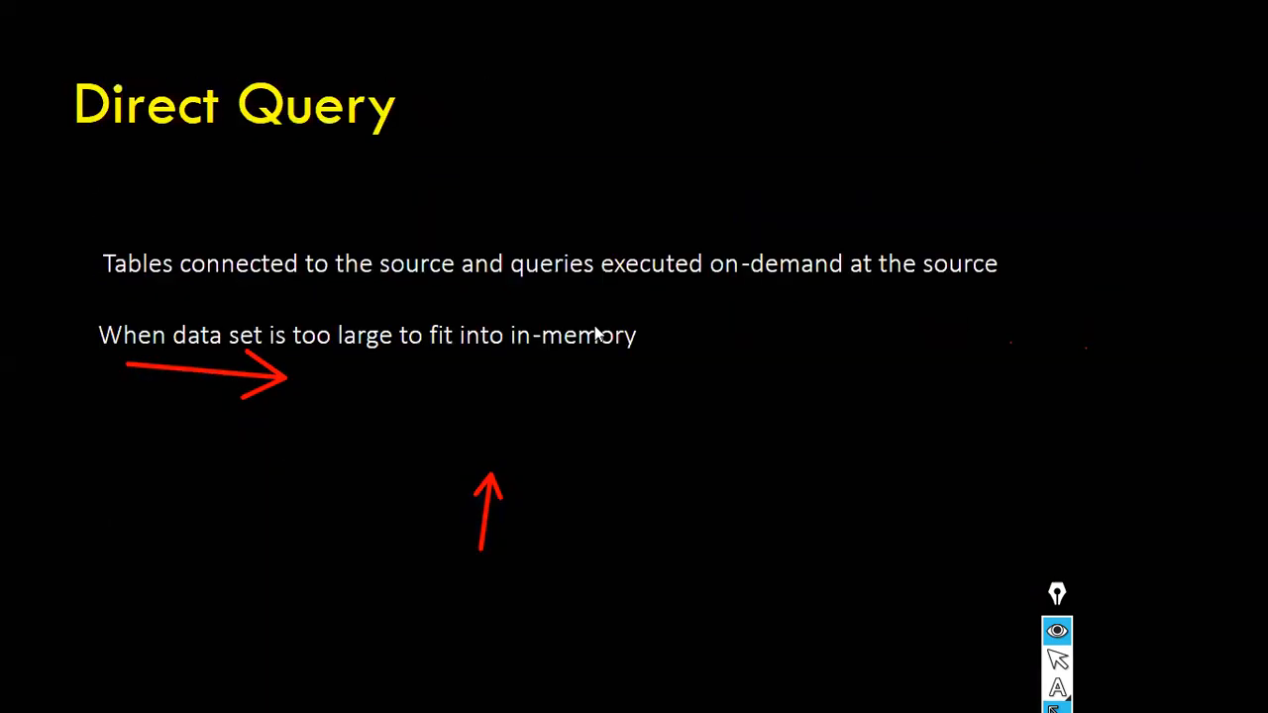
{"action": "key", "text": "Left"}
{"action": "key", "text": "Left"}
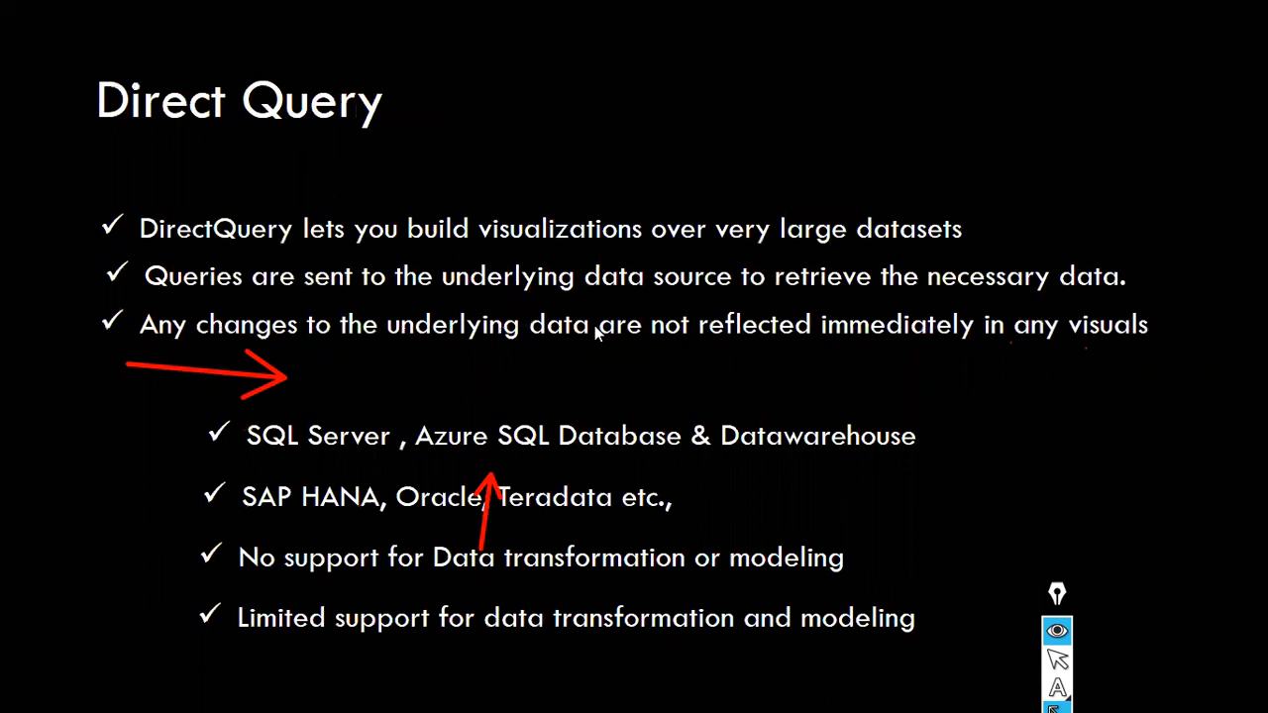